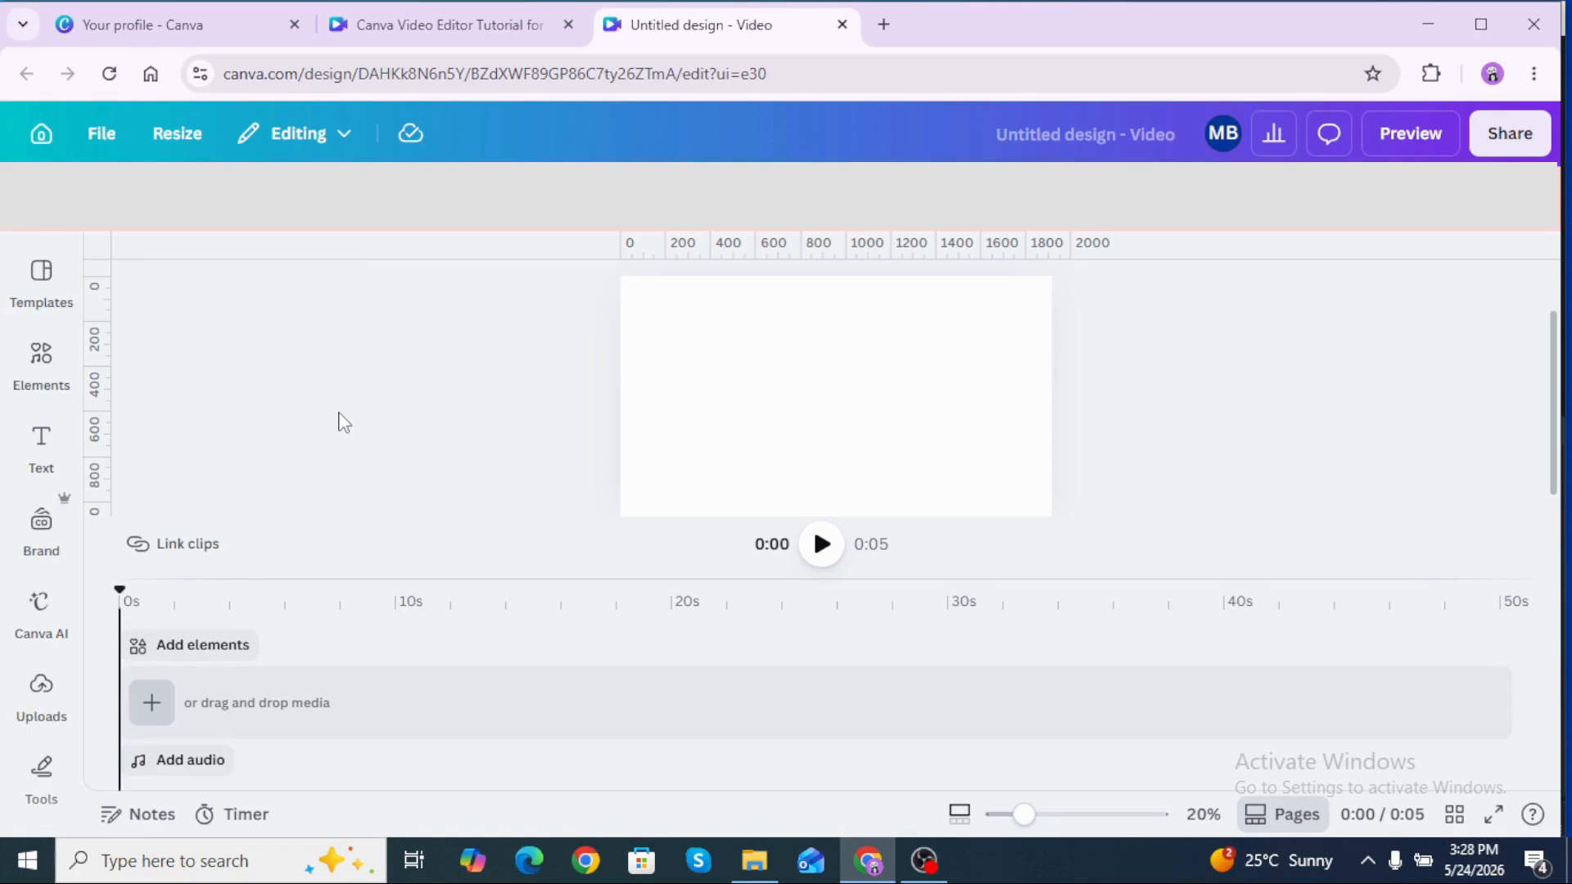
pyautogui.click(171, 647)
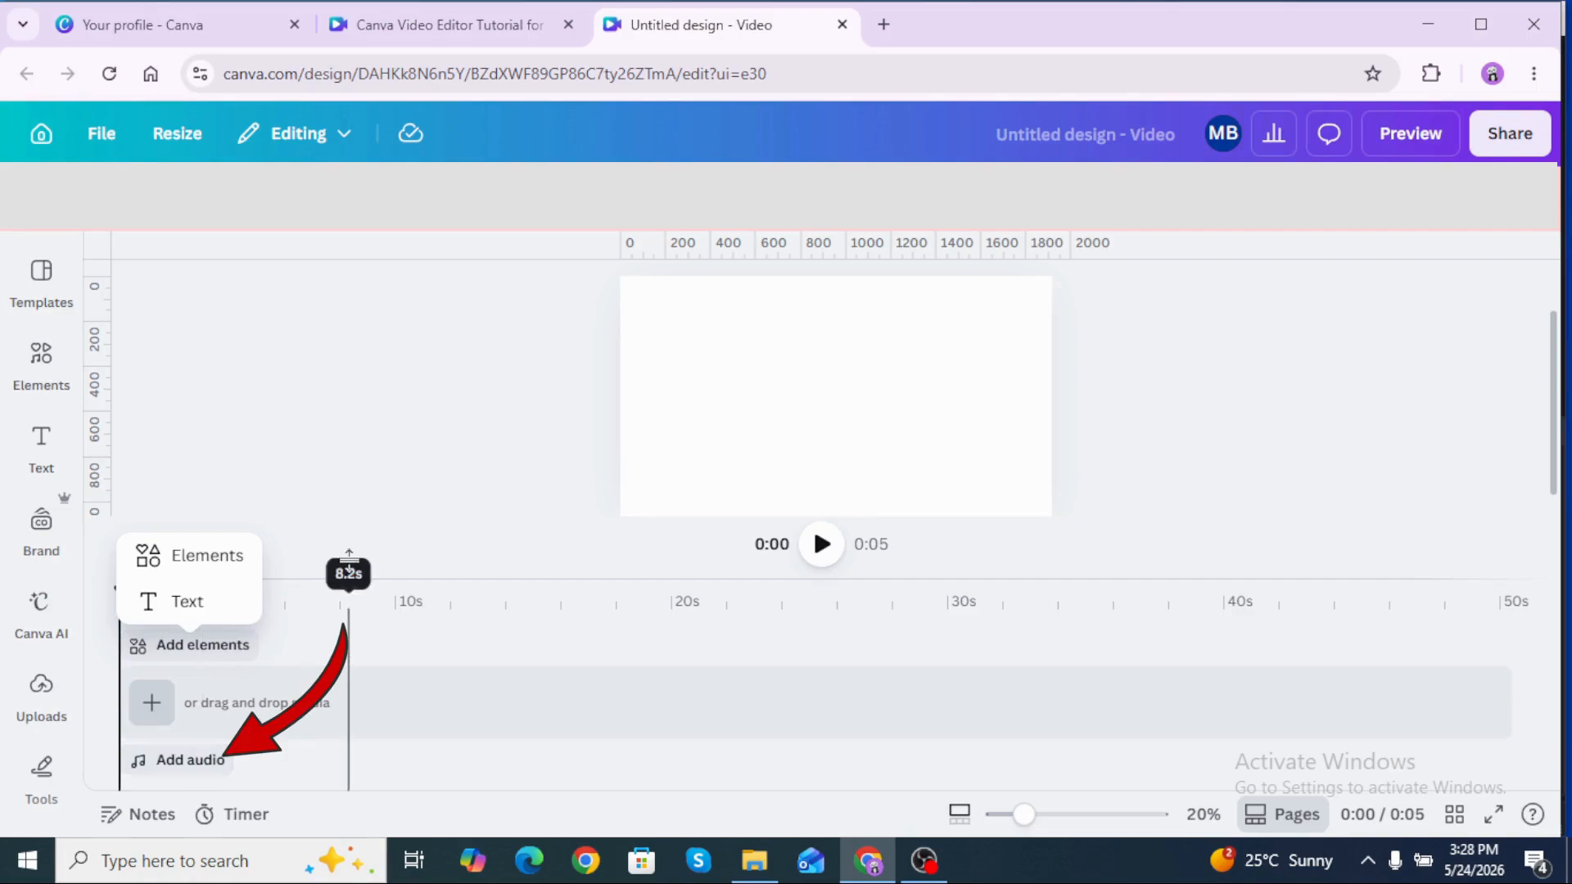
pyautogui.click(355, 450)
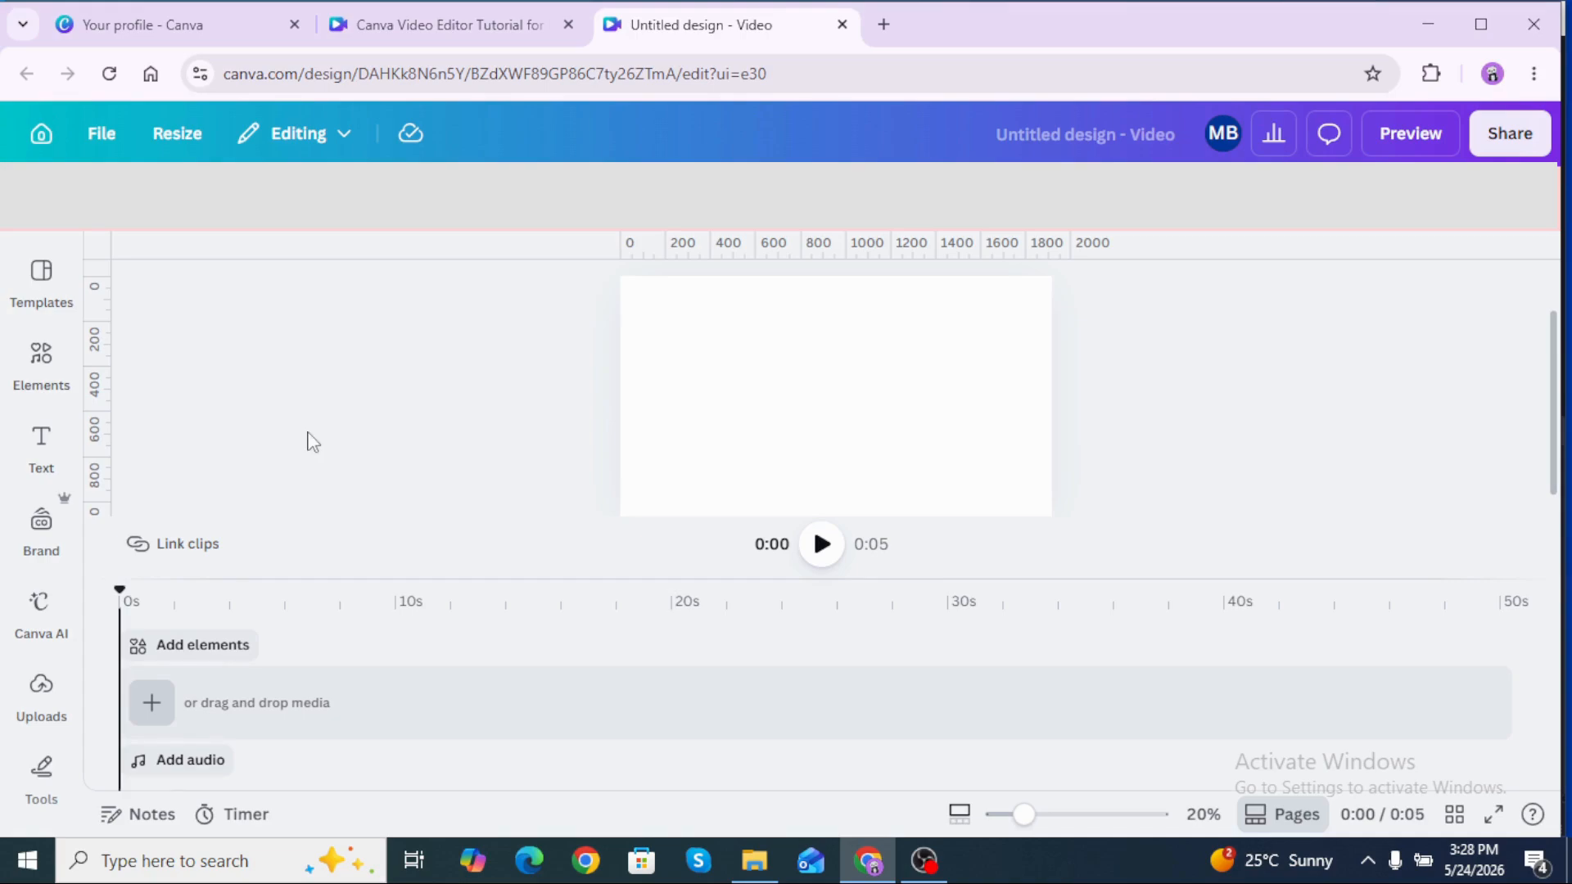
pyautogui.click(150, 704)
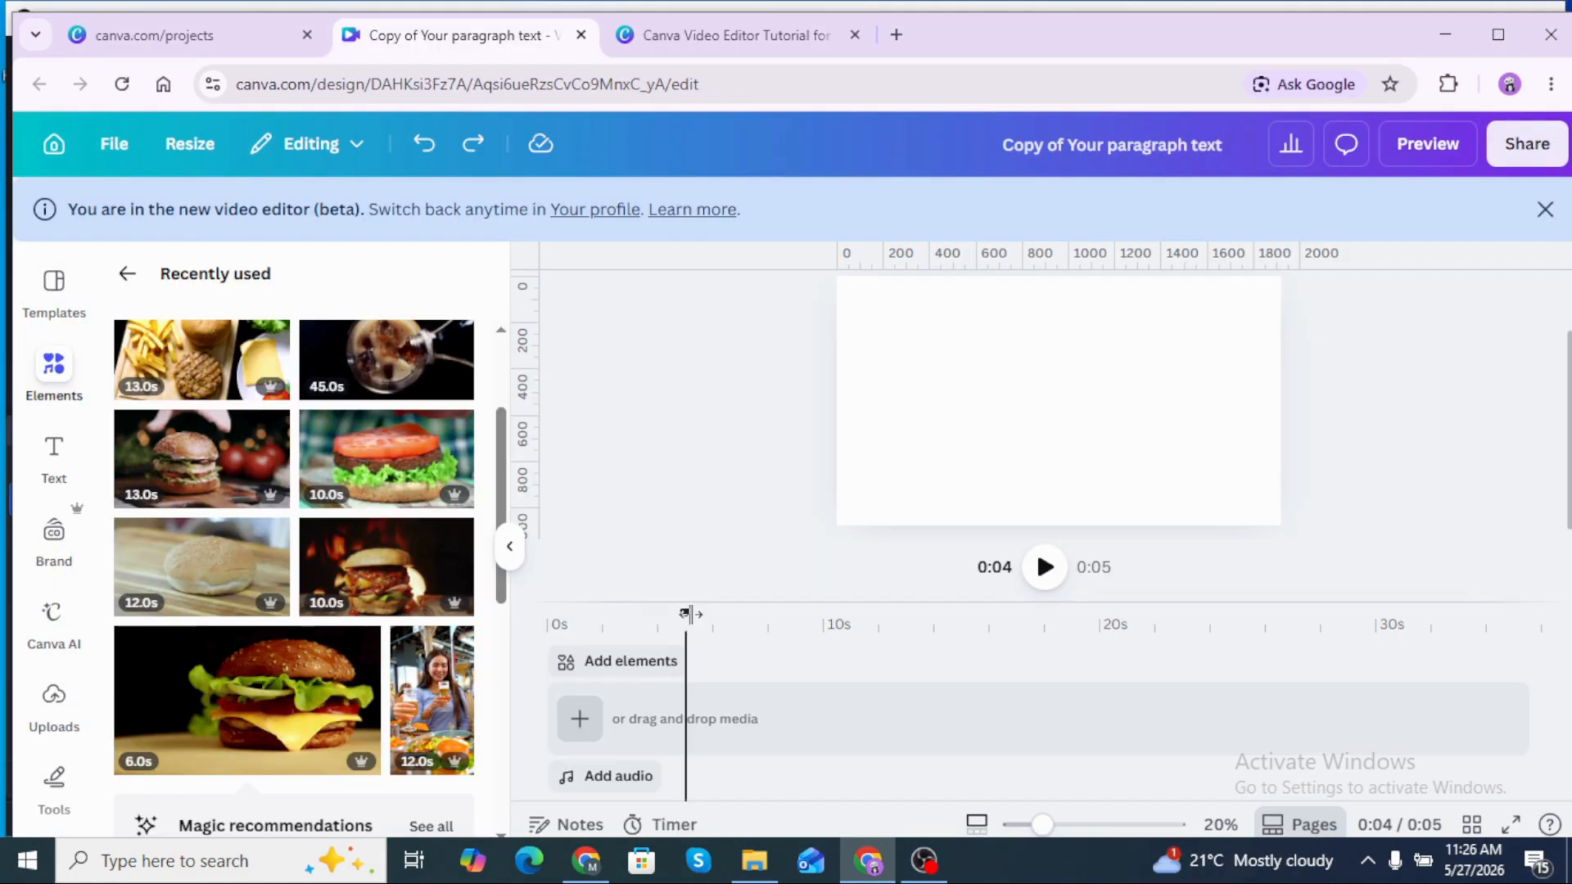
# From the timeline's start, add the 6-second cheeseburger, 12-second plain bun and 13-second burger-with-tomatoes clips in sequence to the main video track.
pyautogui.moveTo(688, 614); pyautogui.dragTo(547, 618)
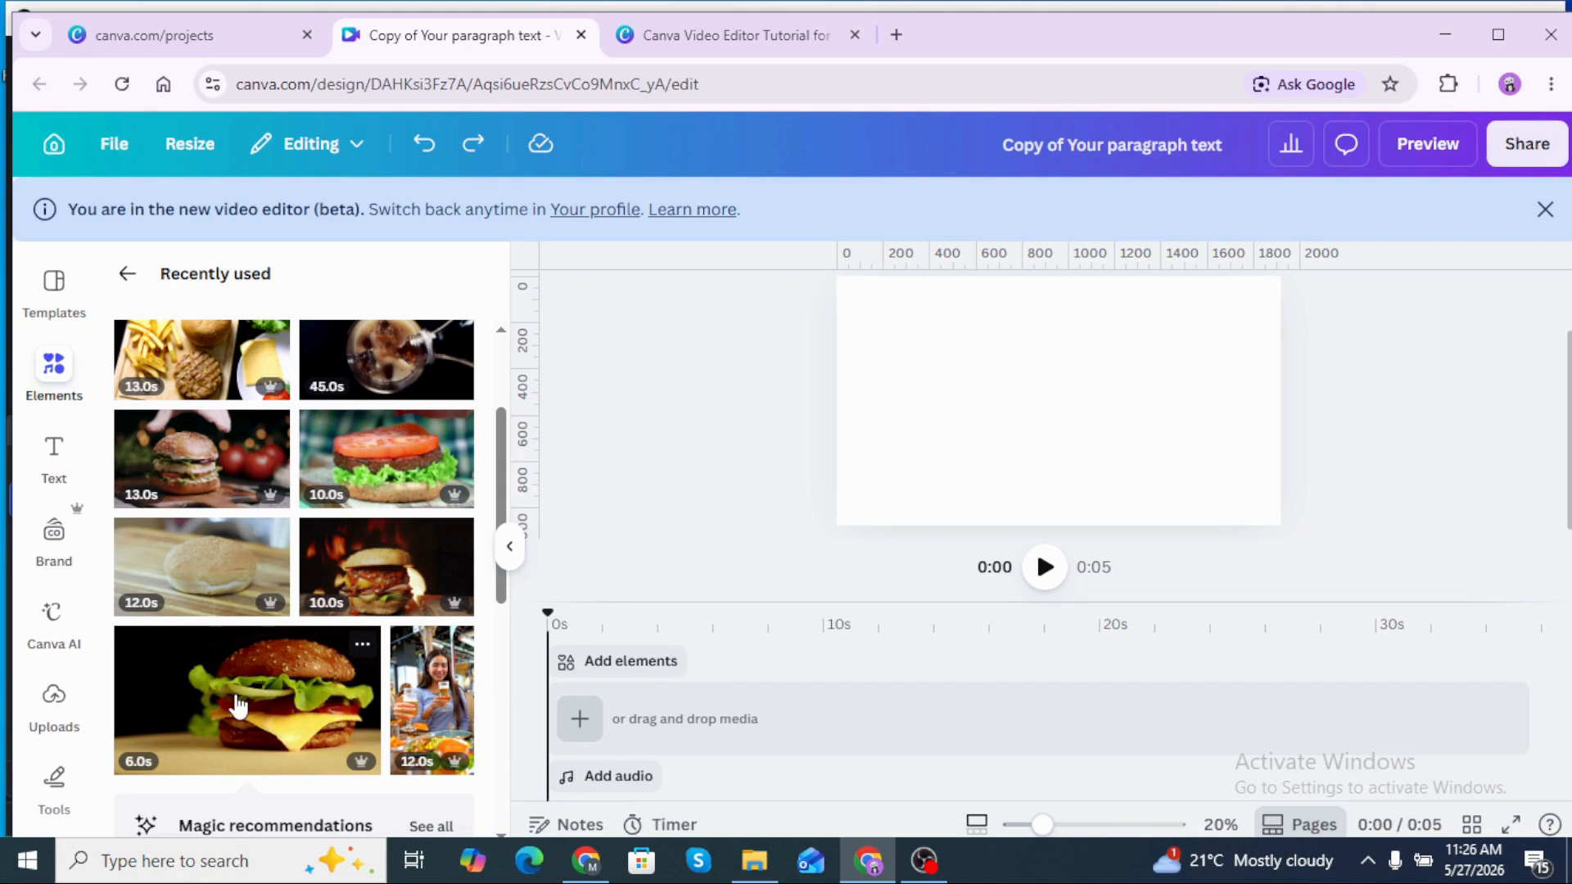
pyautogui.moveTo(238, 709); pyautogui.dragTo(642, 723)
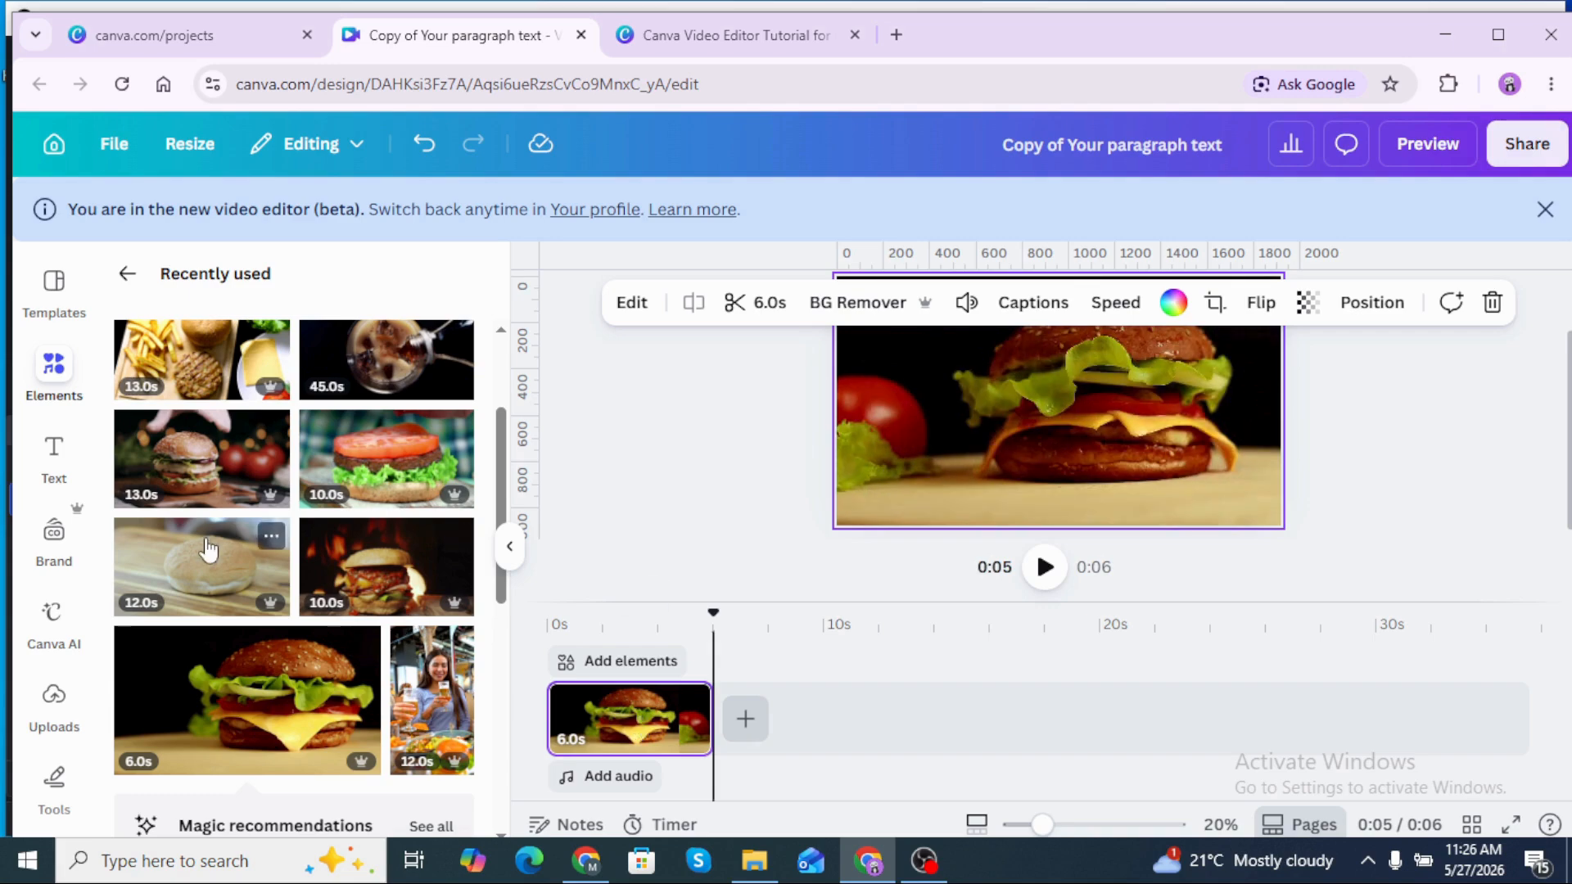
pyautogui.moveTo(200, 561); pyautogui.dragTo(786, 707)
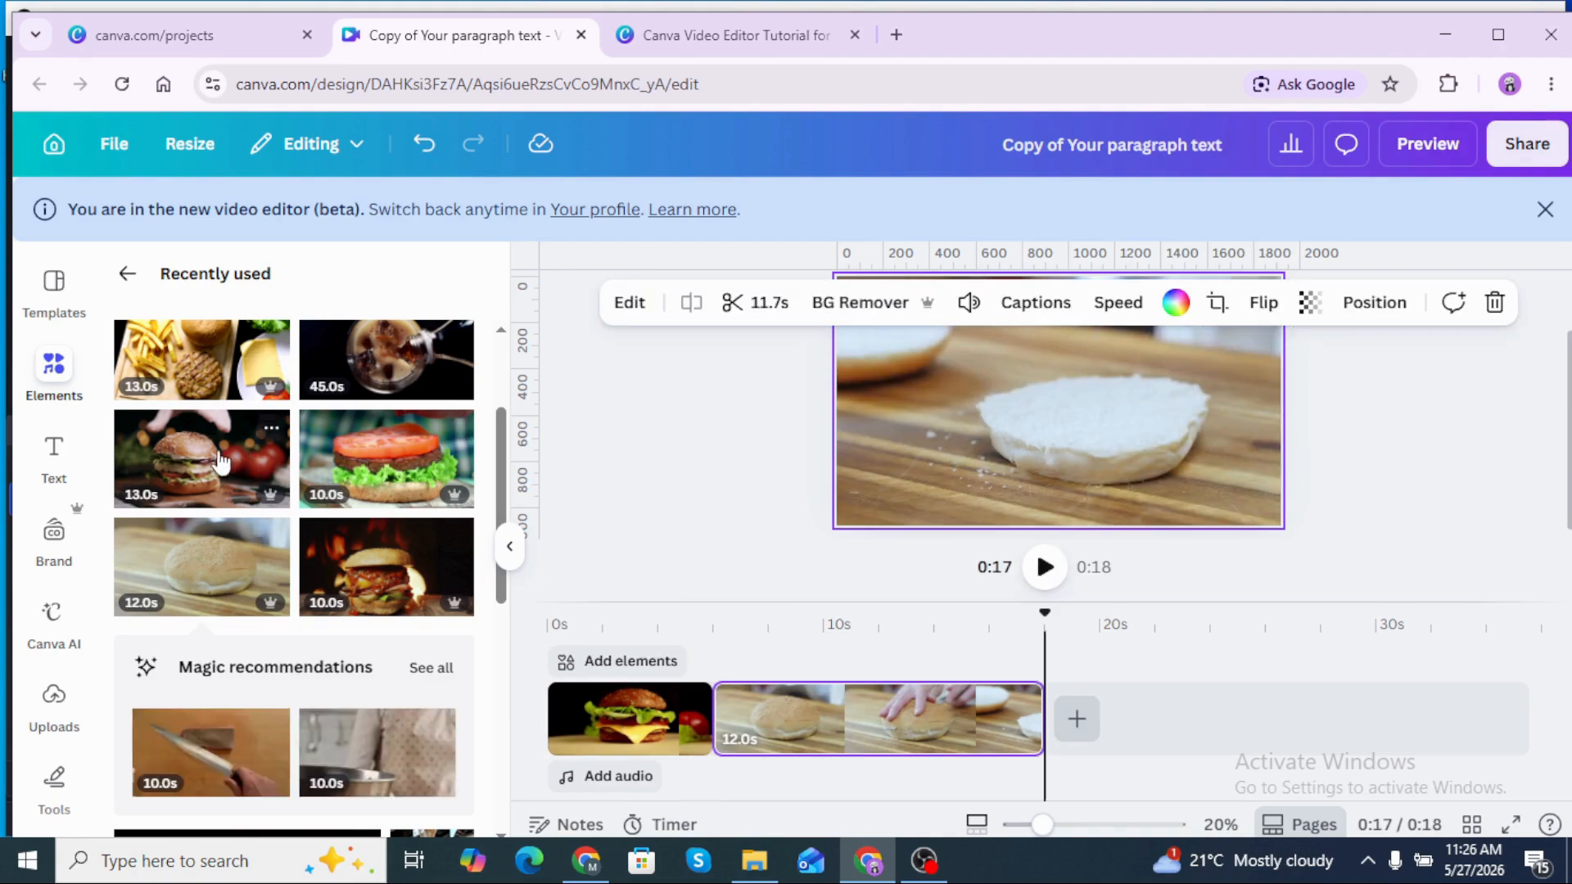
pyautogui.moveTo(205, 467); pyautogui.dragTo(1138, 707)
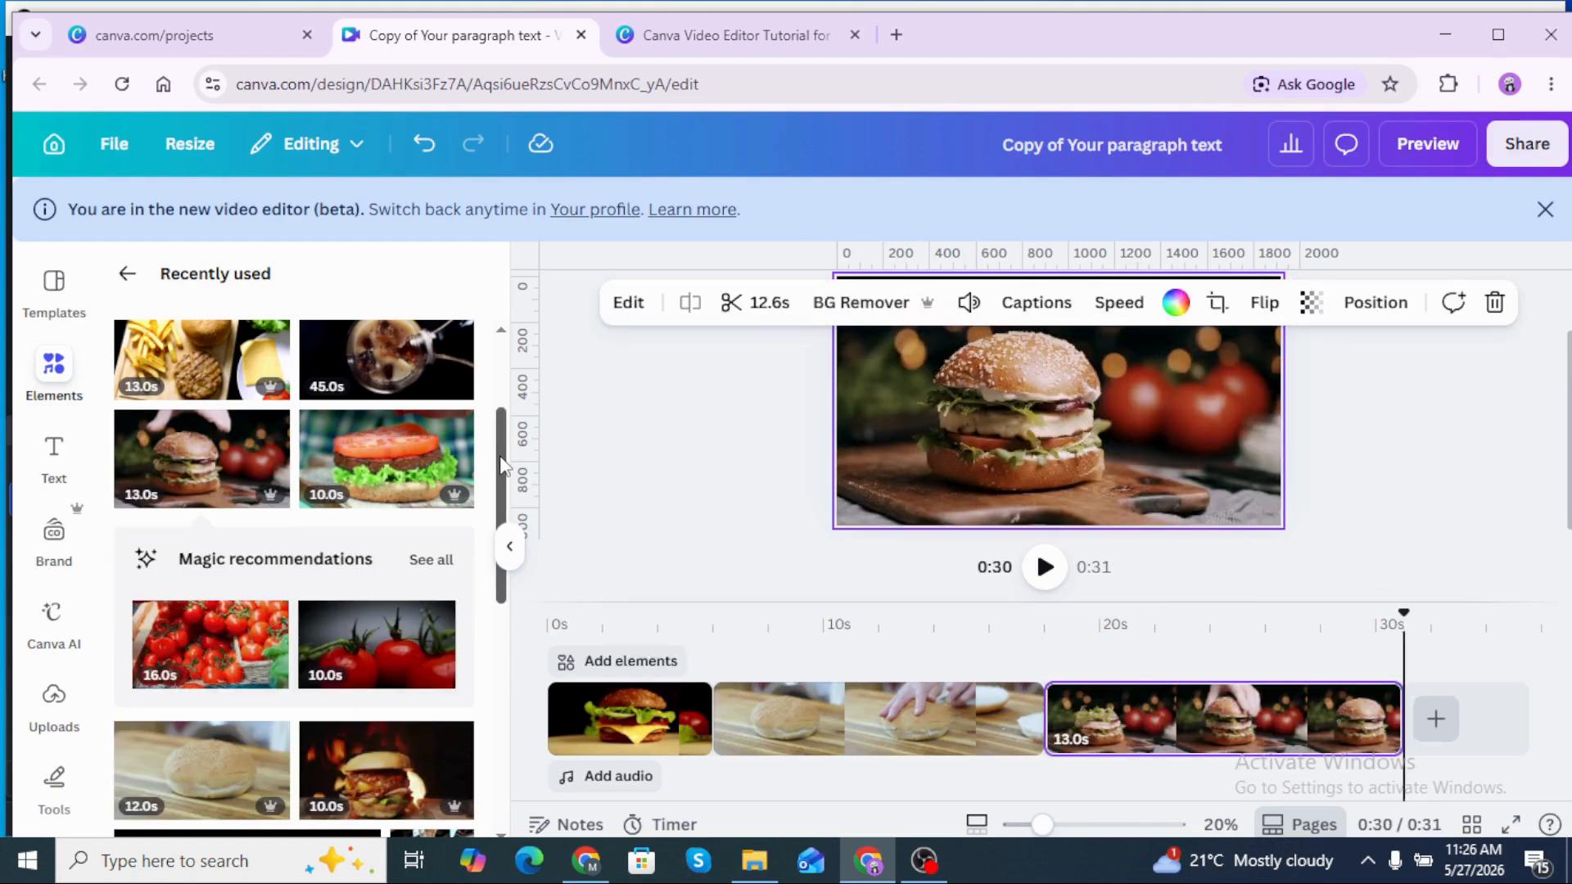
# Append the 10-second tomato-and-lettuce burger, 45-second iced cola and 13-second fries-and-patty clips to the end of the main track.
pyautogui.moveTo(385, 508); pyautogui.dragTo(1459, 726)
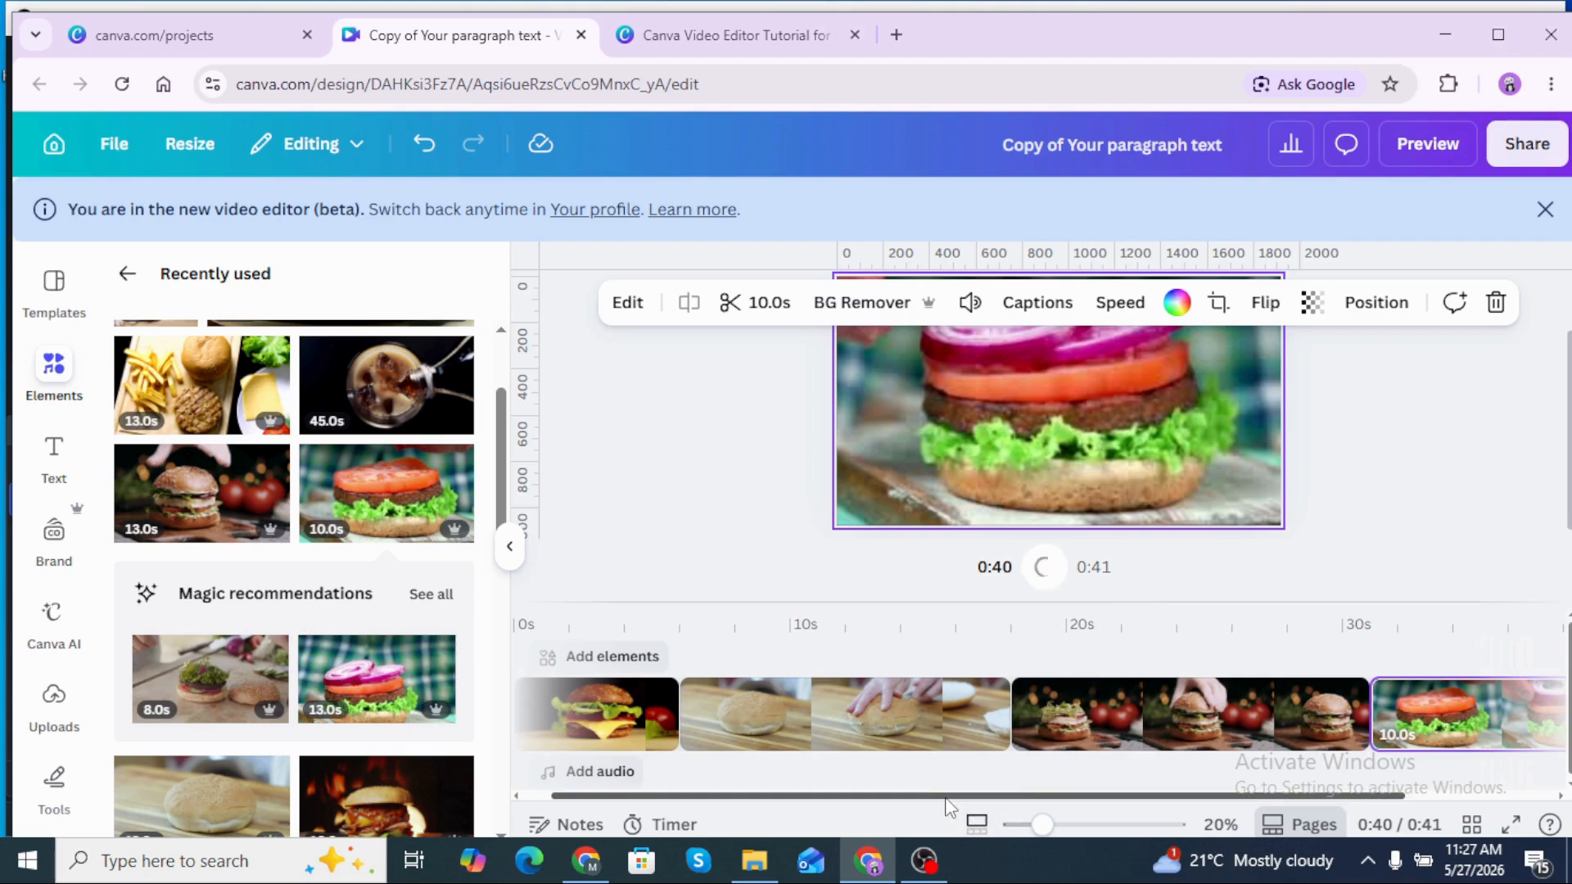
pyautogui.moveTo(948, 796); pyautogui.dragTo(1167, 791)
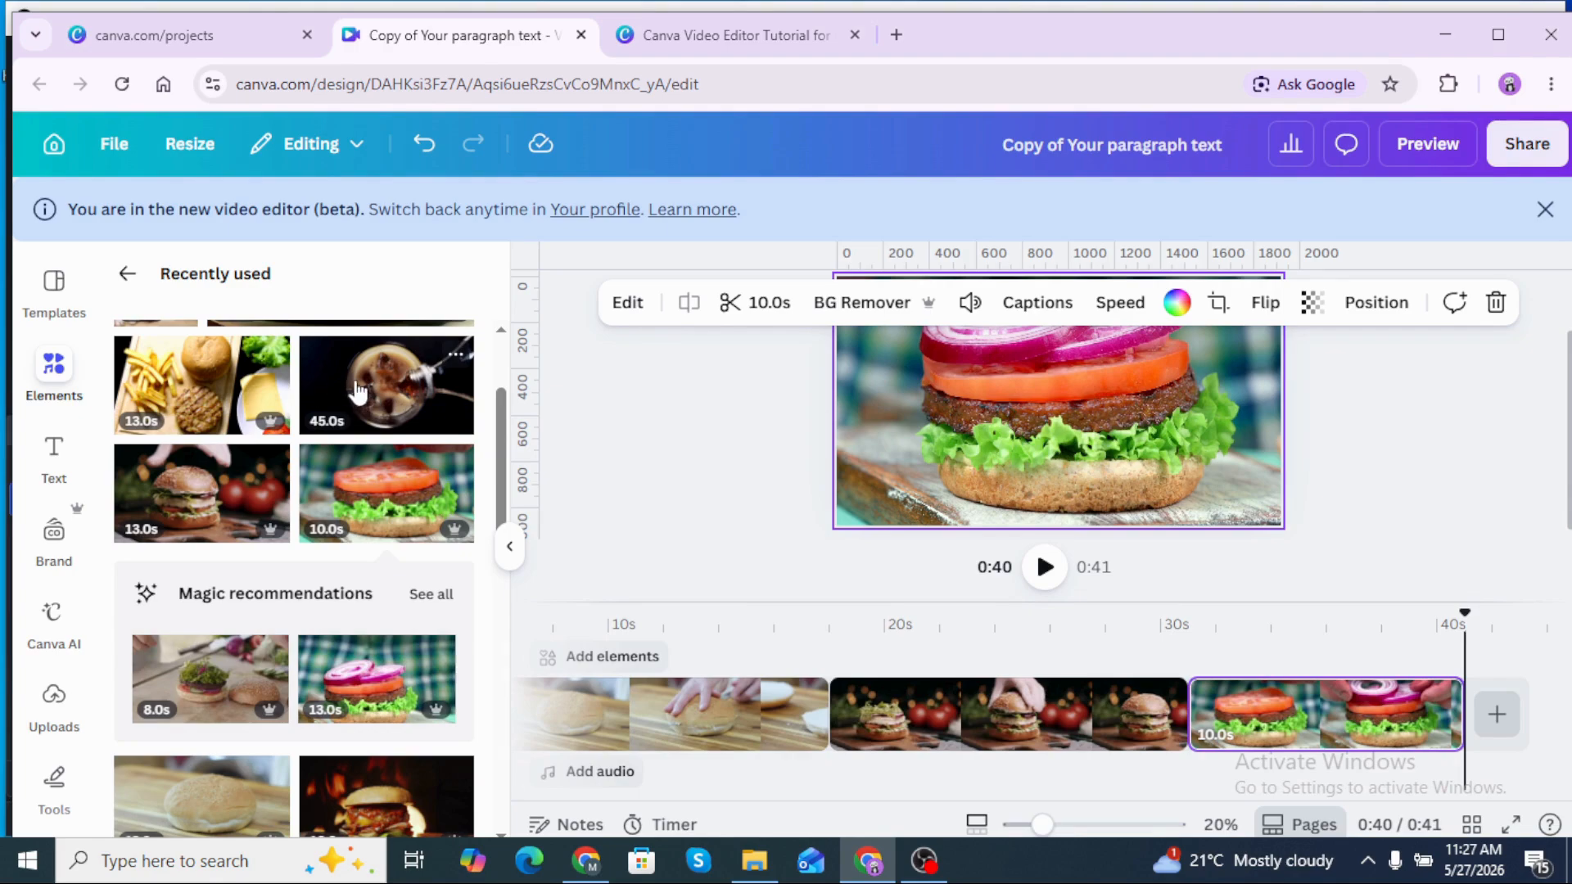
pyautogui.moveTo(358, 391); pyautogui.dragTo(1471, 704)
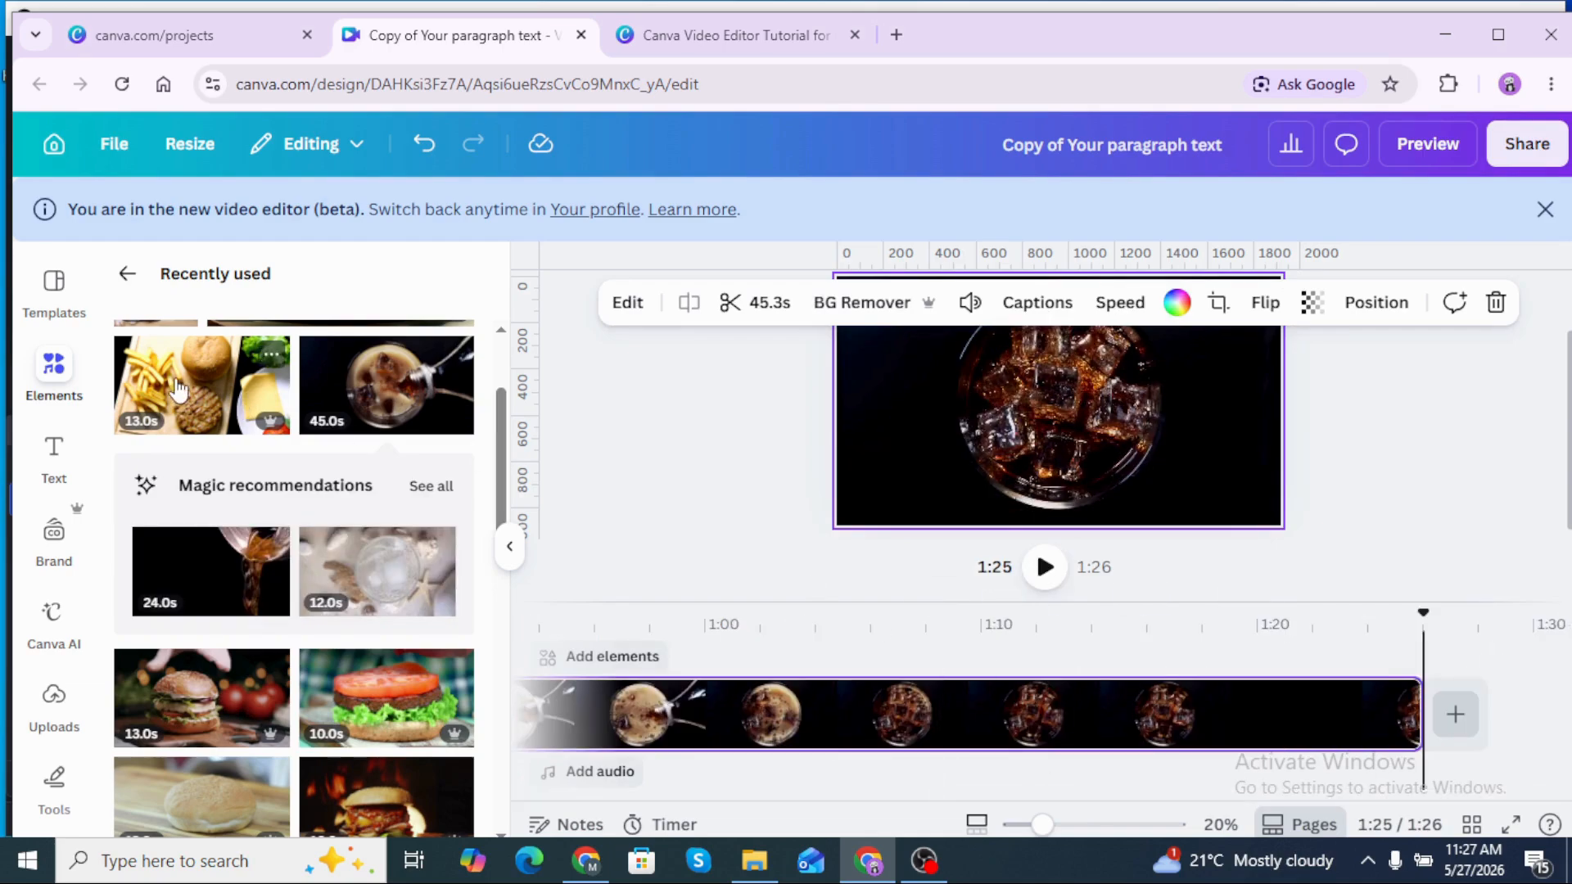
pyautogui.moveTo(172, 383); pyautogui.dragTo(1425, 710)
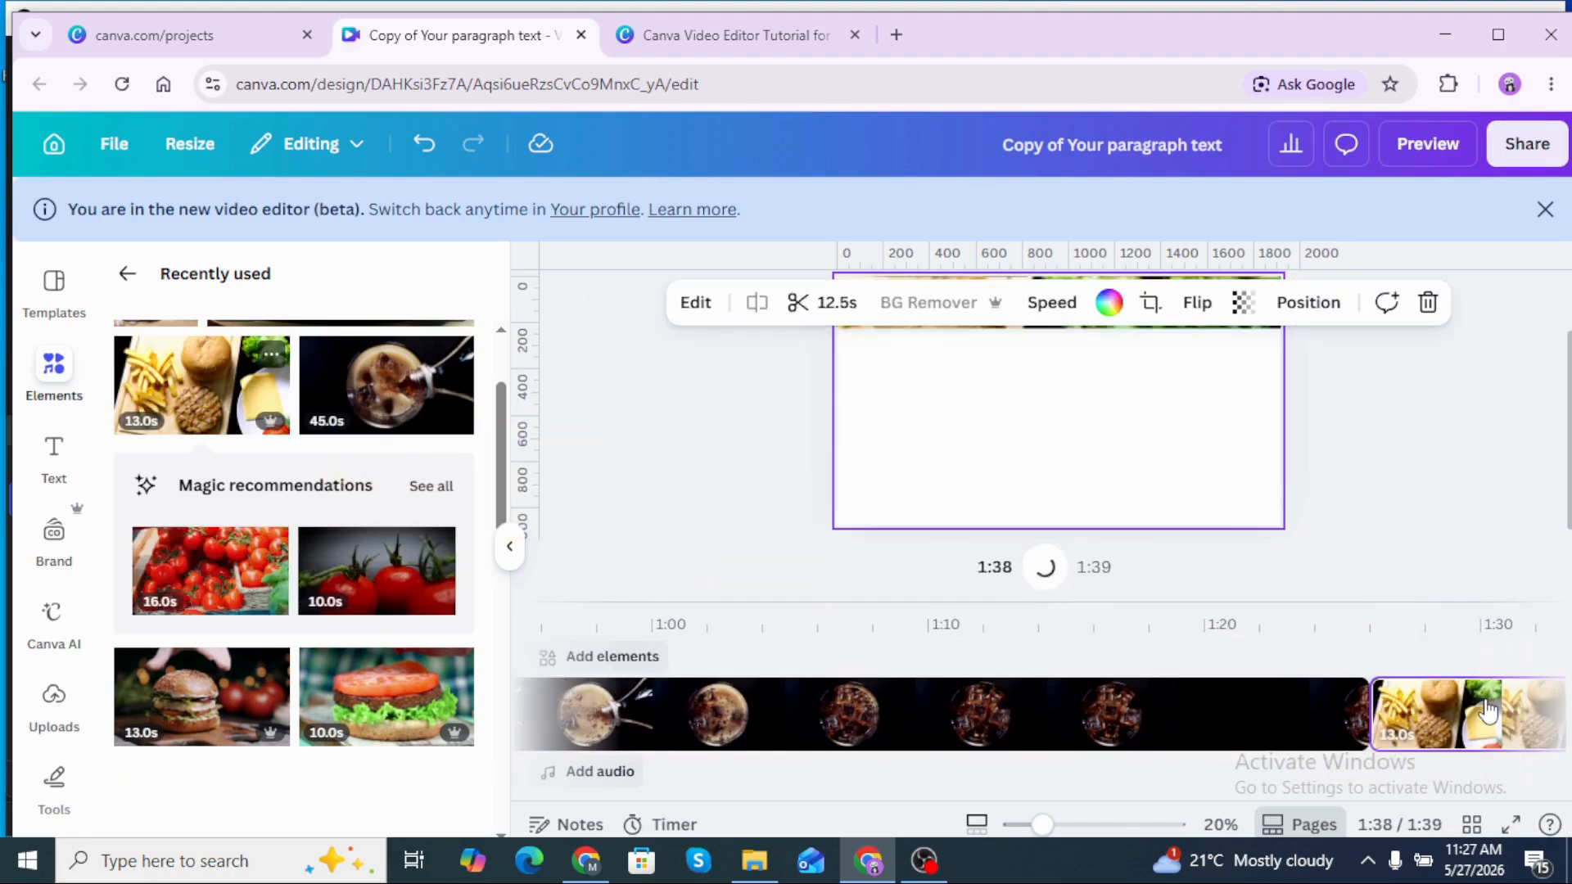
pyautogui.click(1398, 475)
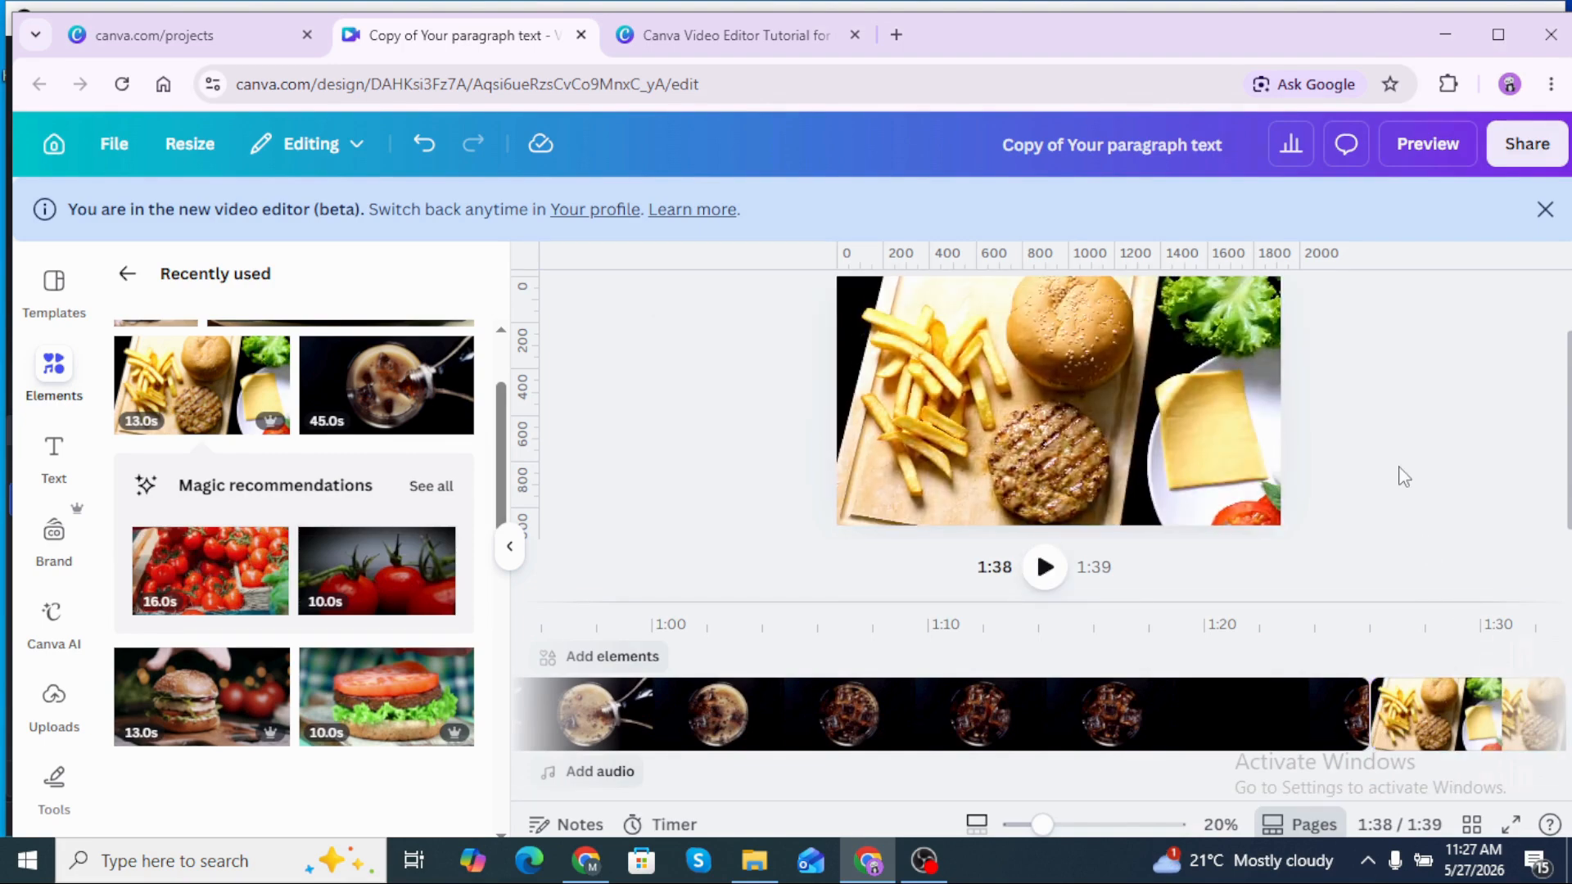
pyautogui.click(509, 546)
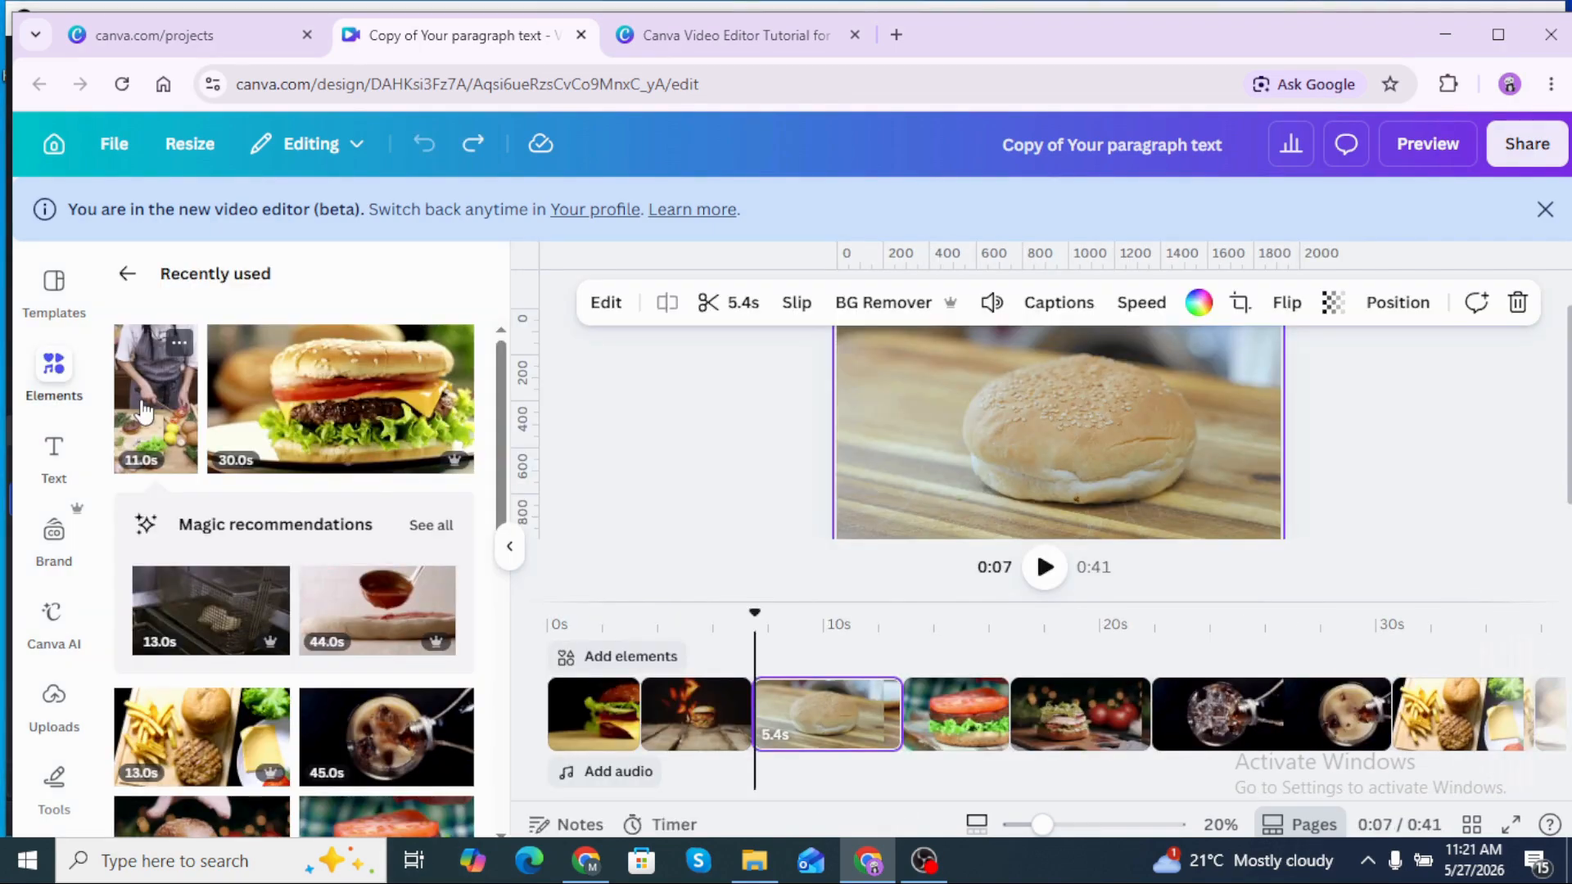
# Overlay the 11-second vertical chef clip above the bun clip and enlarge it to fill the frame's full height.
pyautogui.moveTo(142, 409); pyautogui.dragTo(788, 671)
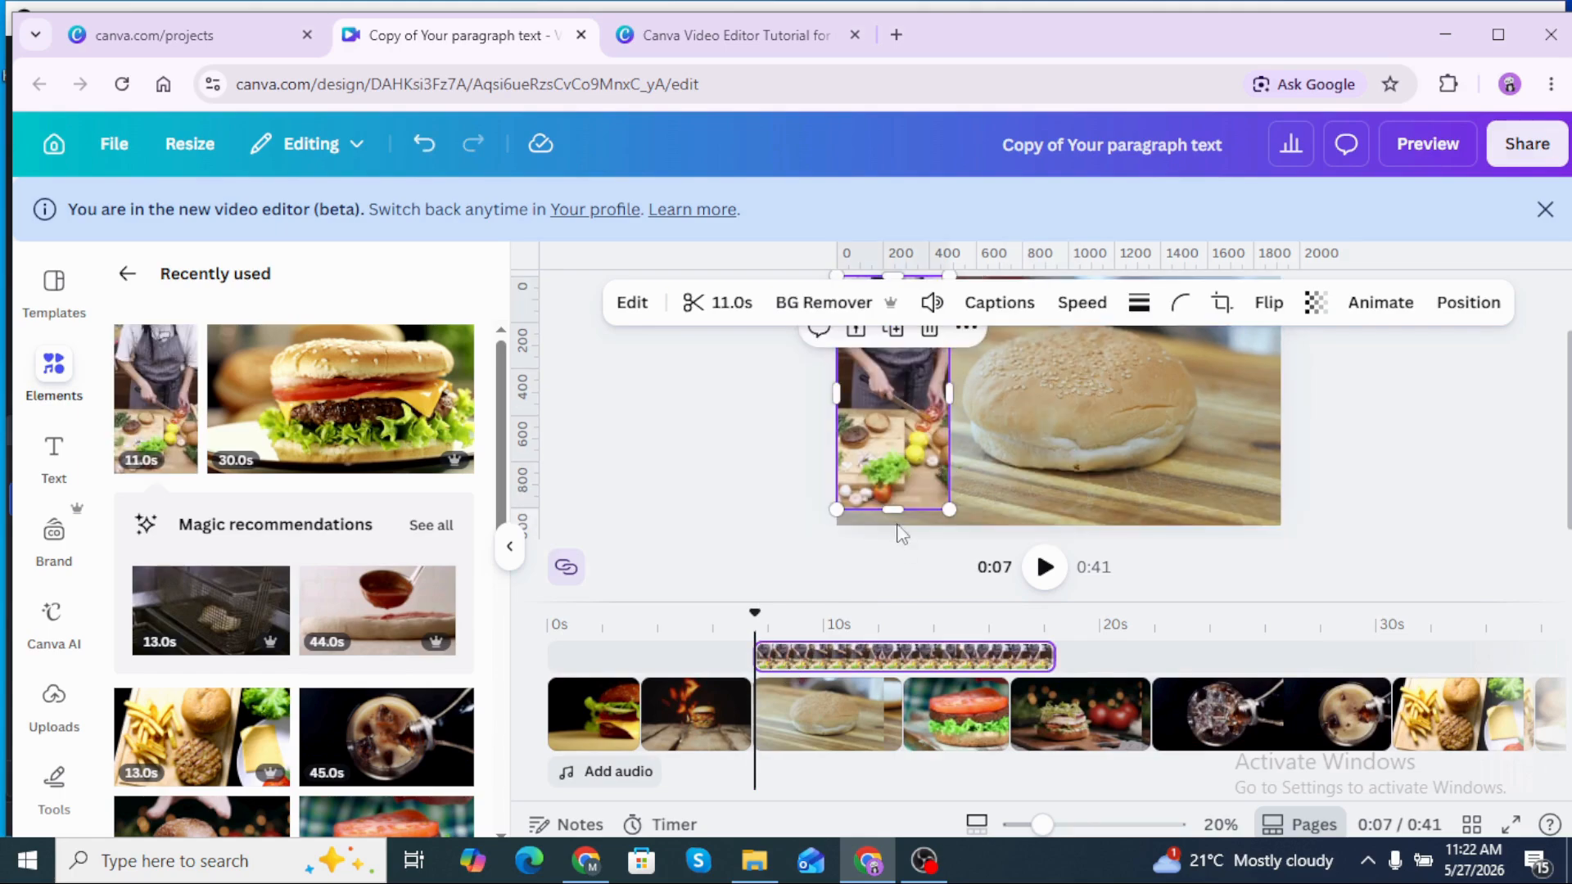
pyautogui.moveTo(896, 512); pyautogui.dragTo(896, 529)
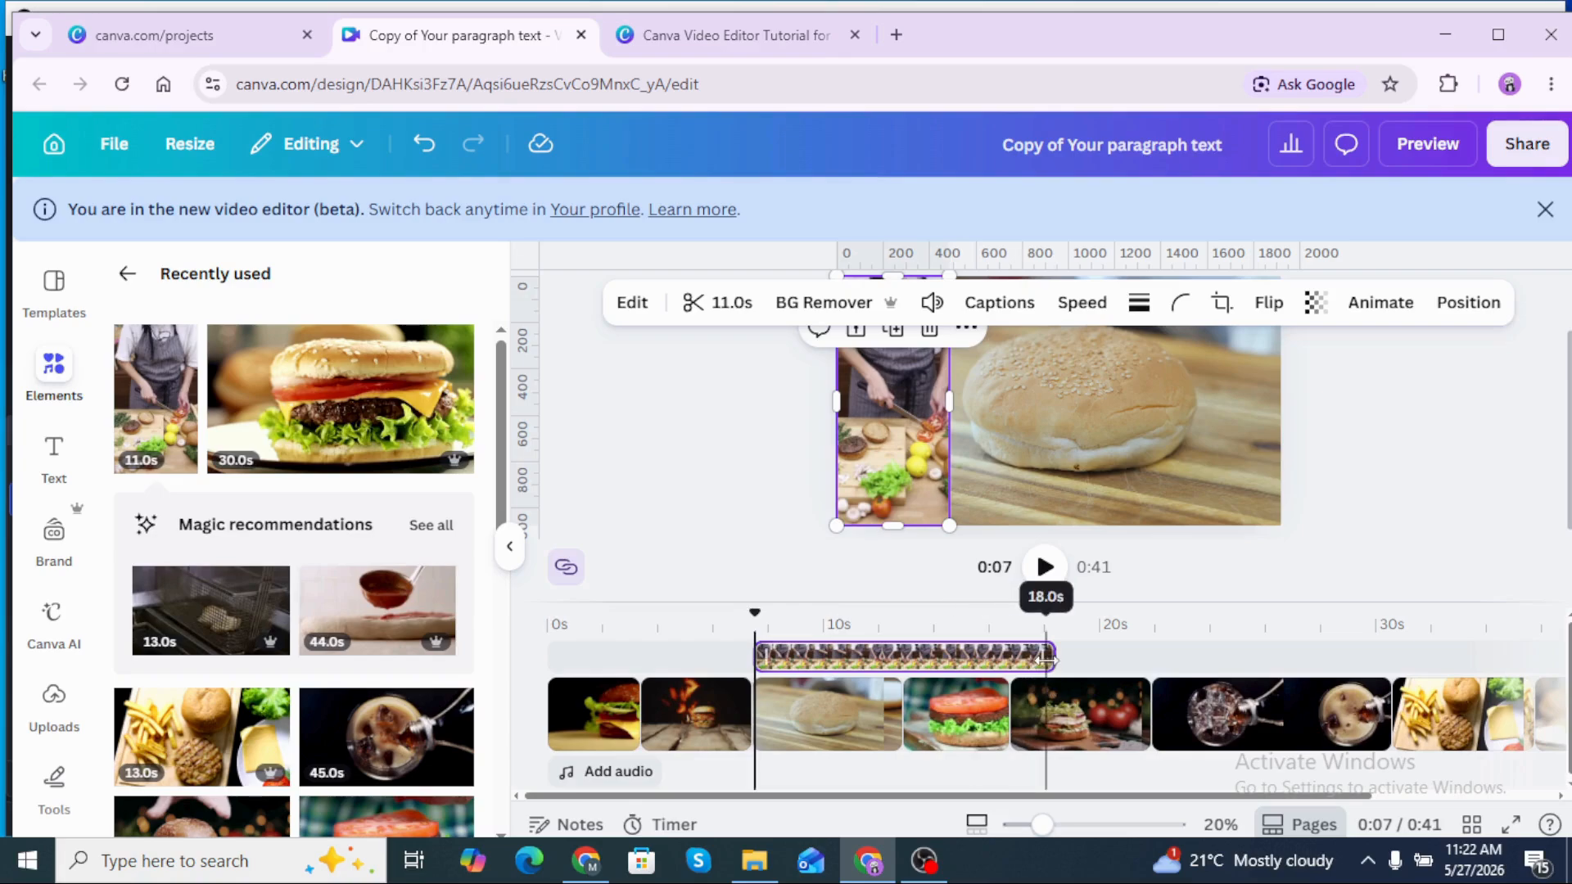
# Trim the chef overlay to 5.4 seconds so it ends with the bun clip, and play it from its start.
pyautogui.moveTo(1035, 665); pyautogui.dragTo(903, 669)
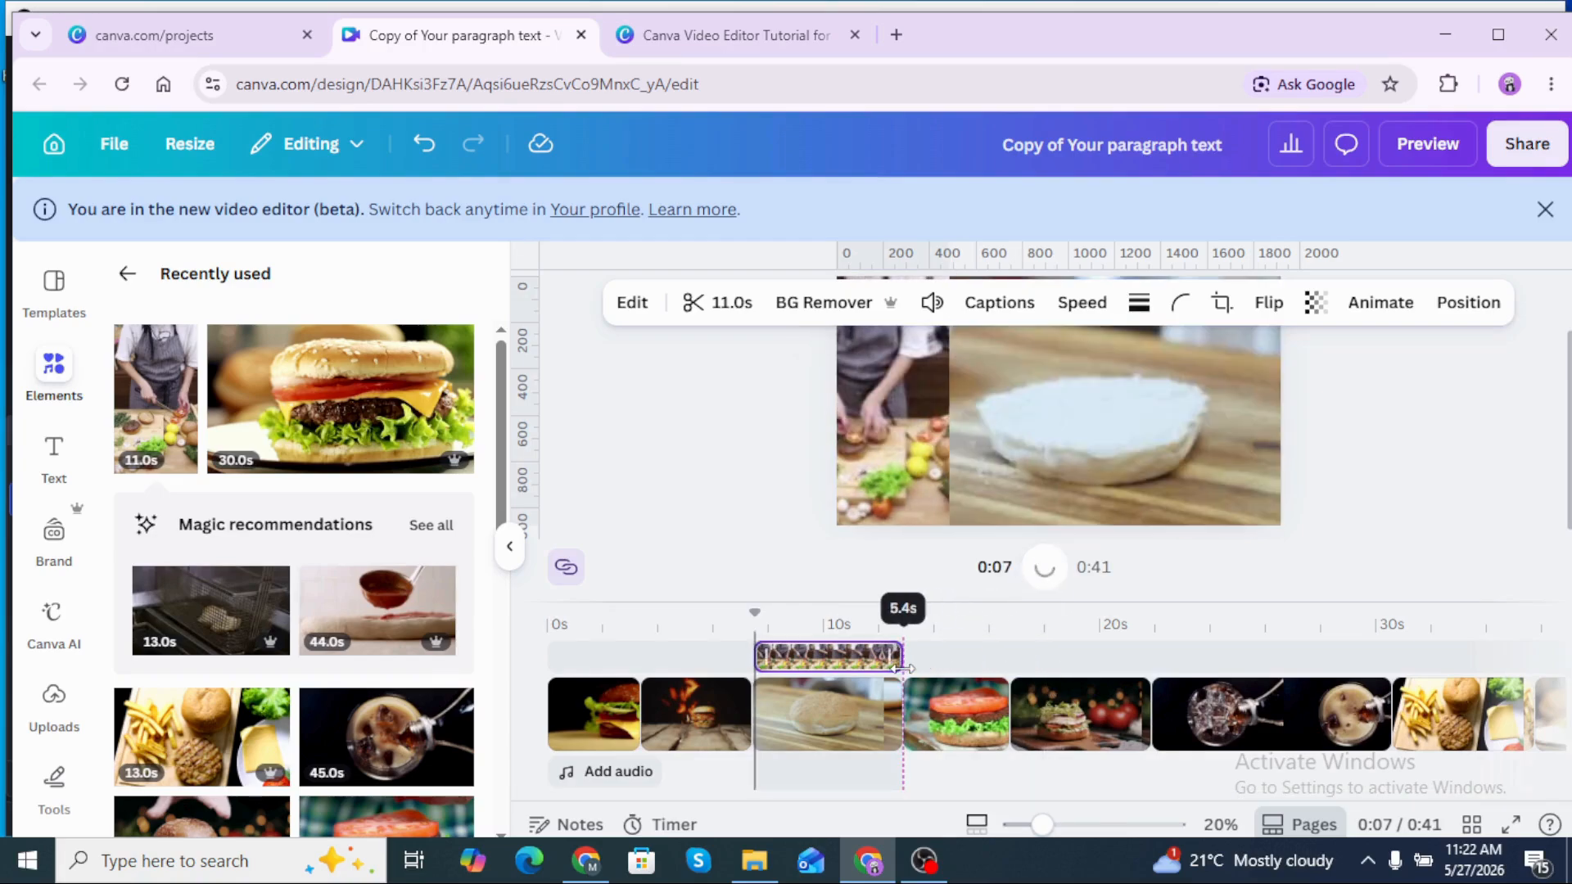
pyautogui.click(751, 620)
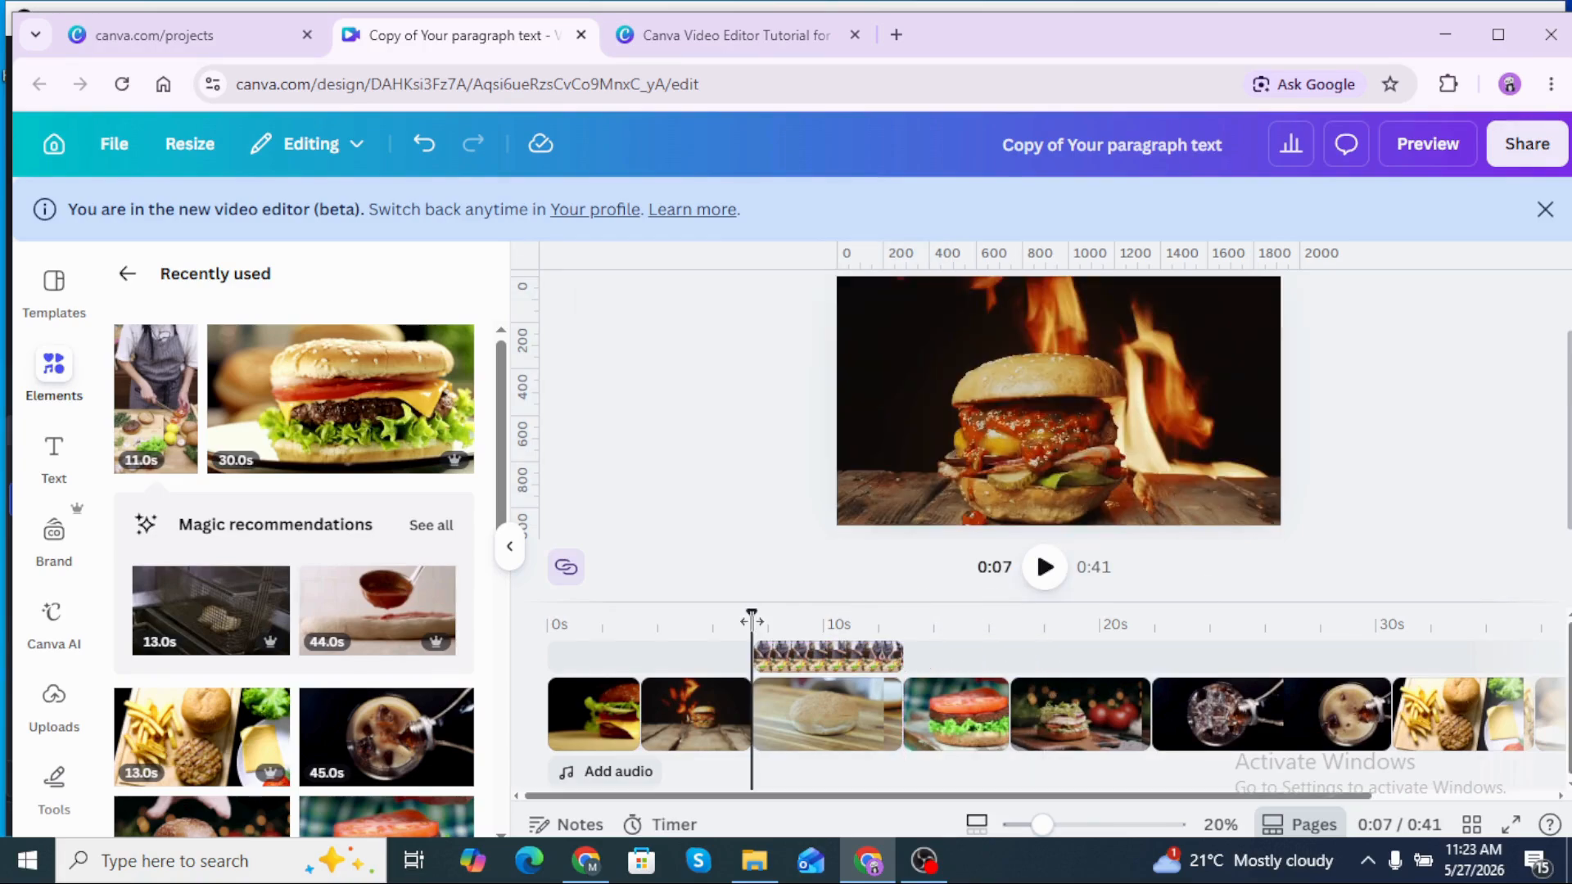
pyautogui.click(1045, 567)
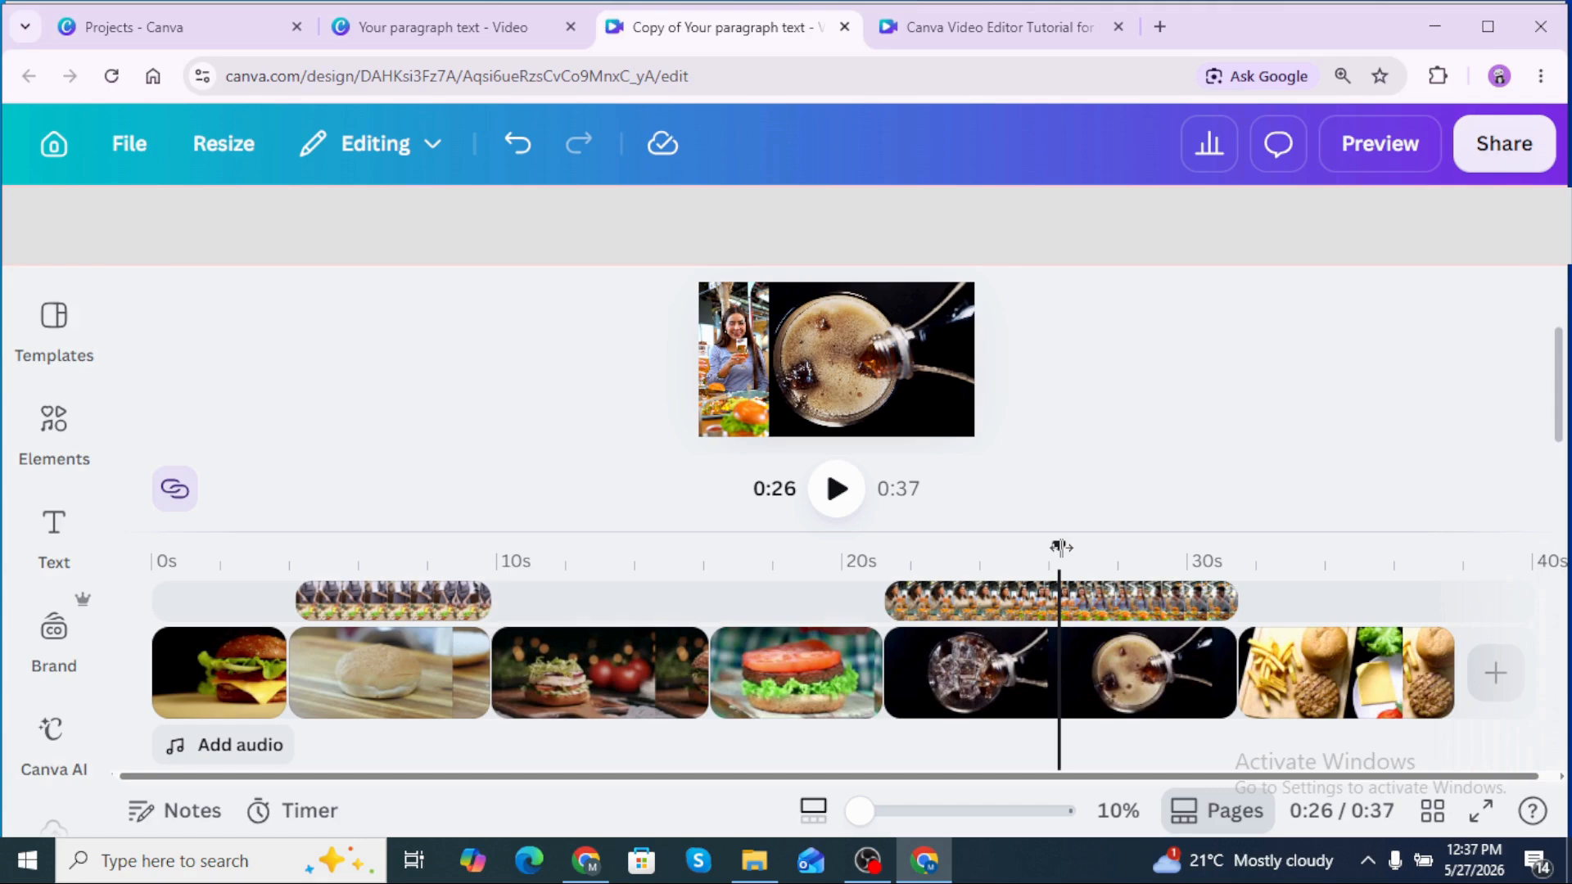
# Add a paragraph text box at 0:26 and place it over the cola clip in the frame.
pyautogui.press('t')
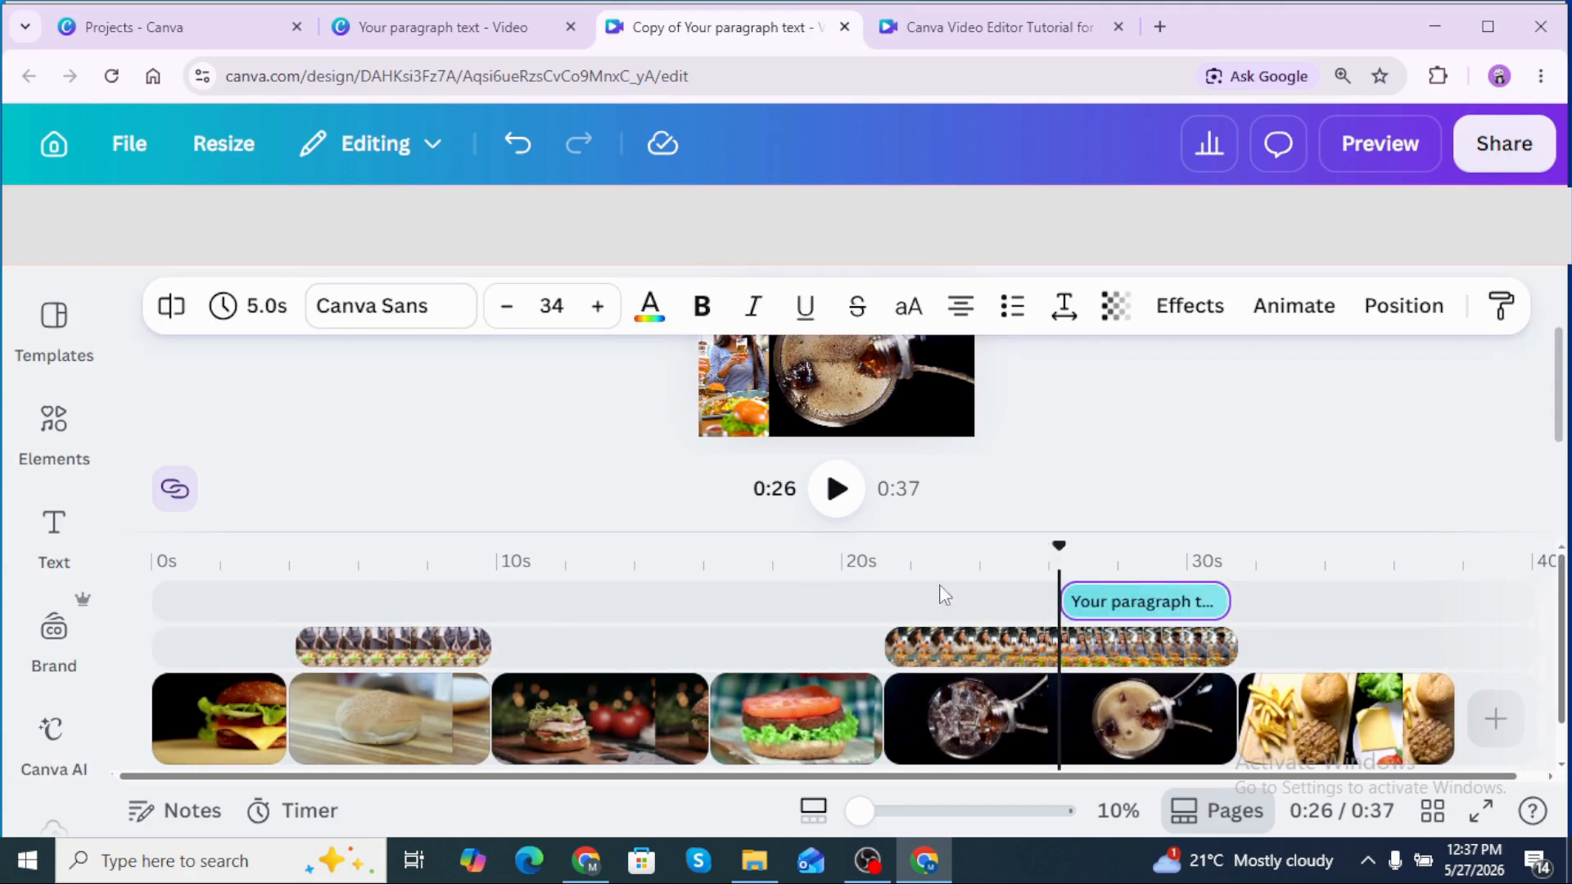
pyautogui.click(57, 532)
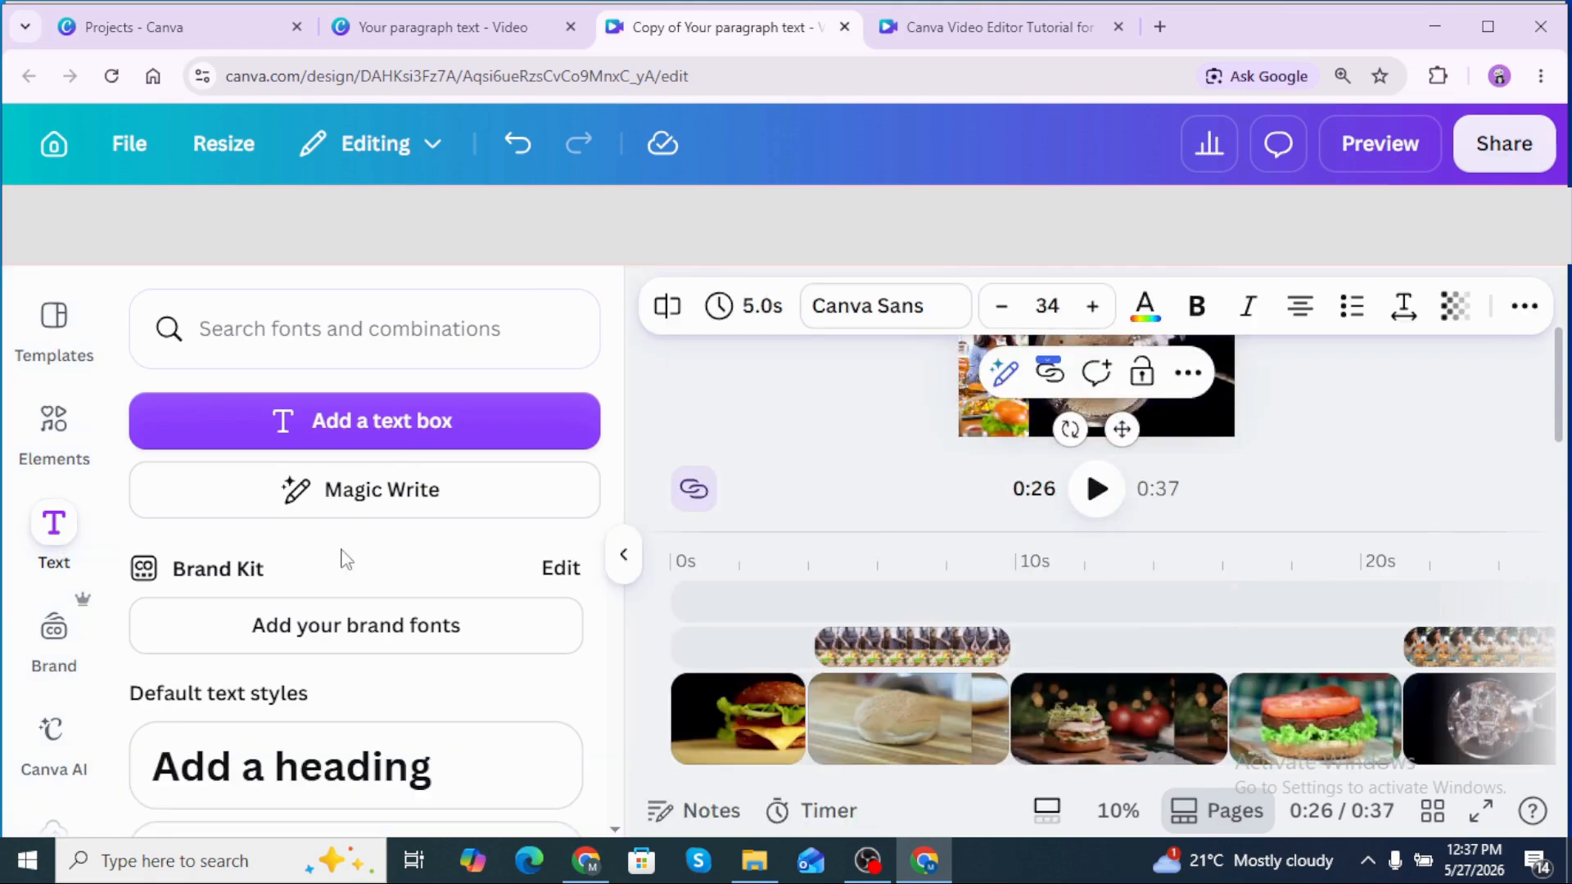
pyautogui.scroll(-2, 616, 833)
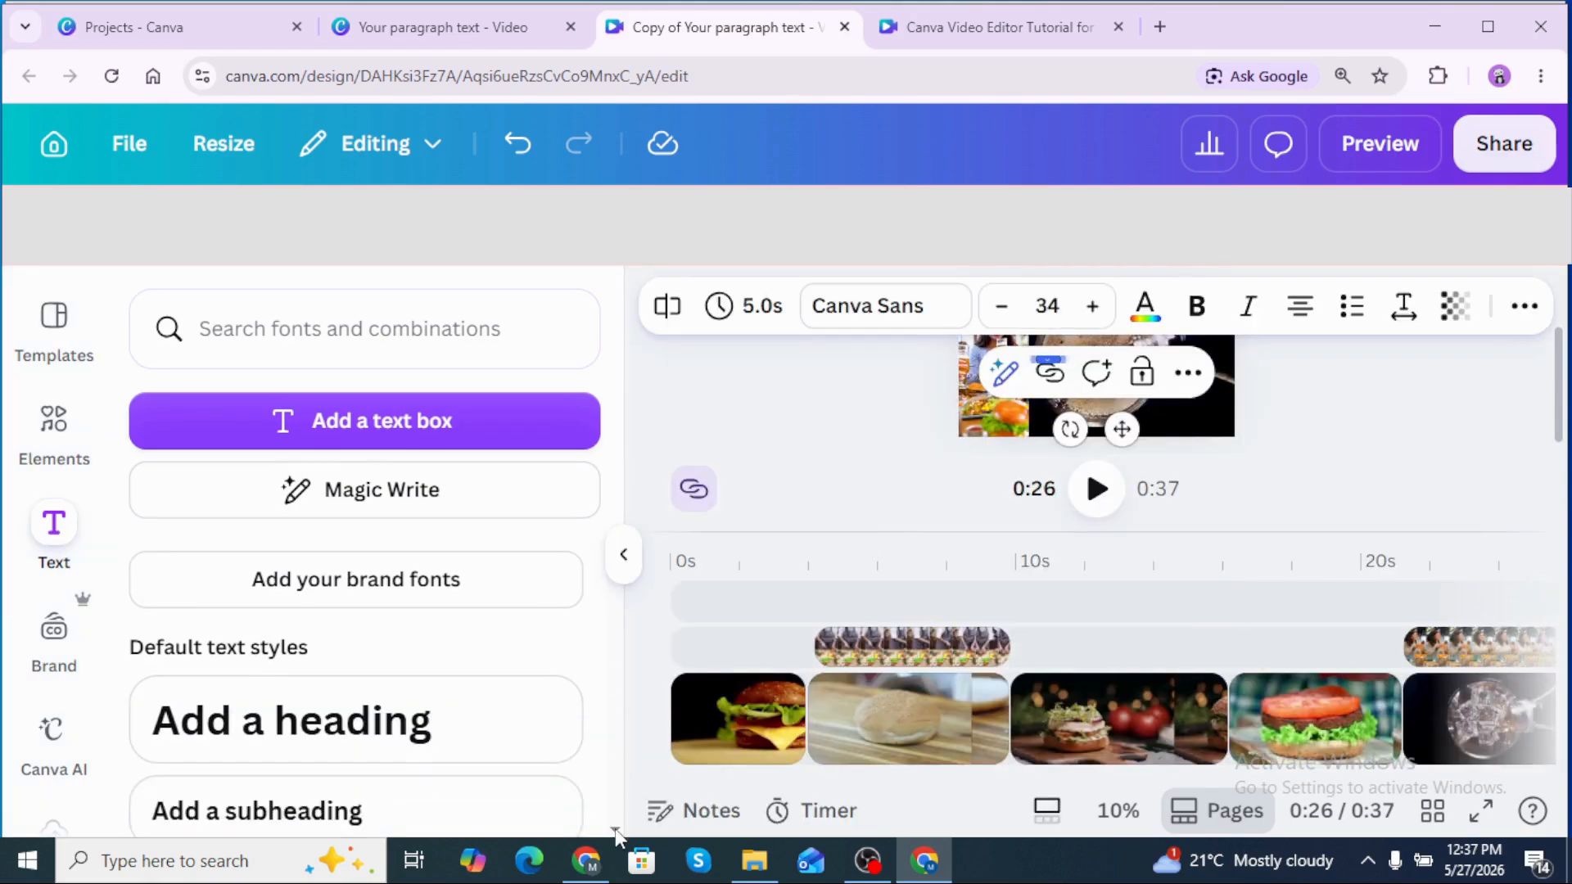
pyautogui.moveTo(354, 632); pyautogui.dragTo(801, 418)
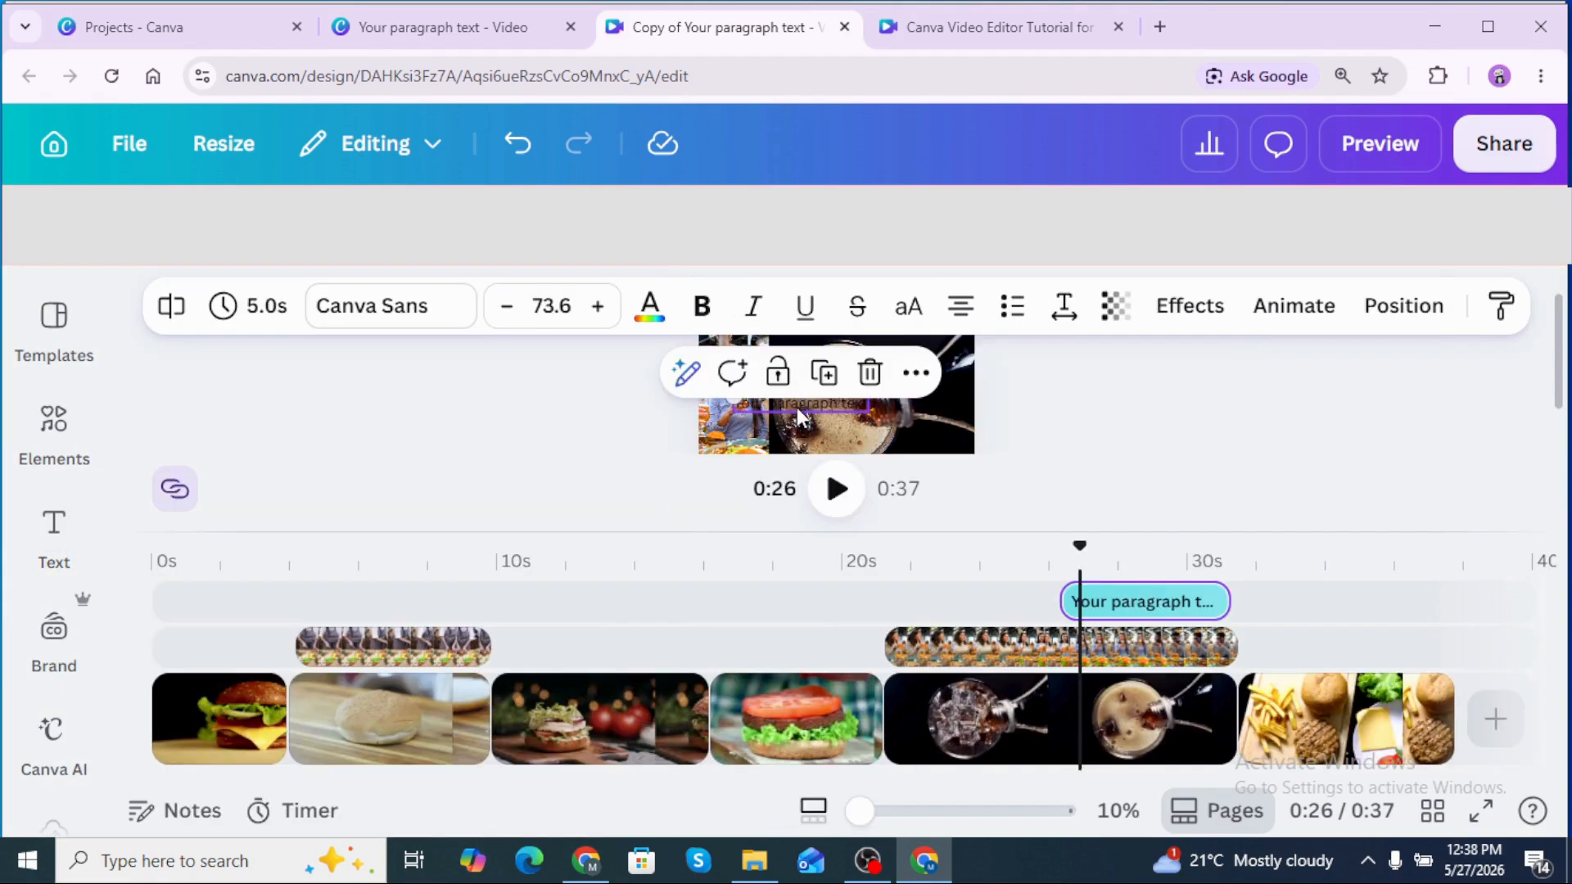
# Replace the placeholder text with "Refreshing" and move the playhead back to the start of the text clip.
pyautogui.doubleClick(798, 408)
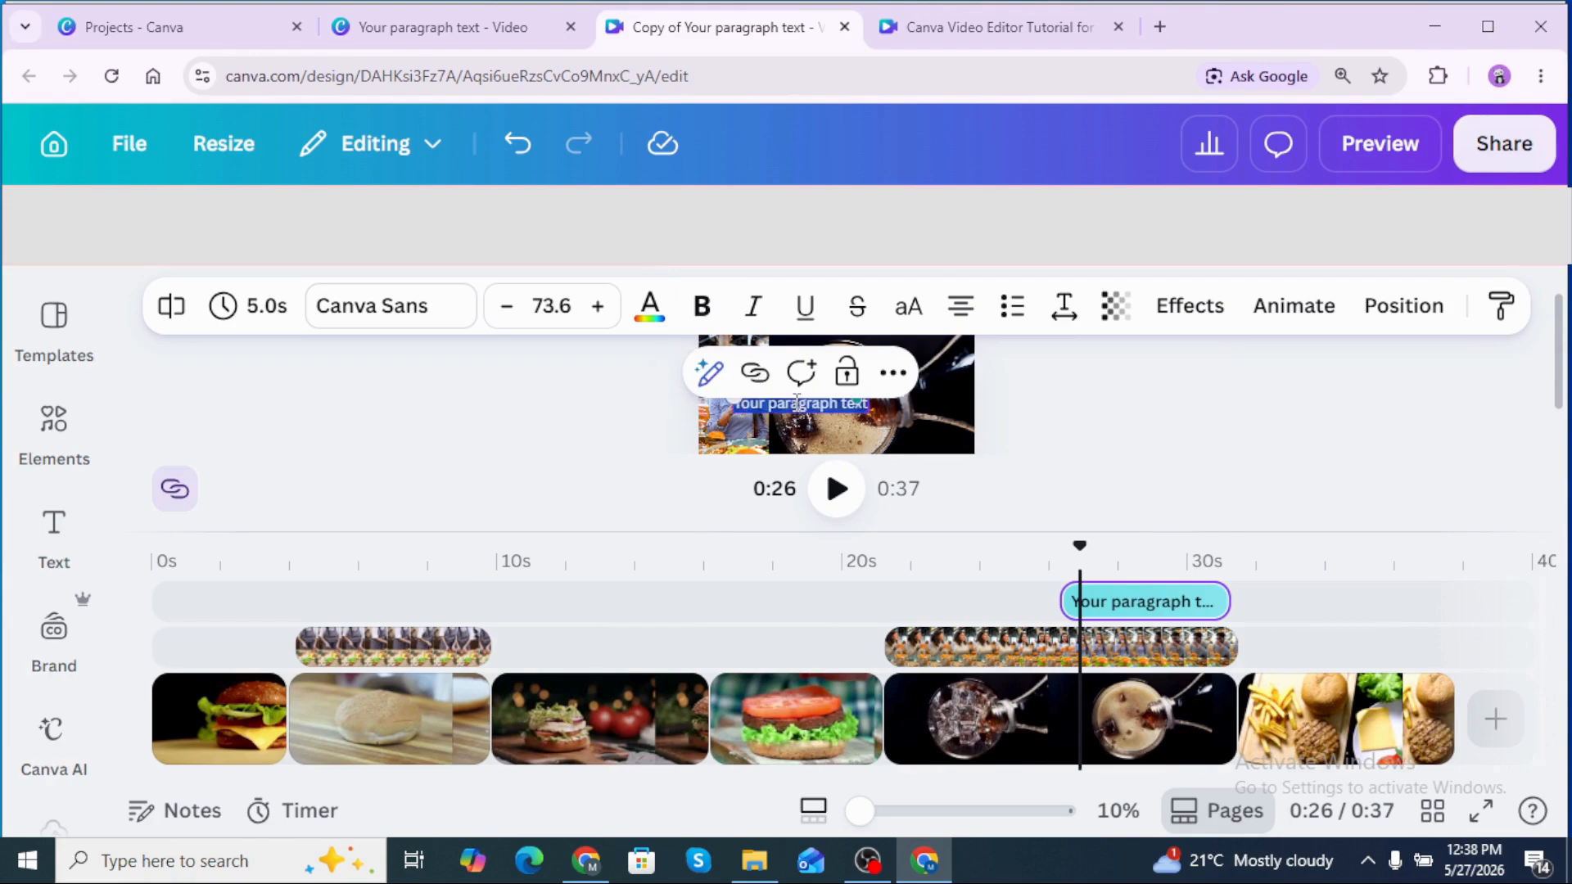
pyautogui.write('Refreshing')
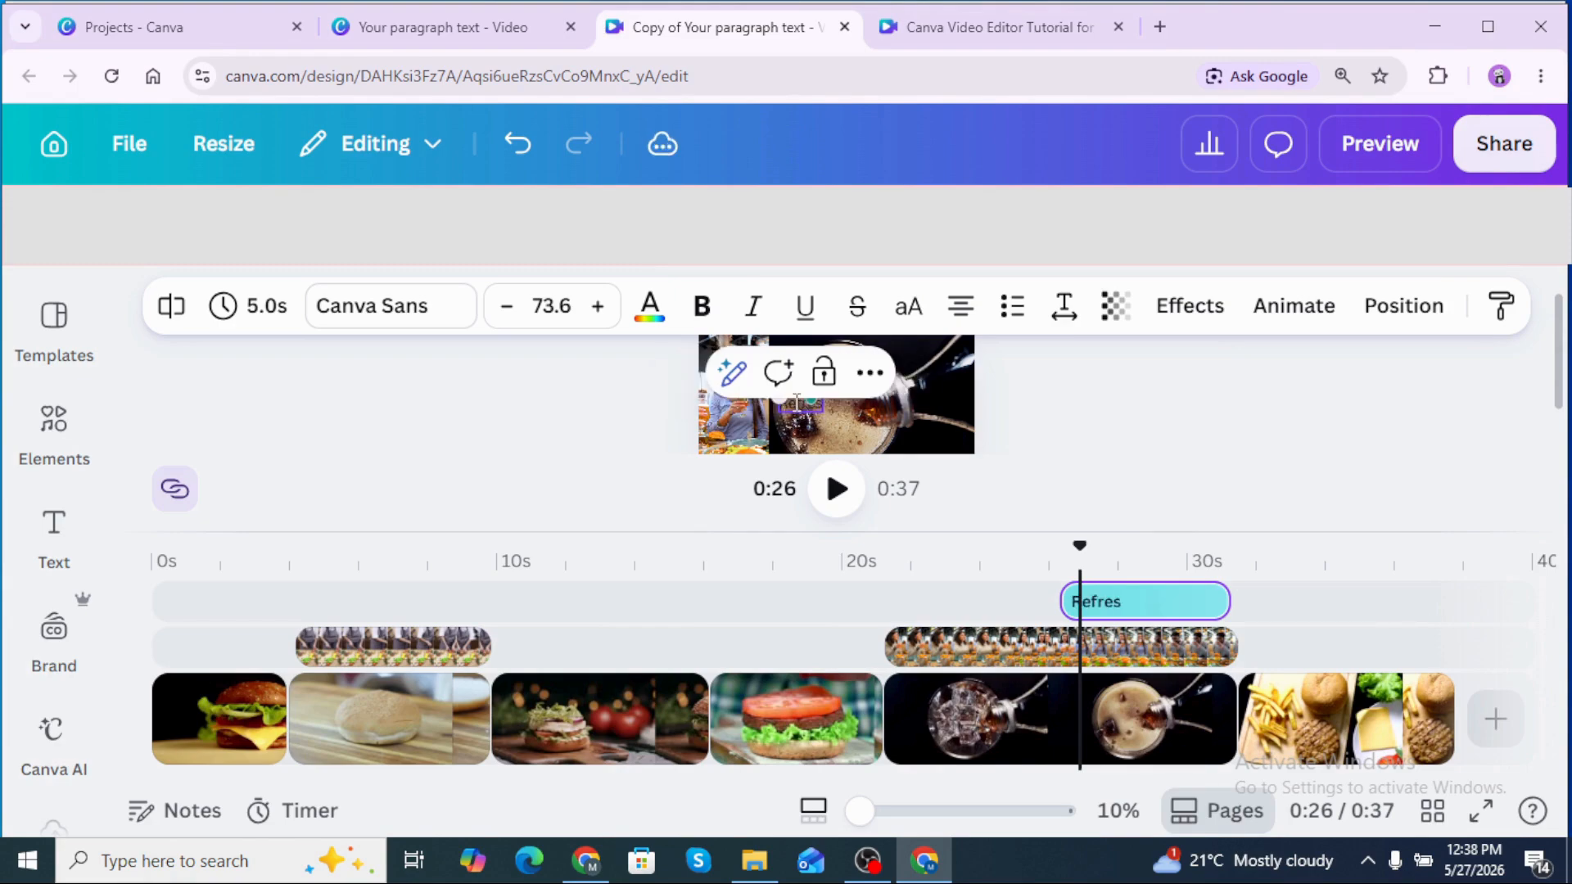
pyautogui.click(1083, 407)
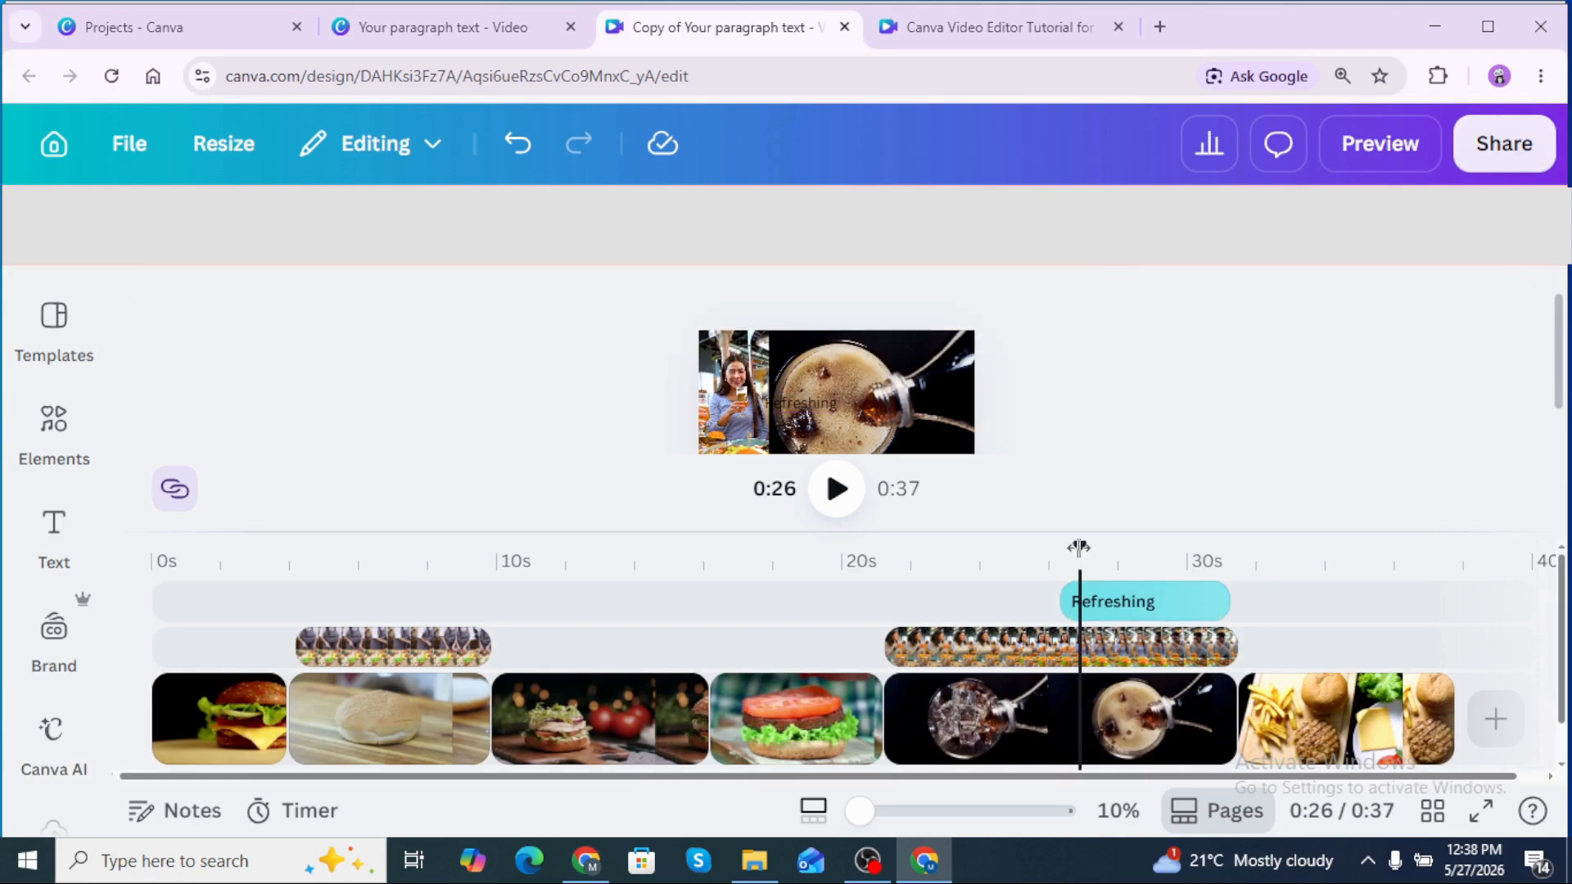
pyautogui.moveTo(1079, 547); pyautogui.dragTo(1065, 547)
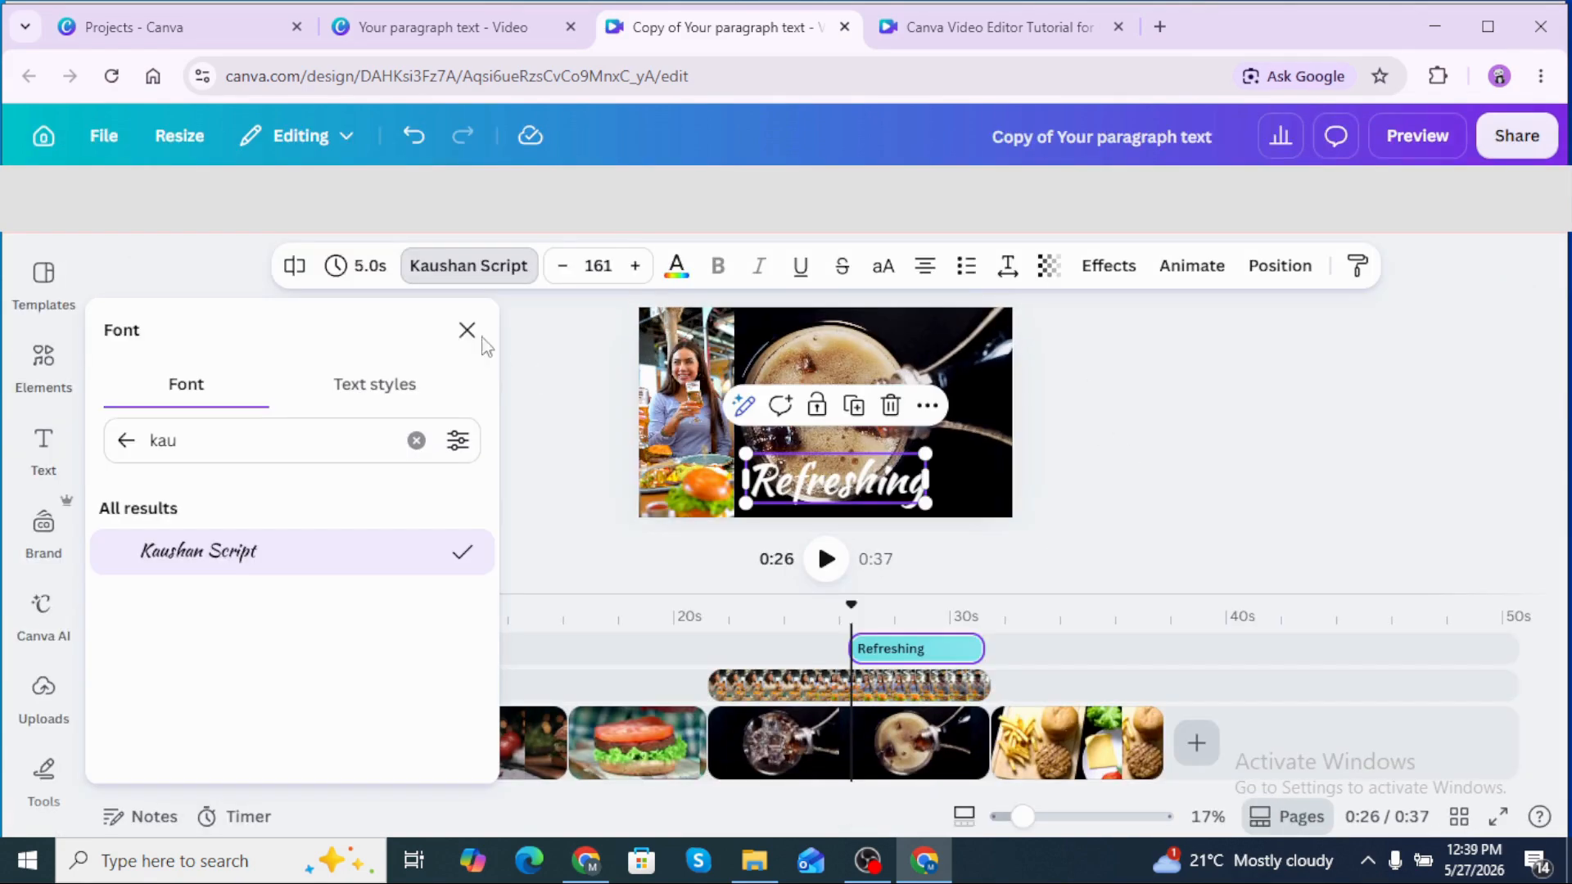
# Apply the Typewriter animation to the Kaushan Script "Refreshing" text.
pyautogui.click(466, 331)
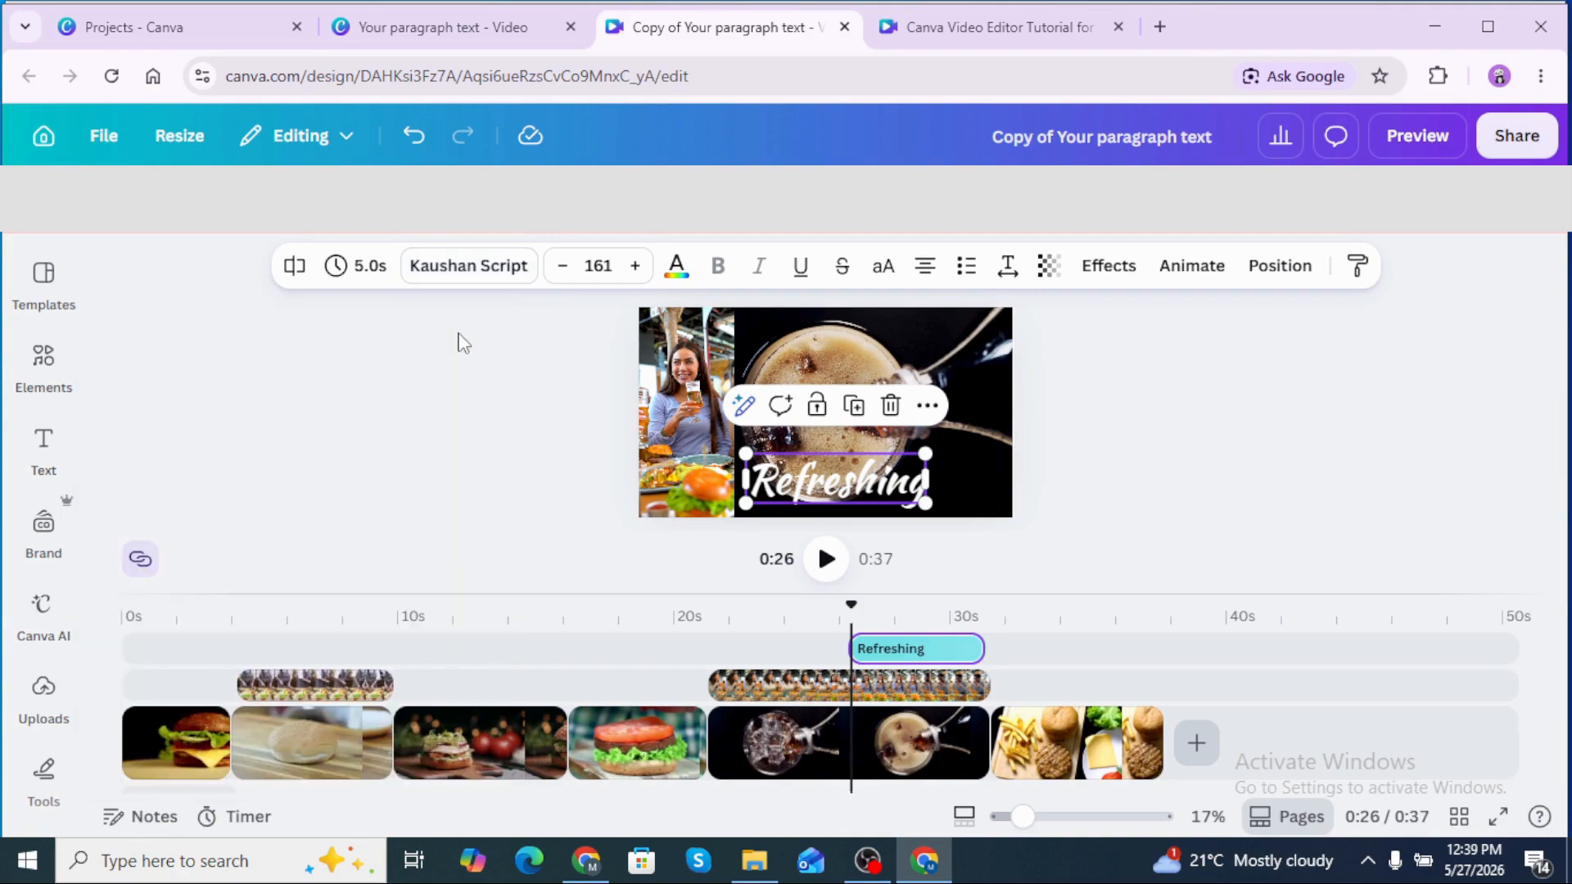
pyautogui.click(1189, 267)
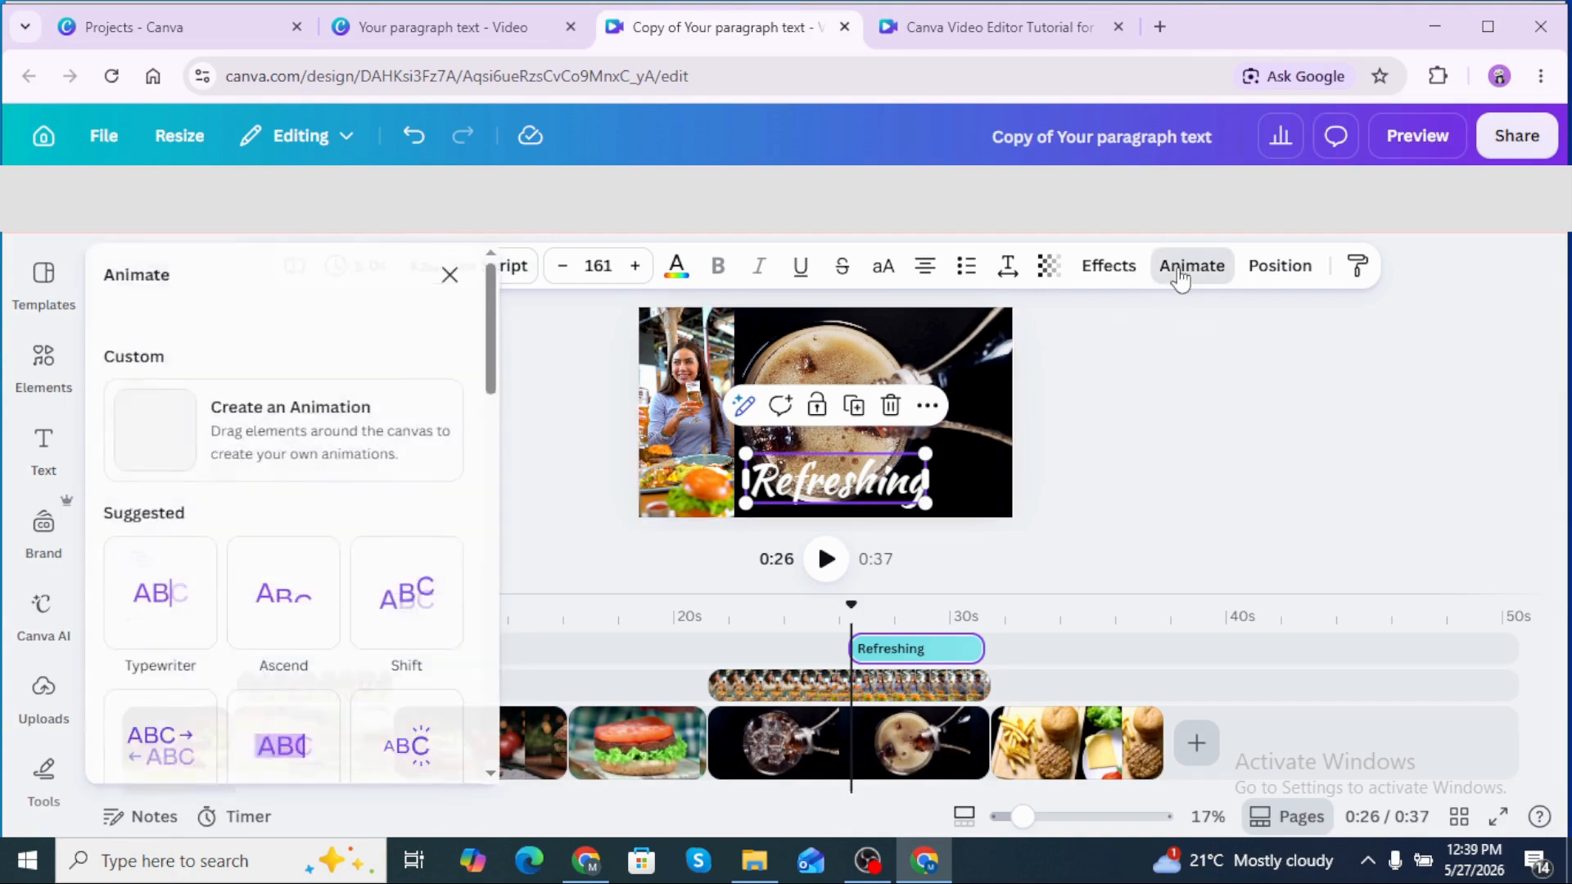
pyautogui.click(159, 647)
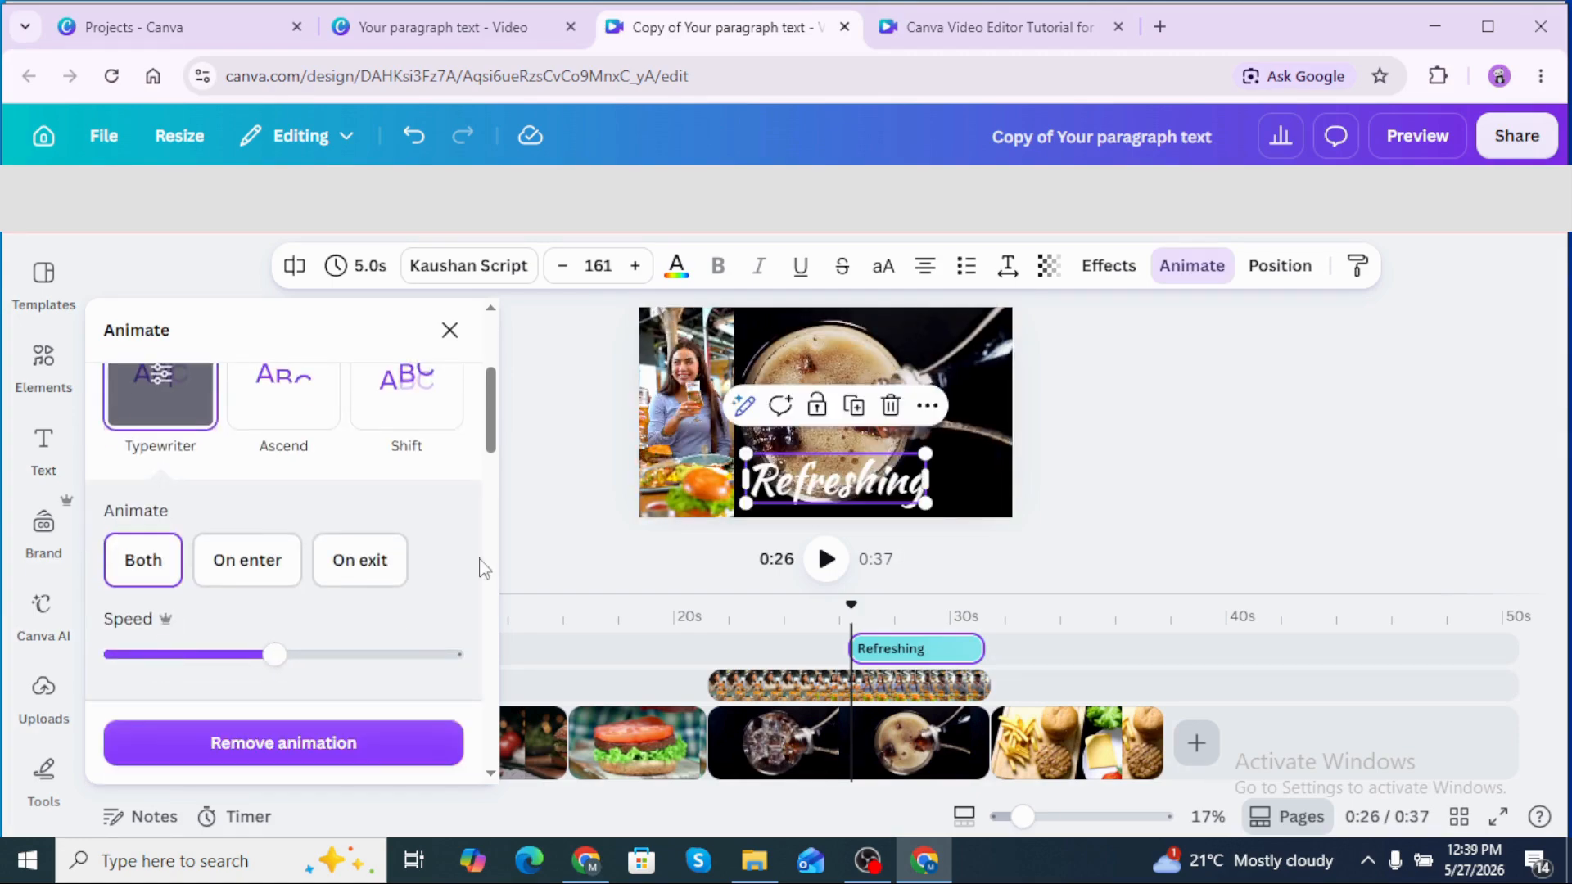
pyautogui.click(452, 332)
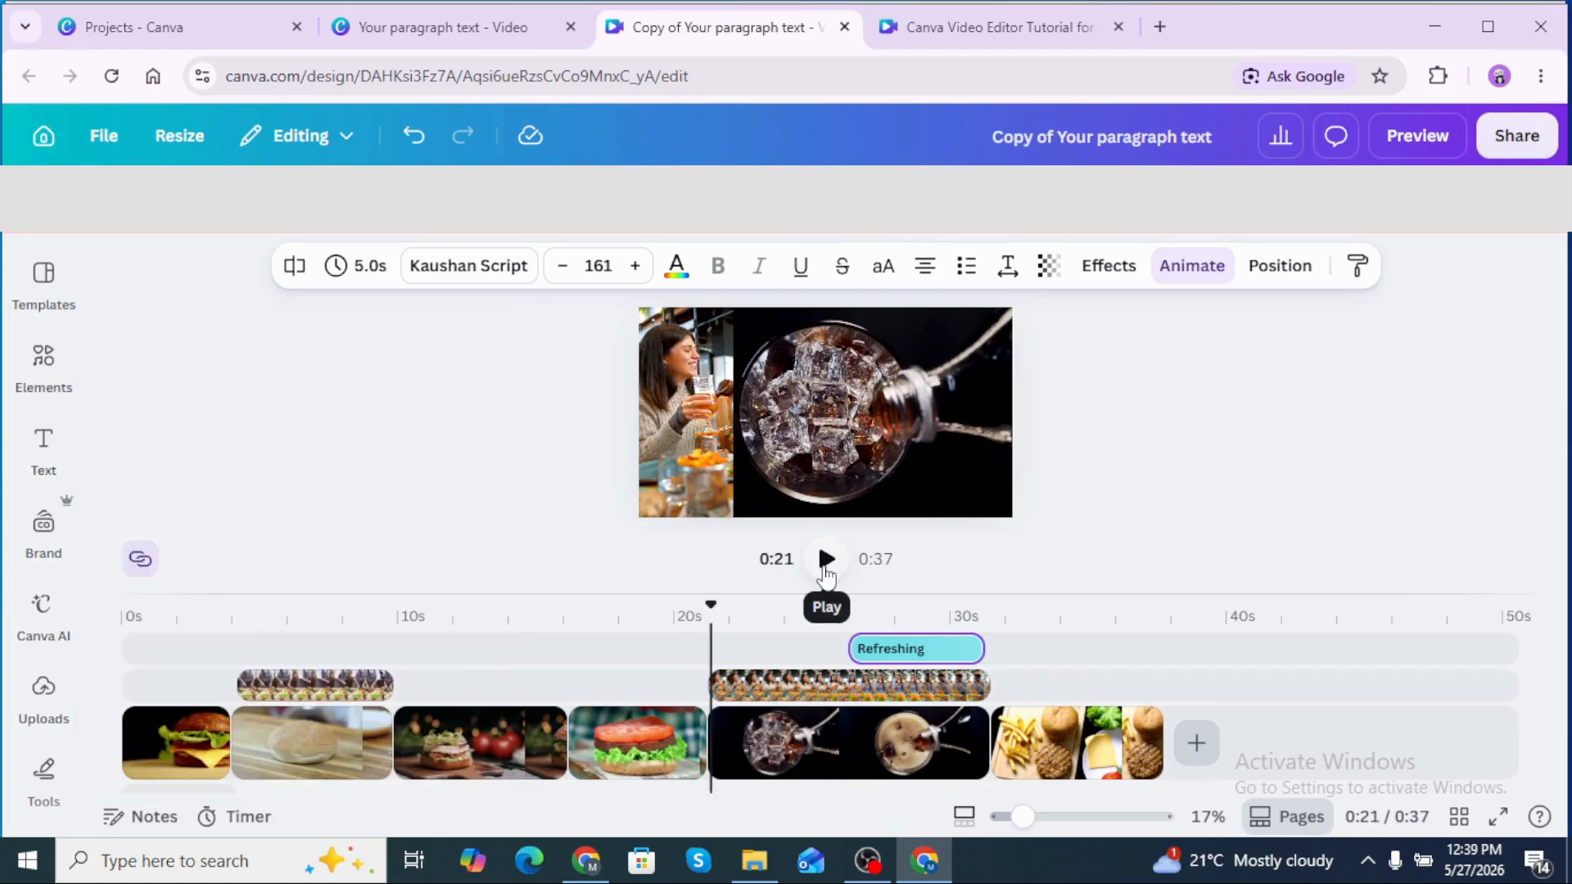
# Play back the video from 0:21 through the cola clip to check the "Refreshing" text animation.
pyautogui.click(826, 559)
pyautogui.click(826, 559)
pyautogui.click(826, 559)
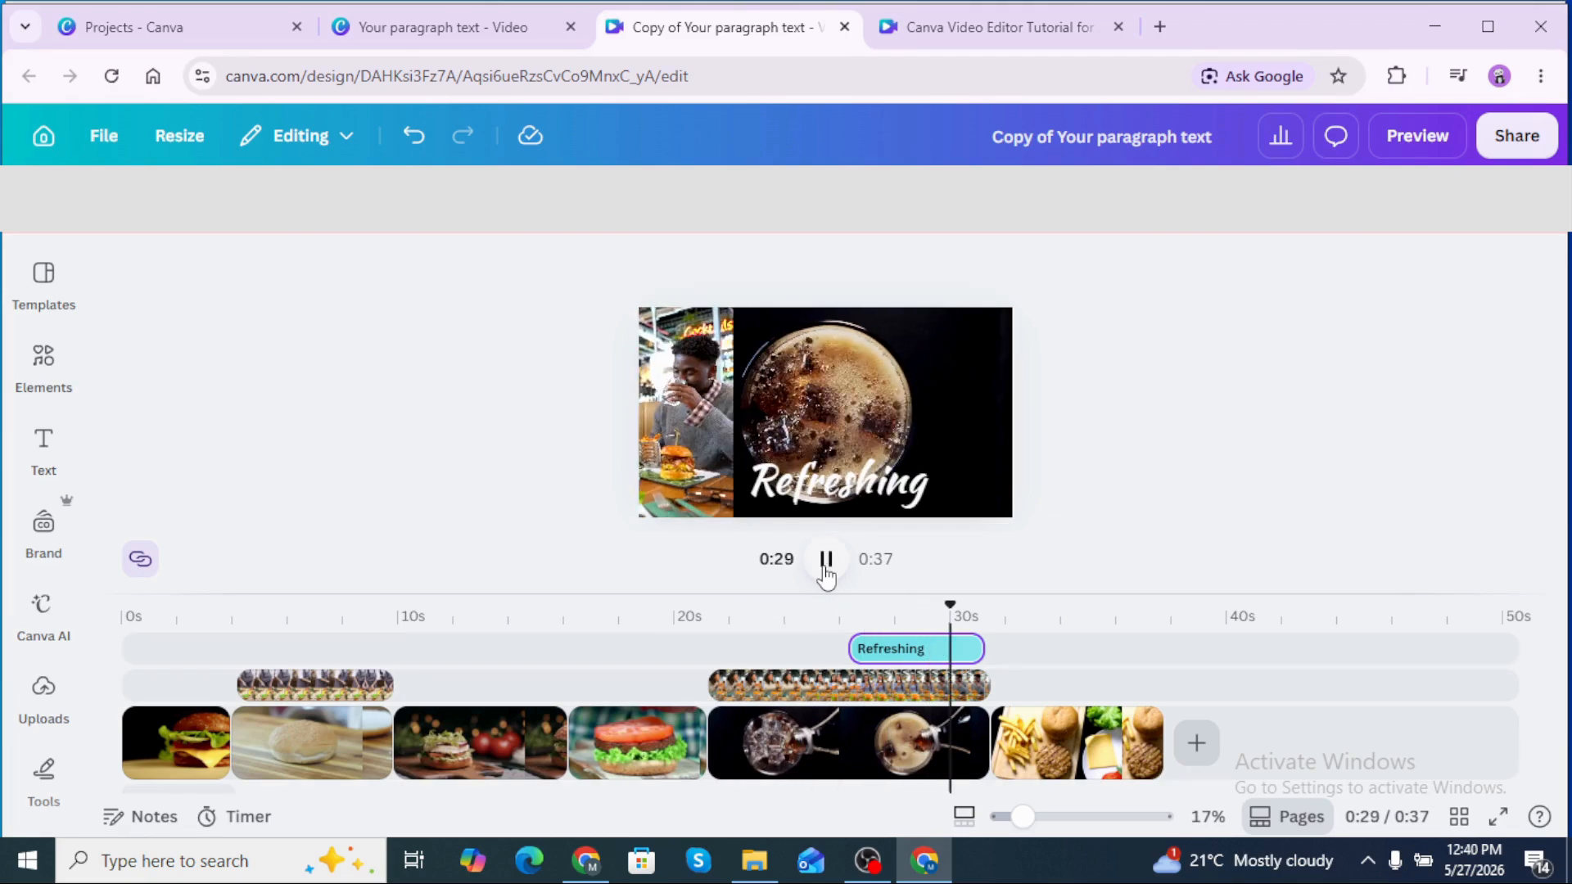
pyautogui.click(828, 574)
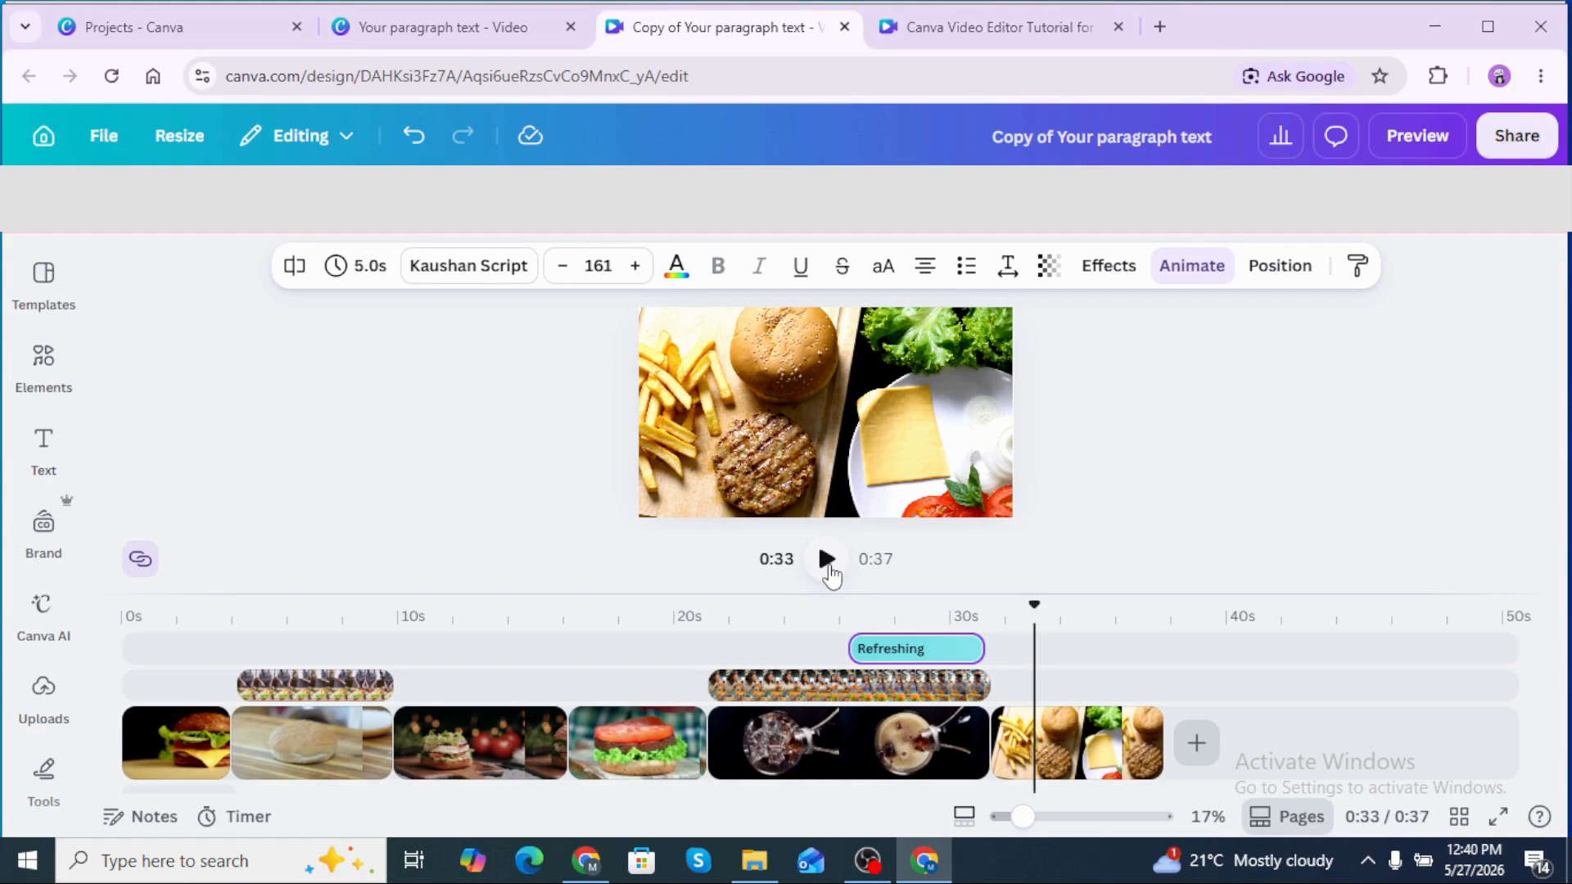
# Shorten the "Refreshing" text clip so its end lines up with the end of the cola clip.
pyautogui.moveTo(1034, 607); pyautogui.dragTo(1061, 610)
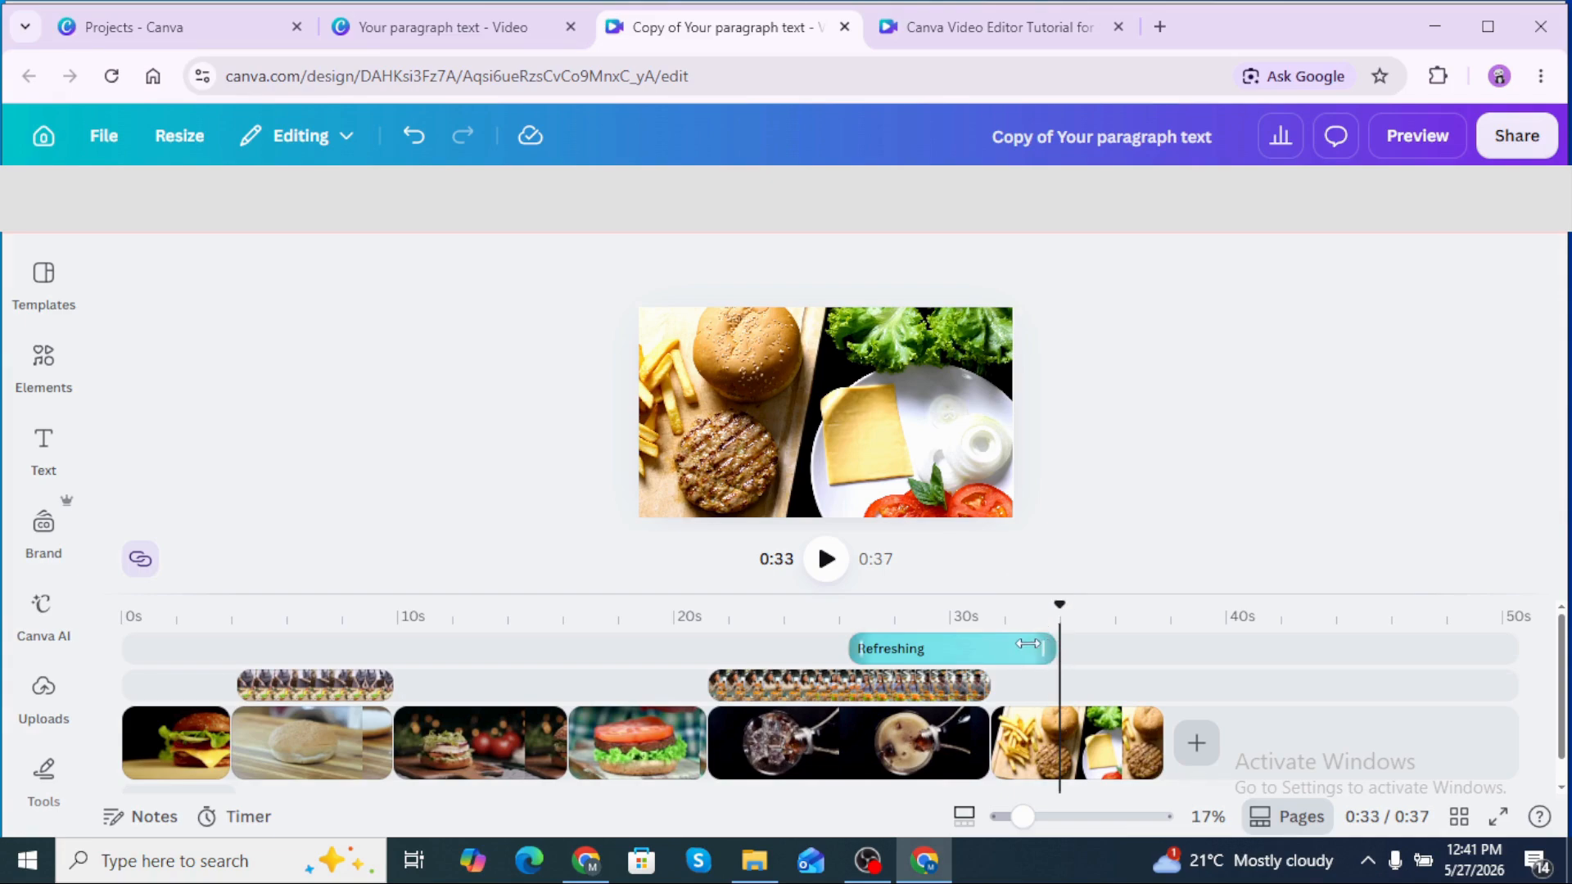
pyautogui.moveTo(1016, 645); pyautogui.dragTo(991, 651)
pyautogui.click(1131, 527)
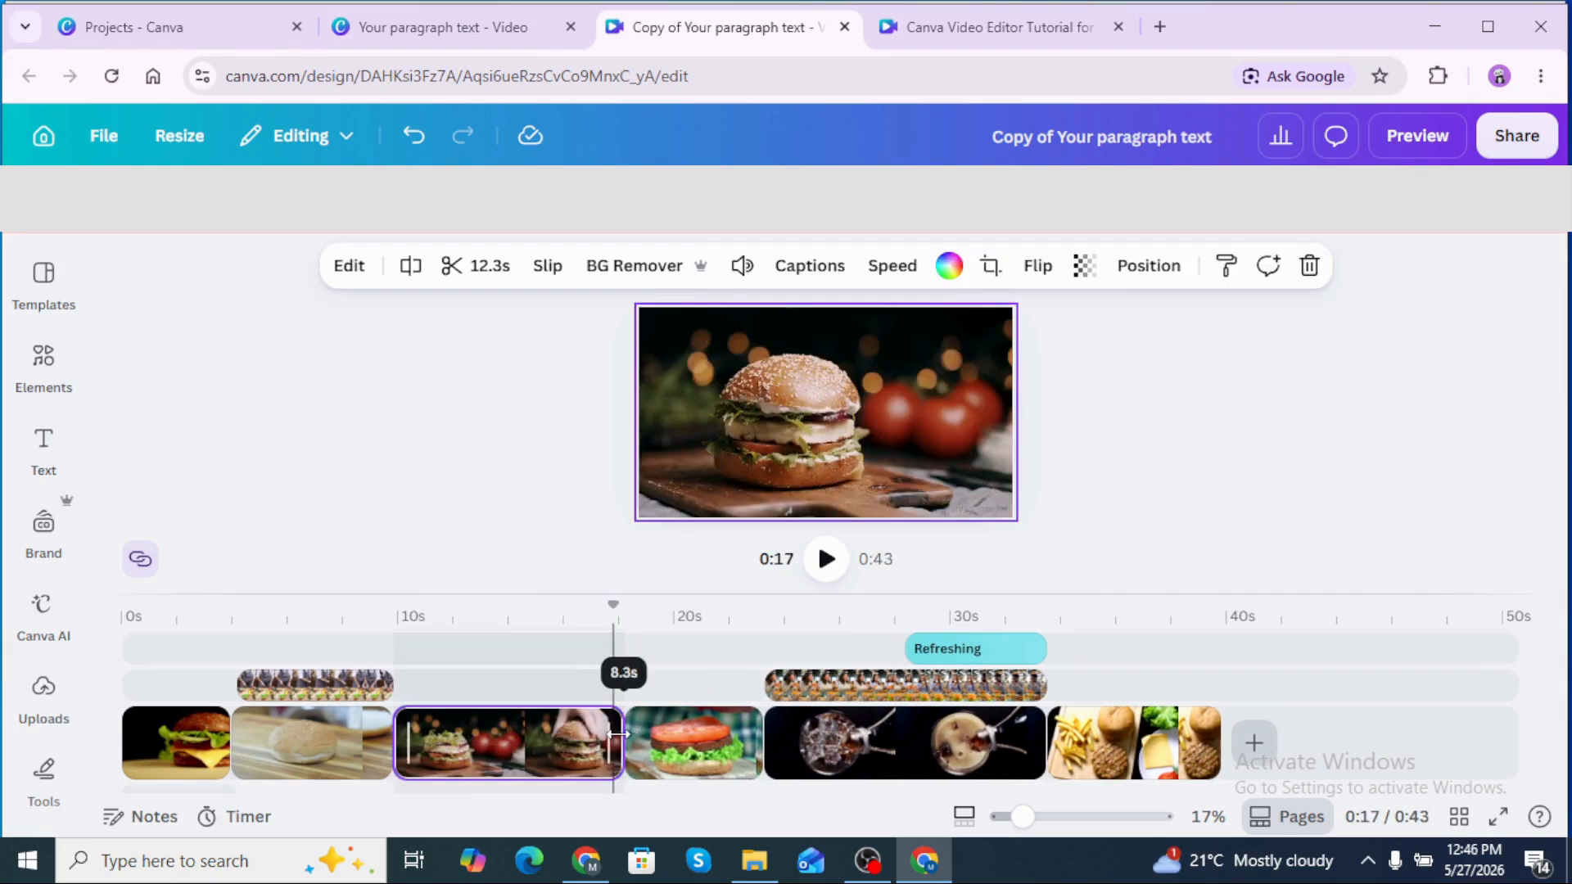
# Trim the end of the burger-with-tomatoes clip back to the playhead at 0:17.
pyautogui.moveTo(618, 733)
pyautogui.mouseDown()
pyautogui.moveTo(741, 741)
pyautogui.moveTo(614, 740)
pyautogui.mouseUp()
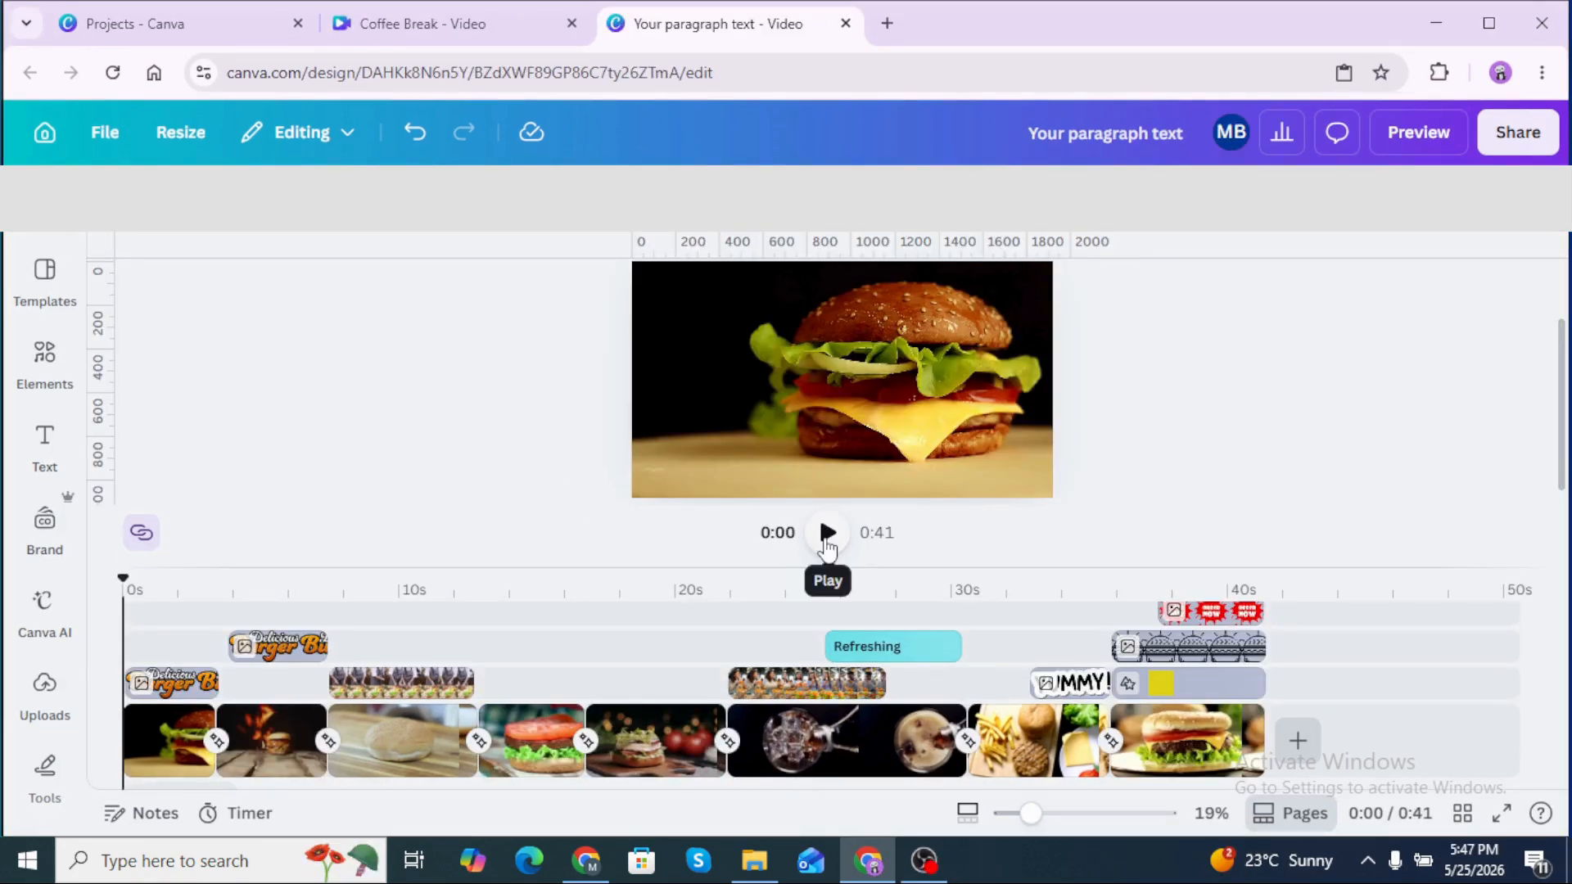
# Play the burger promo video from the start.
pyautogui.click(827, 534)
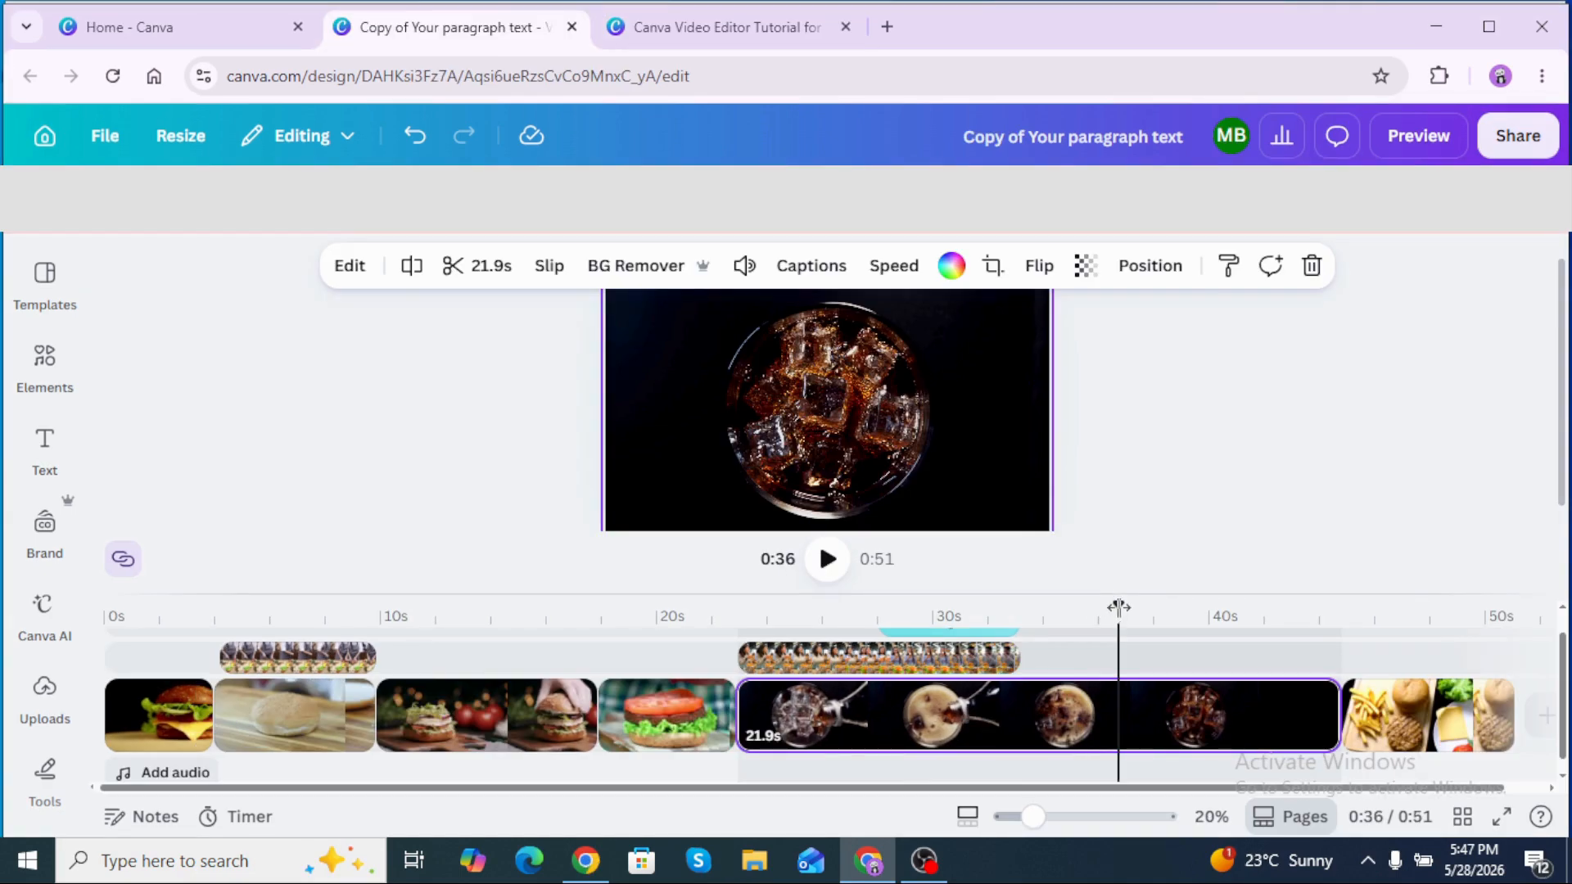
# Split the cola clip at 0:34 and adjust the edge where its two parts meet.
pyautogui.moveTo(1118, 606); pyautogui.dragTo(1056, 614)
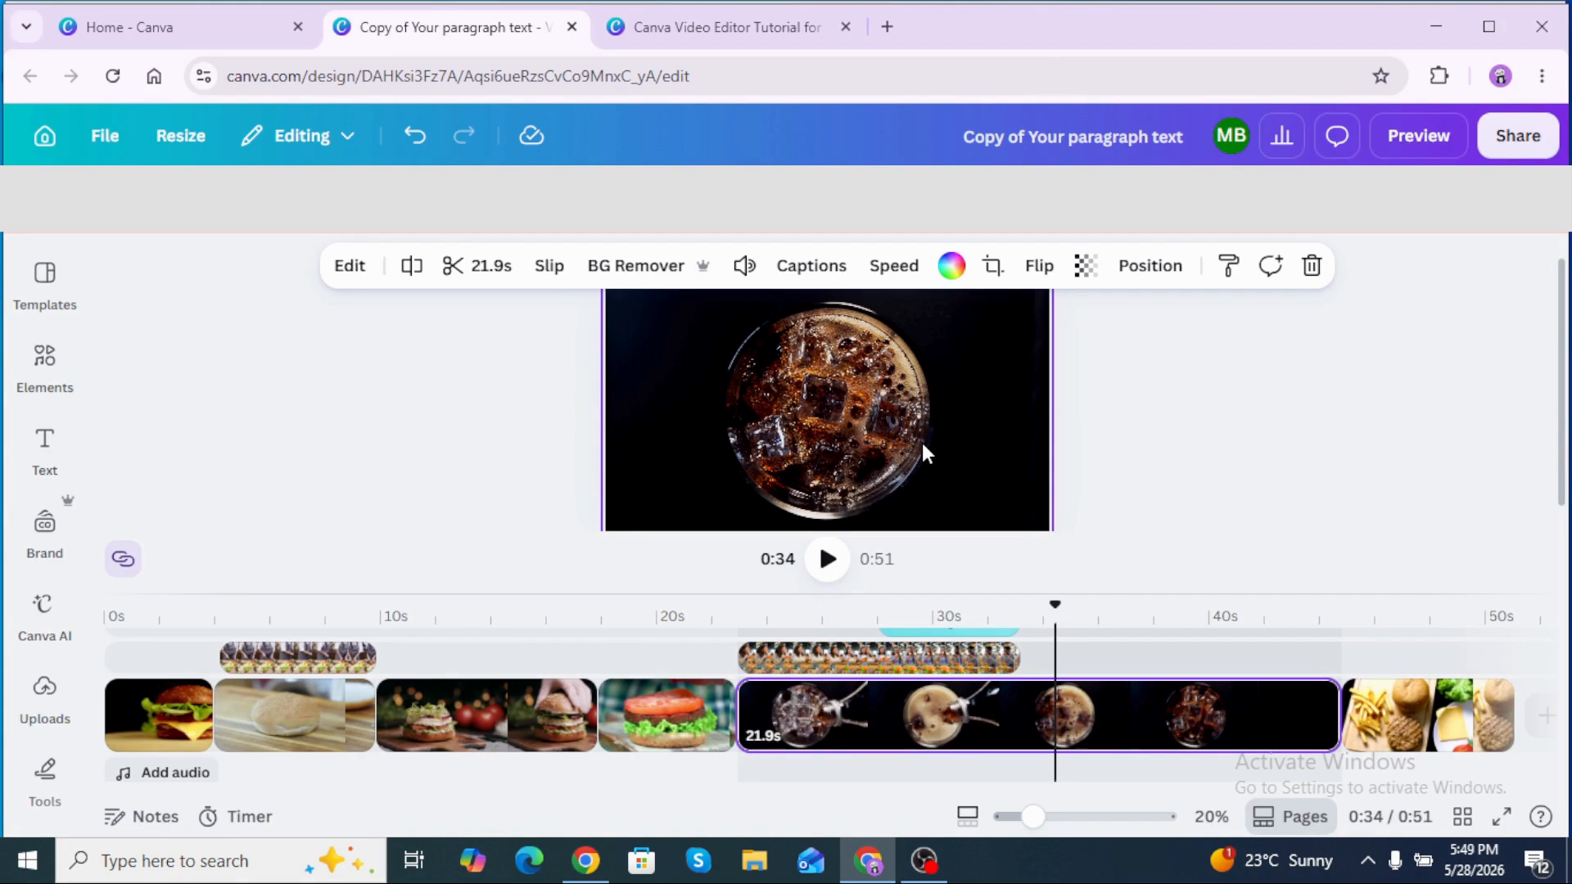
pyautogui.press('s')
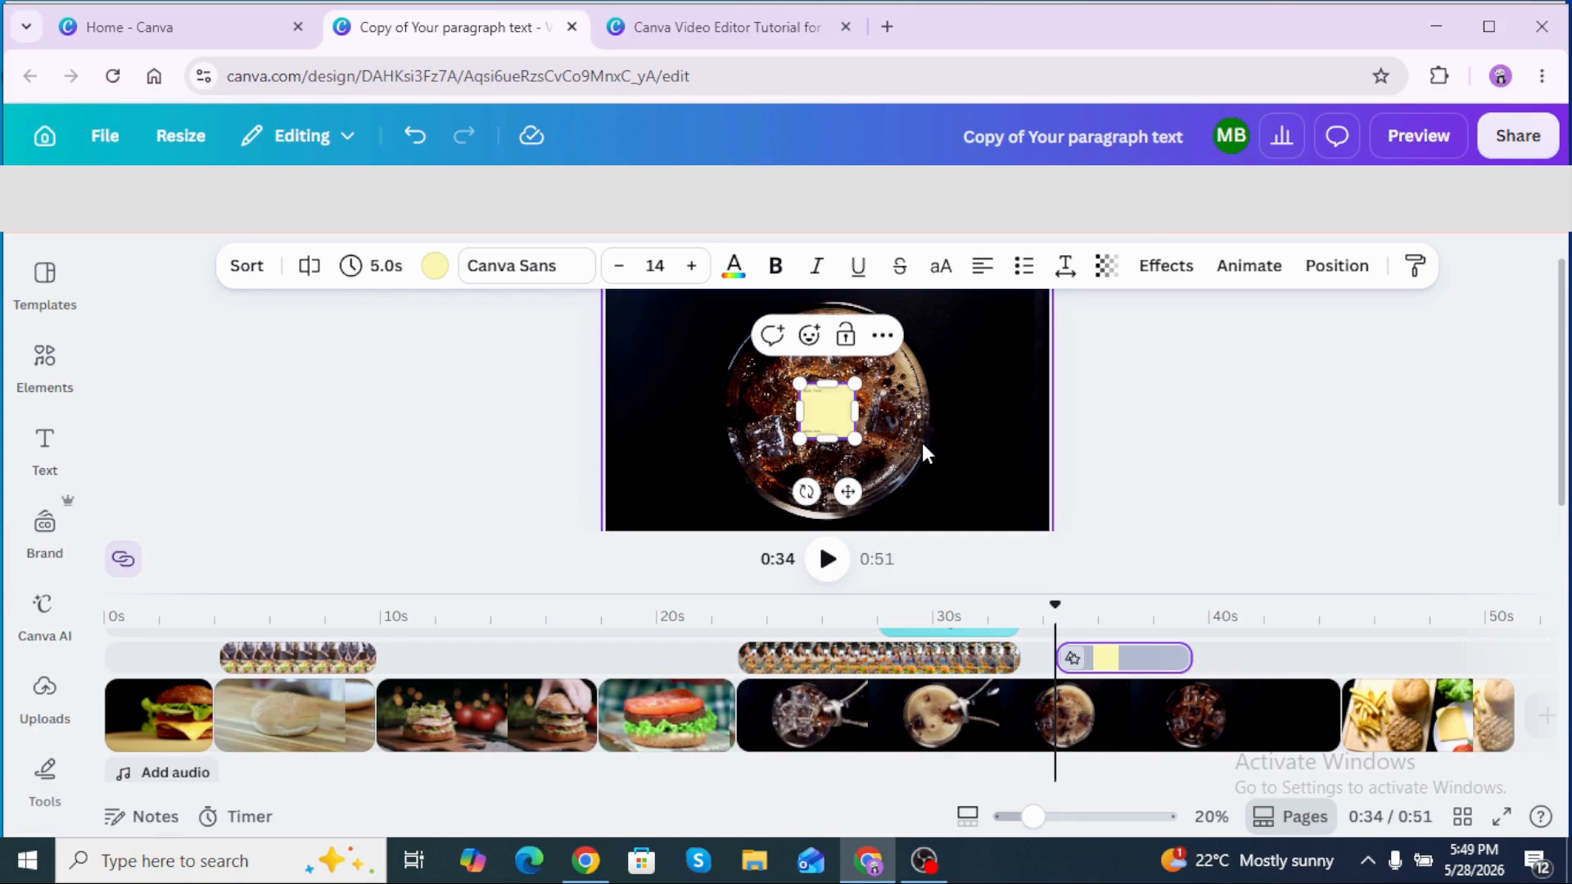
pyautogui.hotkey('ctrl', 'z')
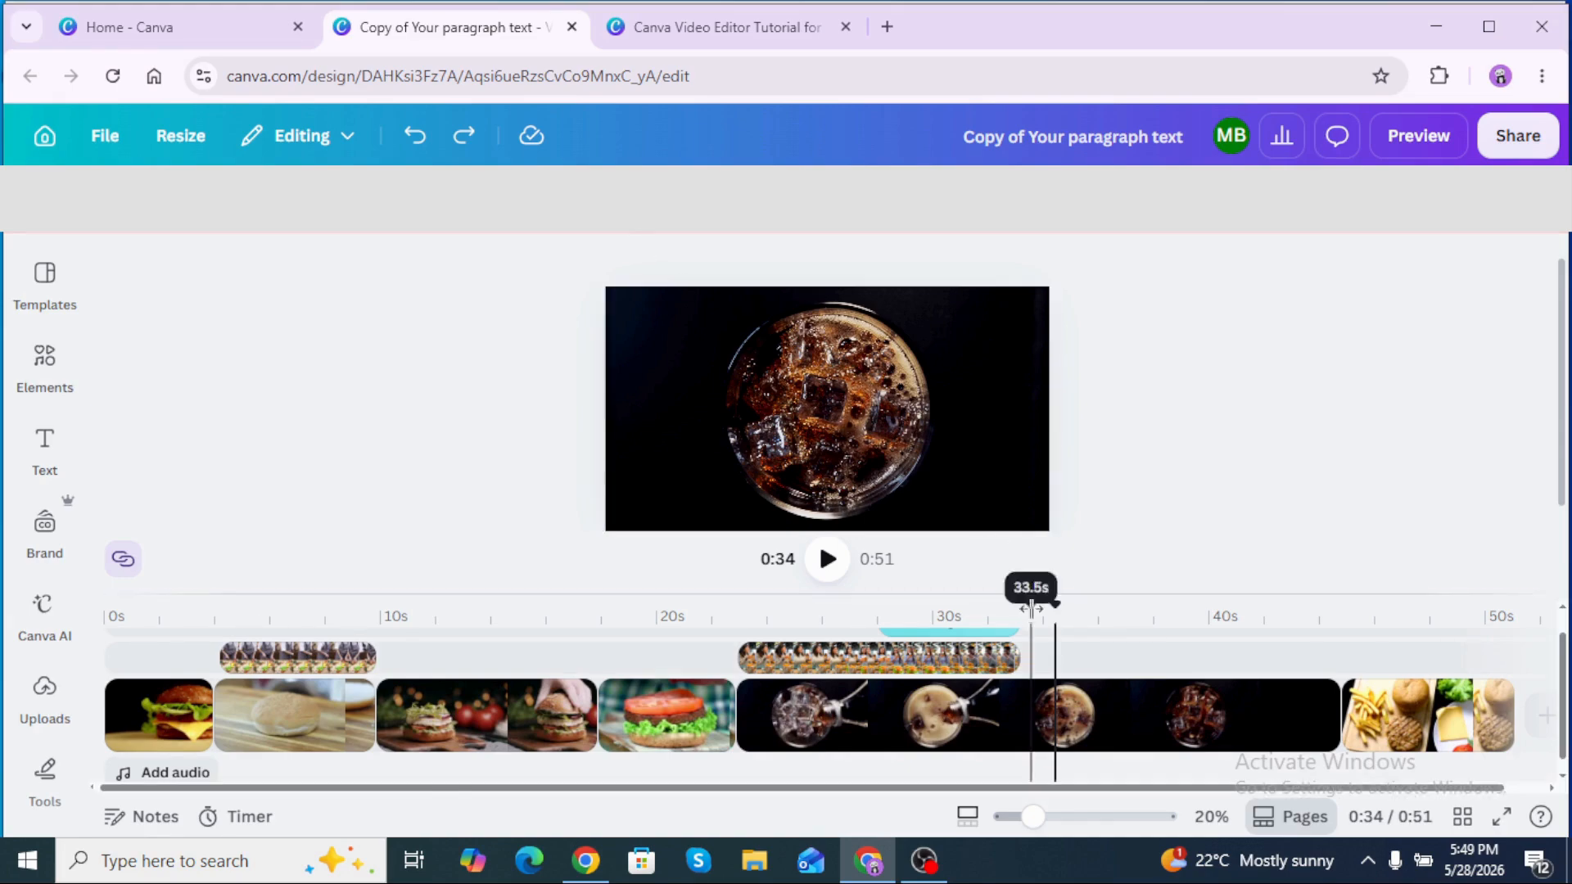
pyautogui.click(1056, 725)
pyautogui.press('s')
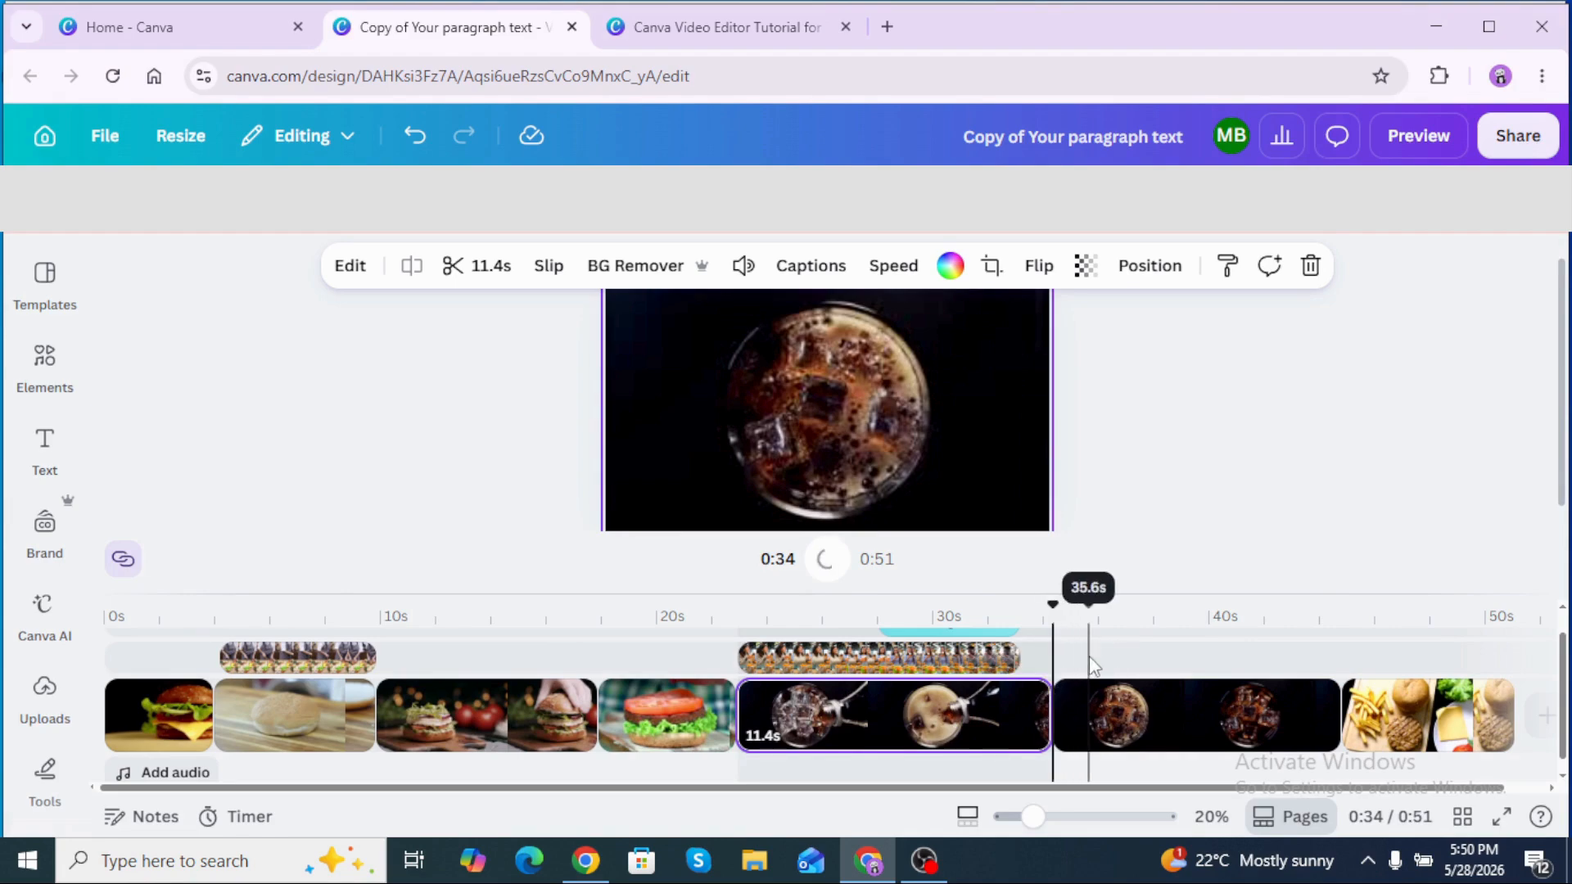
pyautogui.moveTo(1052, 714); pyautogui.dragTo(1127, 715)
pyautogui.rightClick(1210, 715)
pyautogui.click(1280, 301)
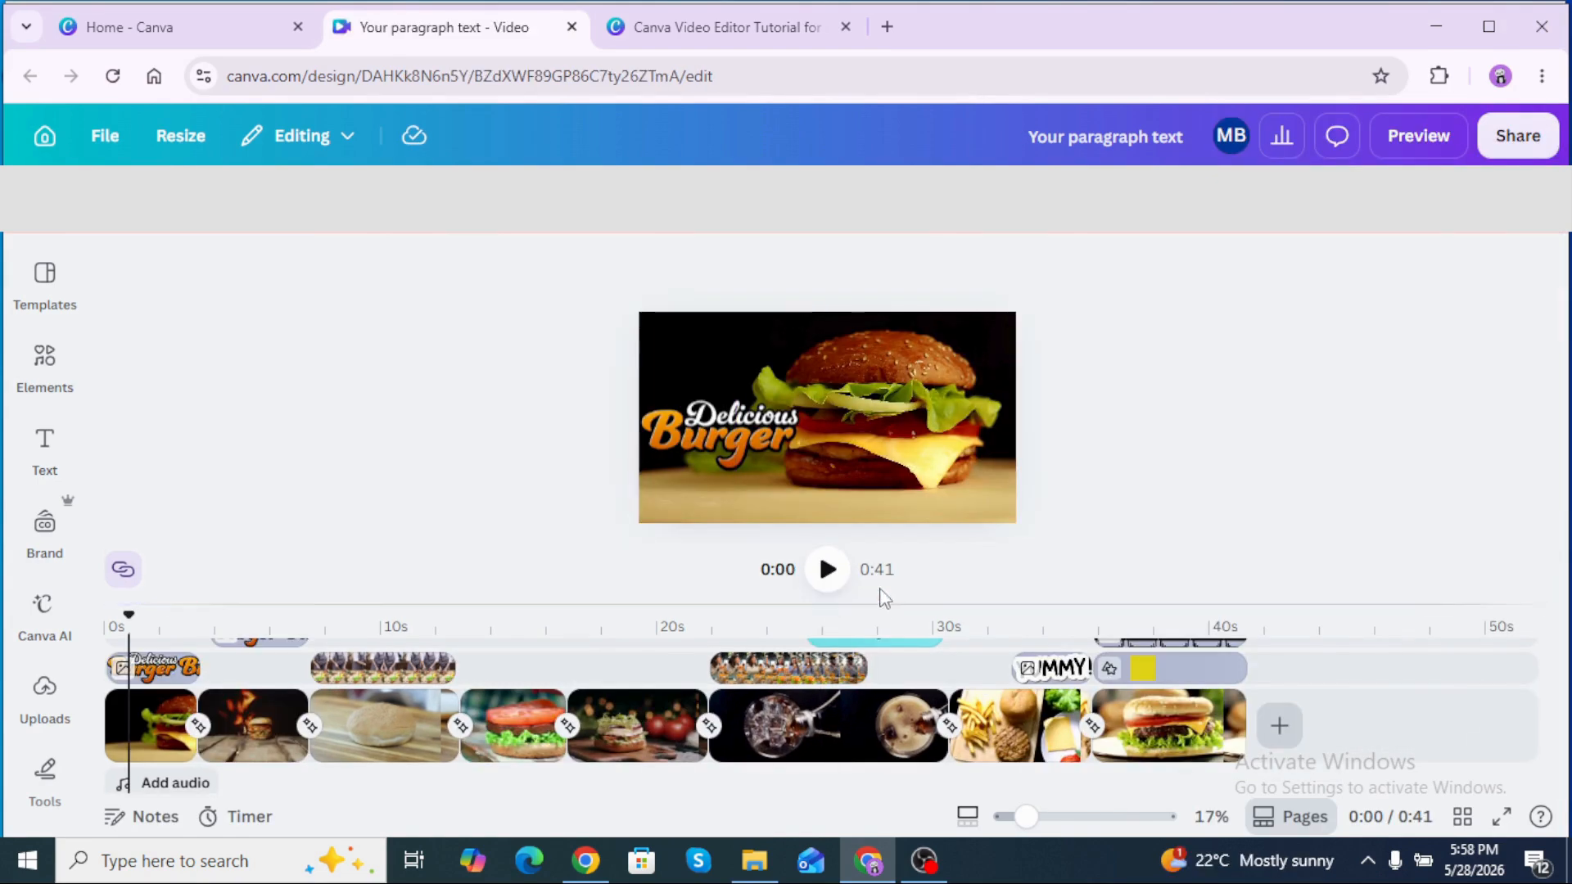
# Locate the "Refreshing" text in the design's layer list and jump to its place on the timeline.
pyautogui.moveTo(877, 604); pyautogui.dragTo(881, 646)
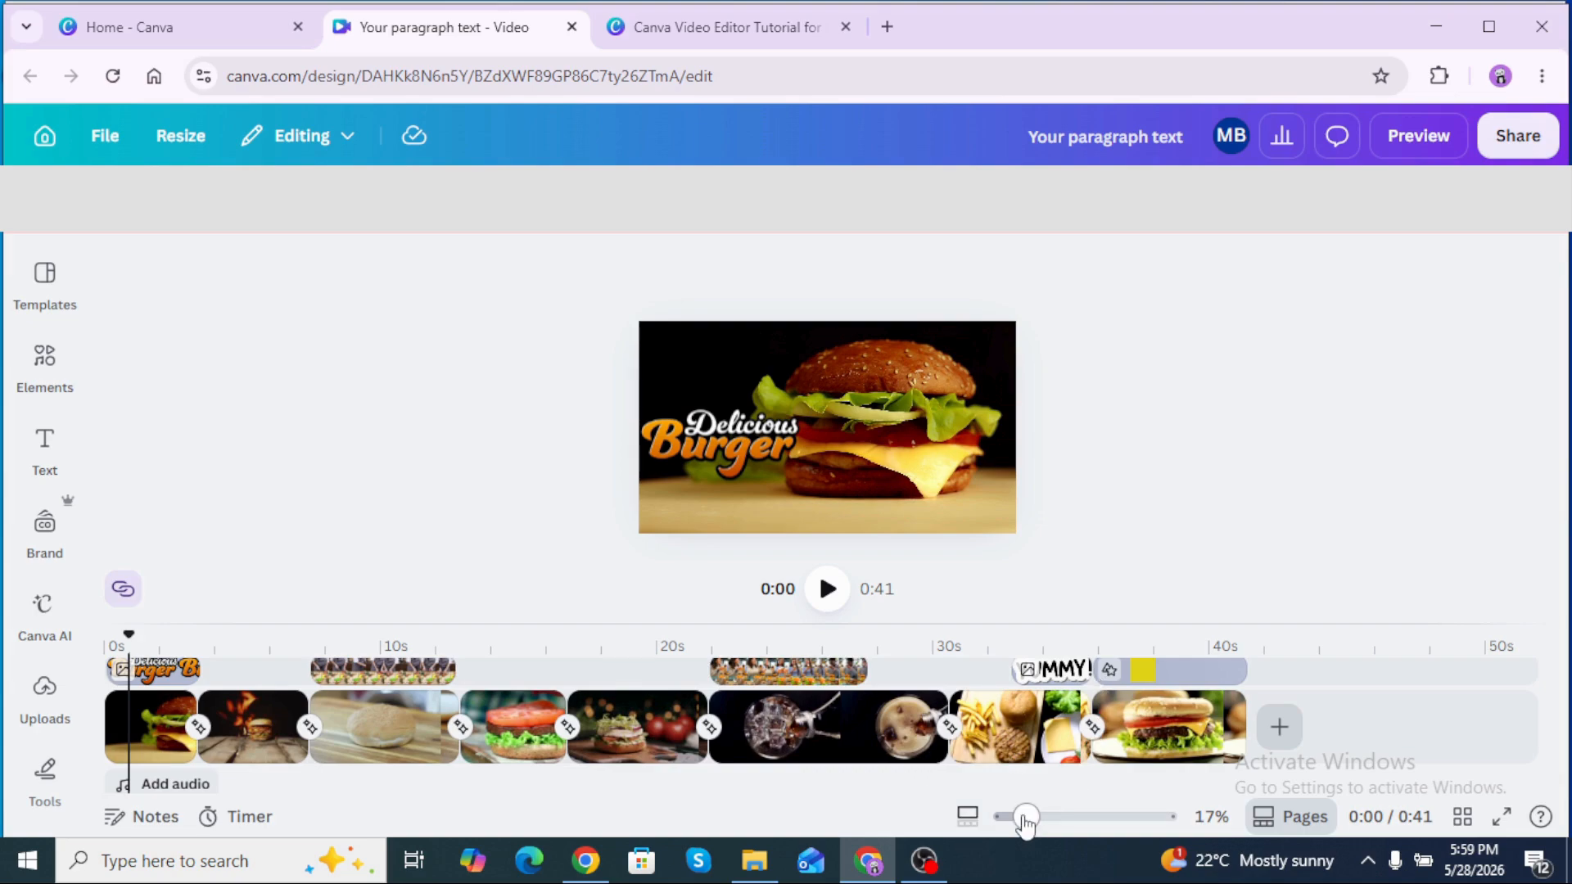
pyautogui.moveTo(1026, 823)
pyautogui.mouseDown()
pyautogui.moveTo(1057, 816)
pyautogui.moveTo(1036, 816)
pyautogui.mouseUp()
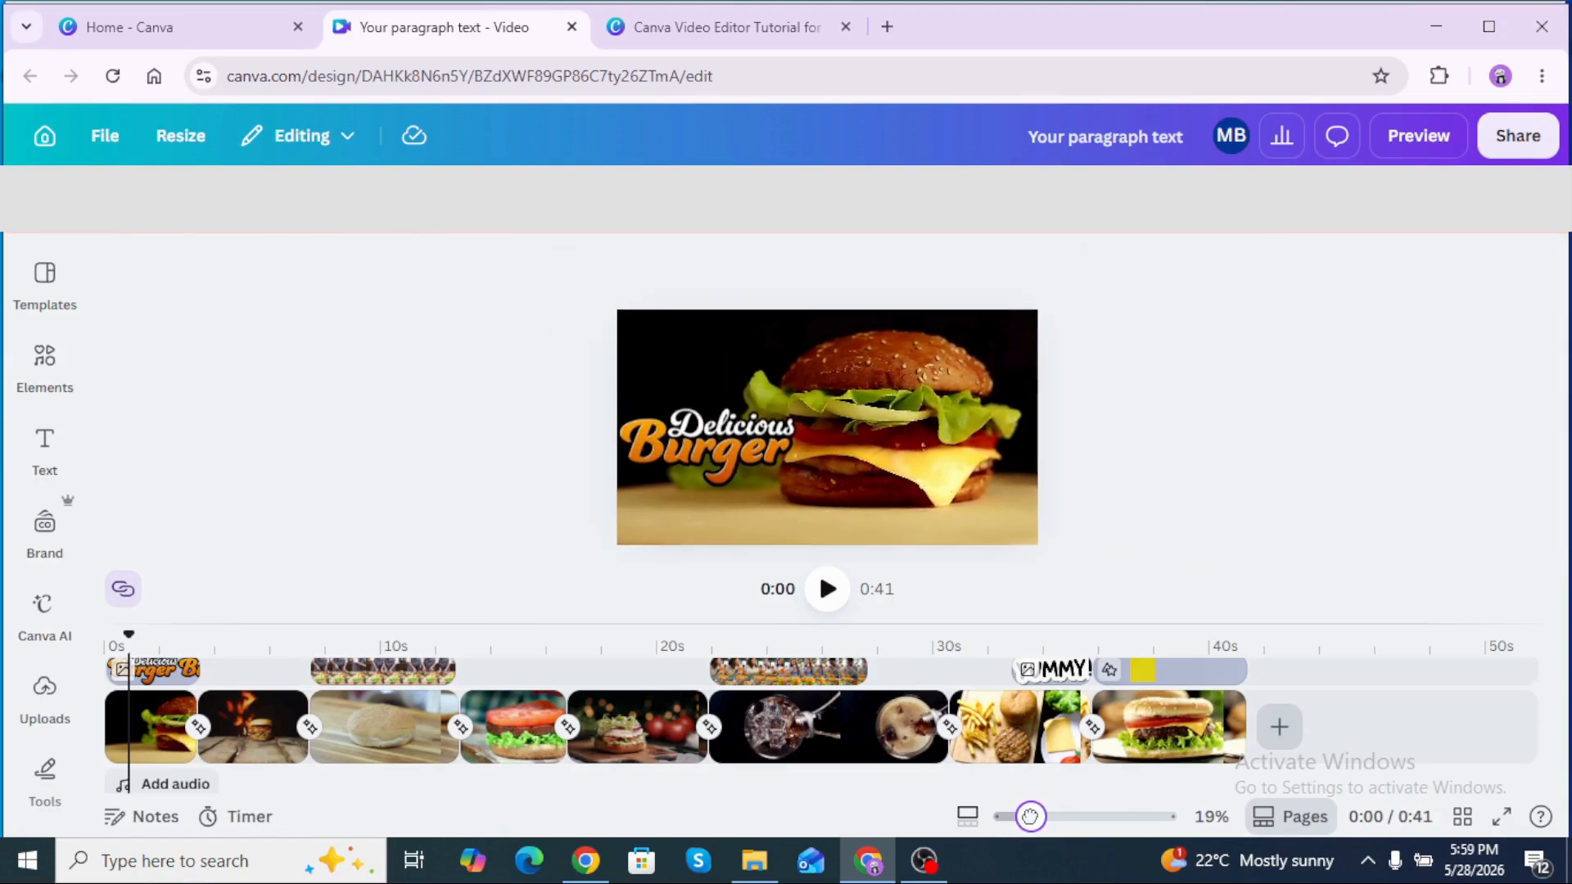
pyautogui.click(1033, 322)
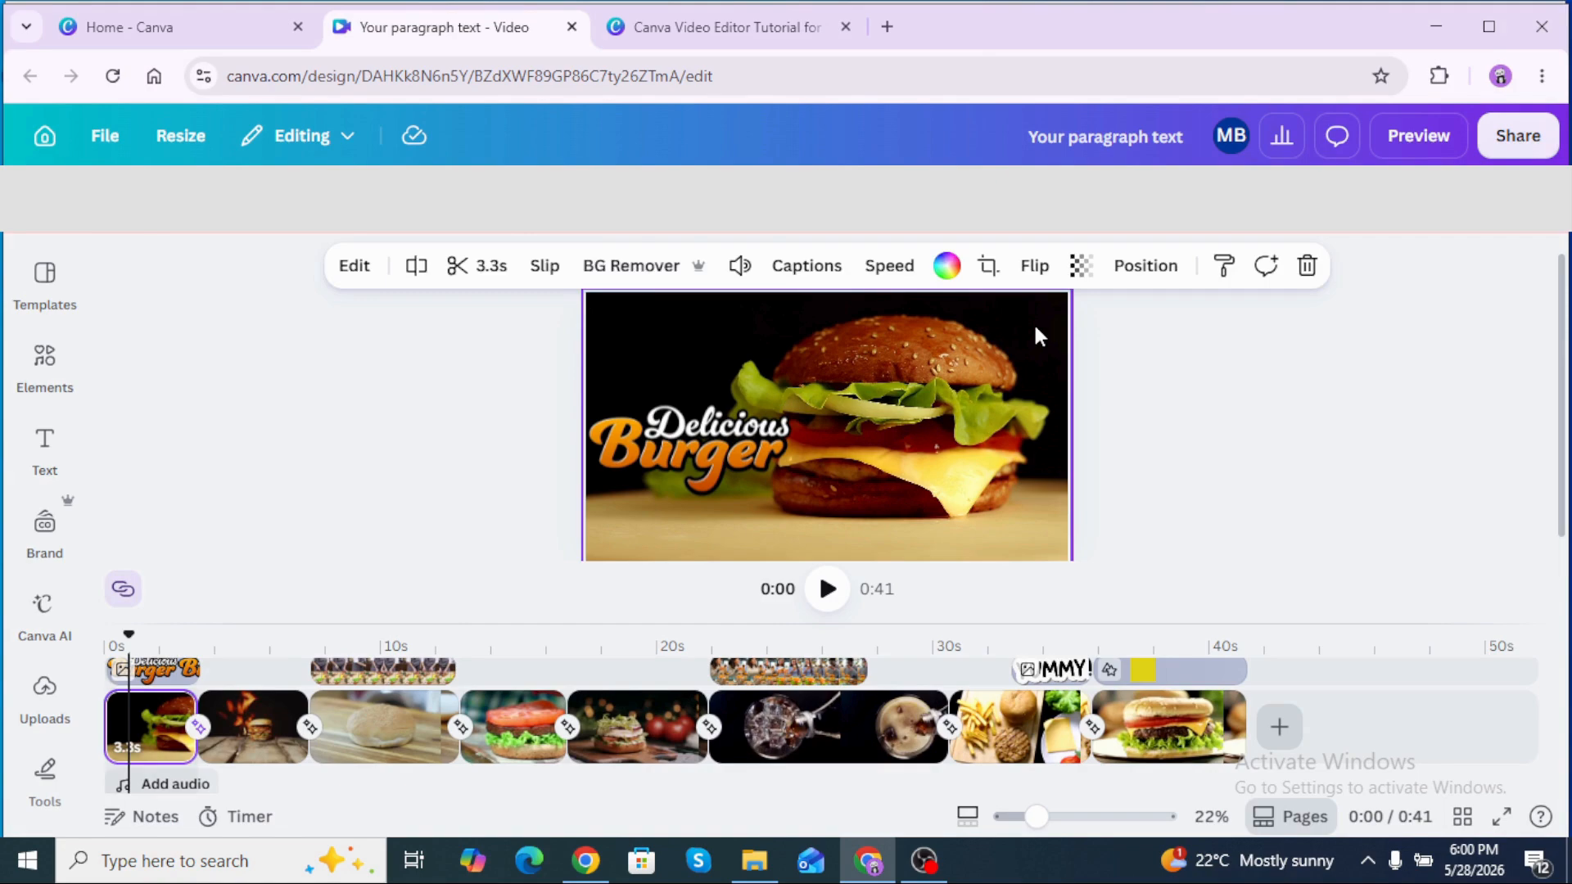
pyautogui.click(1145, 265)
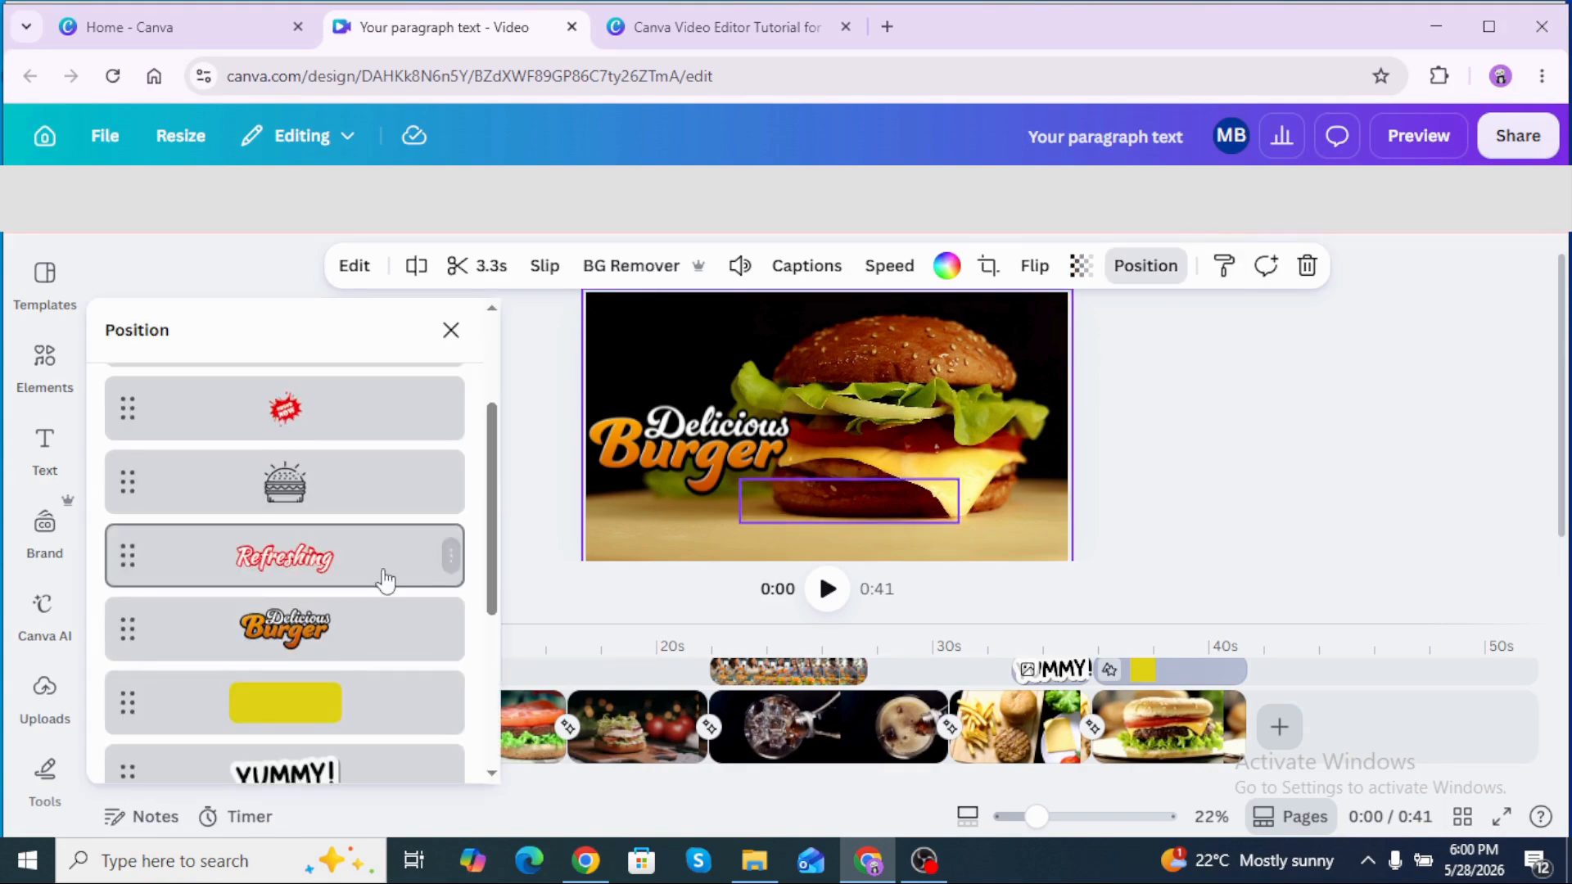
pyautogui.click(336, 563)
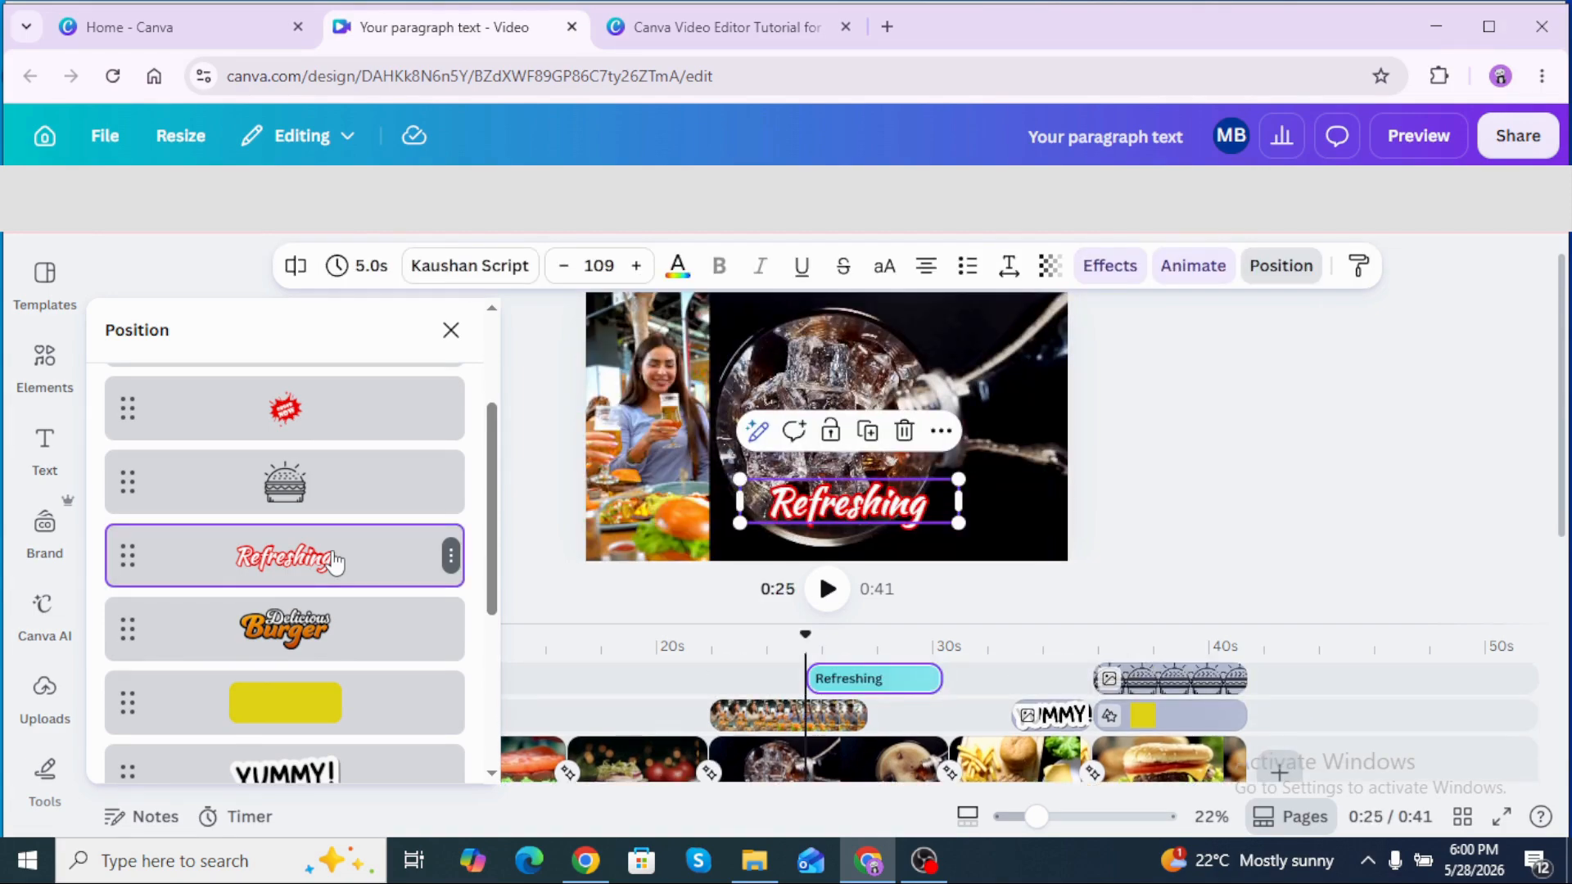
pyautogui.click(1298, 429)
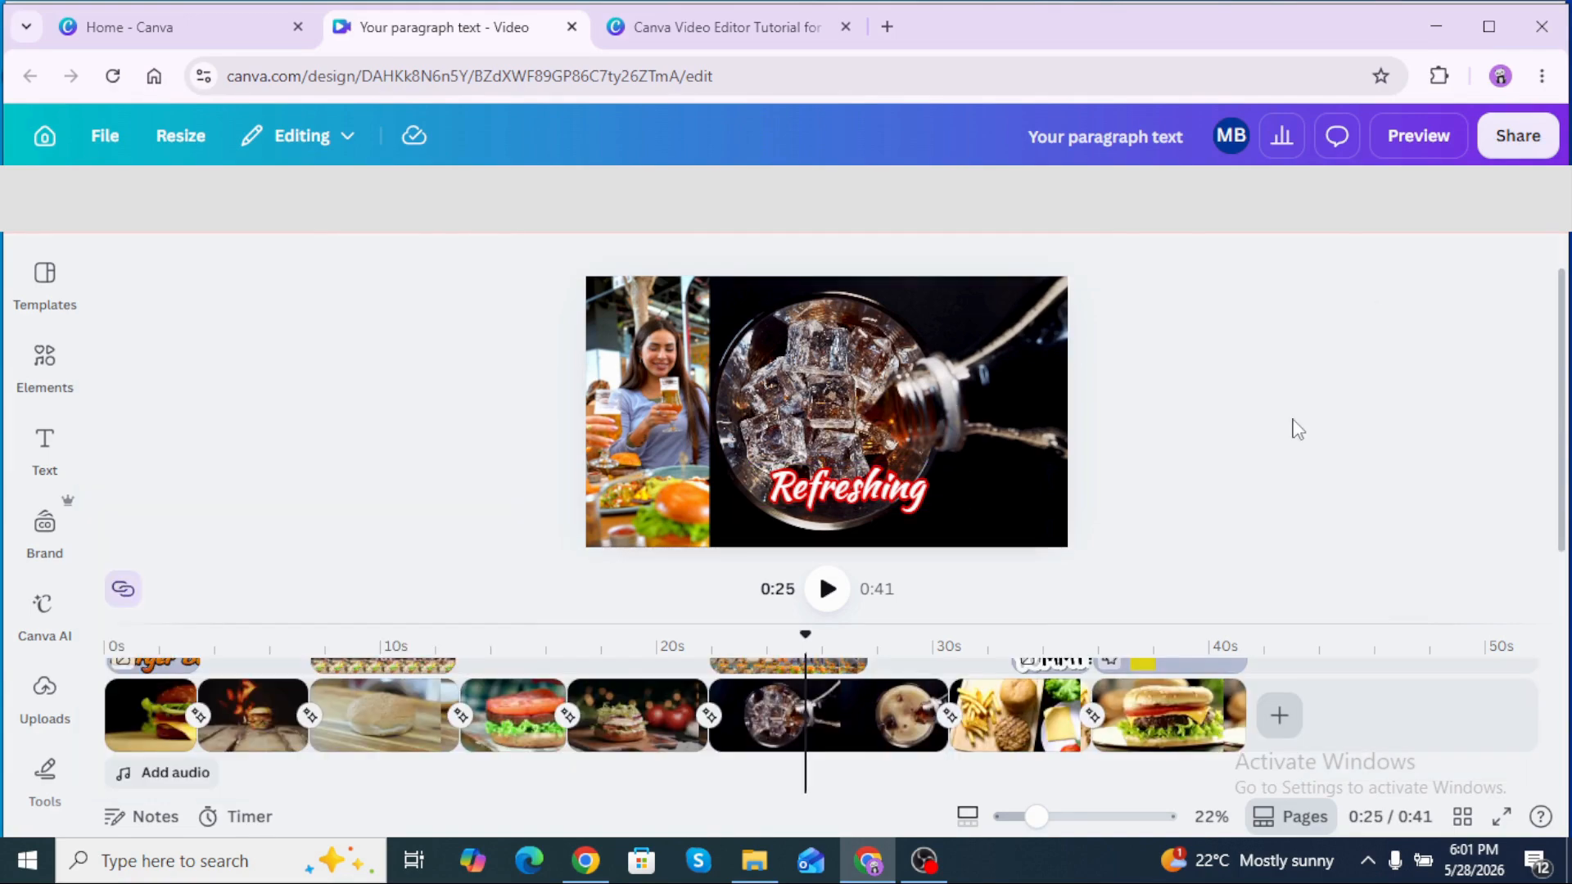
# Add the uploaded "Canva editor video Voice 5" audio to the burger video.
pyautogui.click(156, 774)
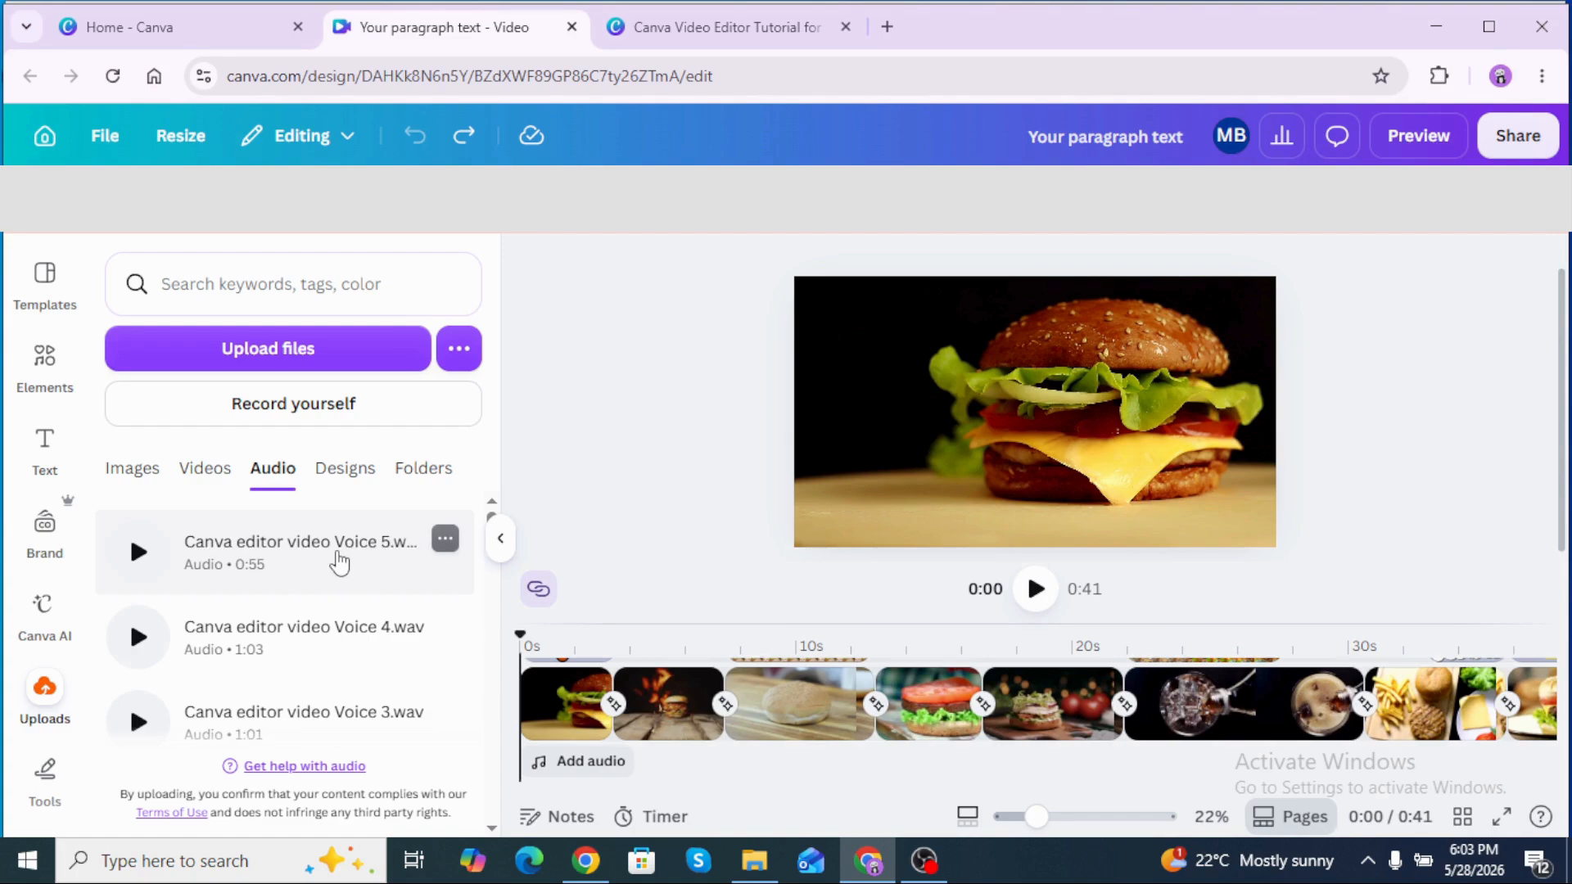
pyautogui.click(321, 563)
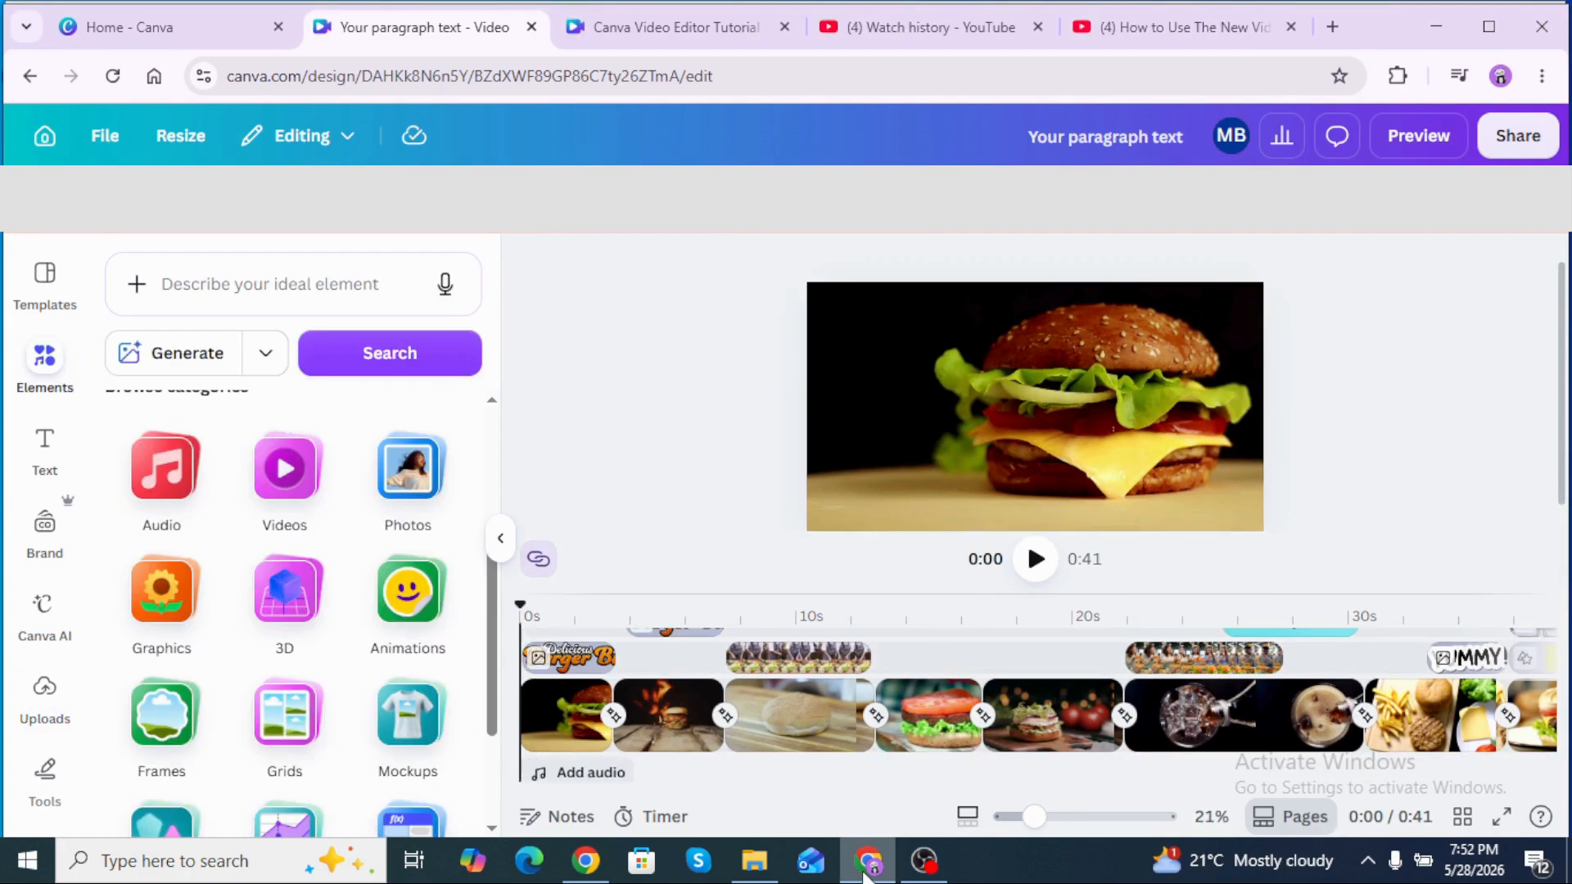
# Start recording a voiceover at the beginning of the burger video and pause the recording.
pyautogui.click(157, 482)
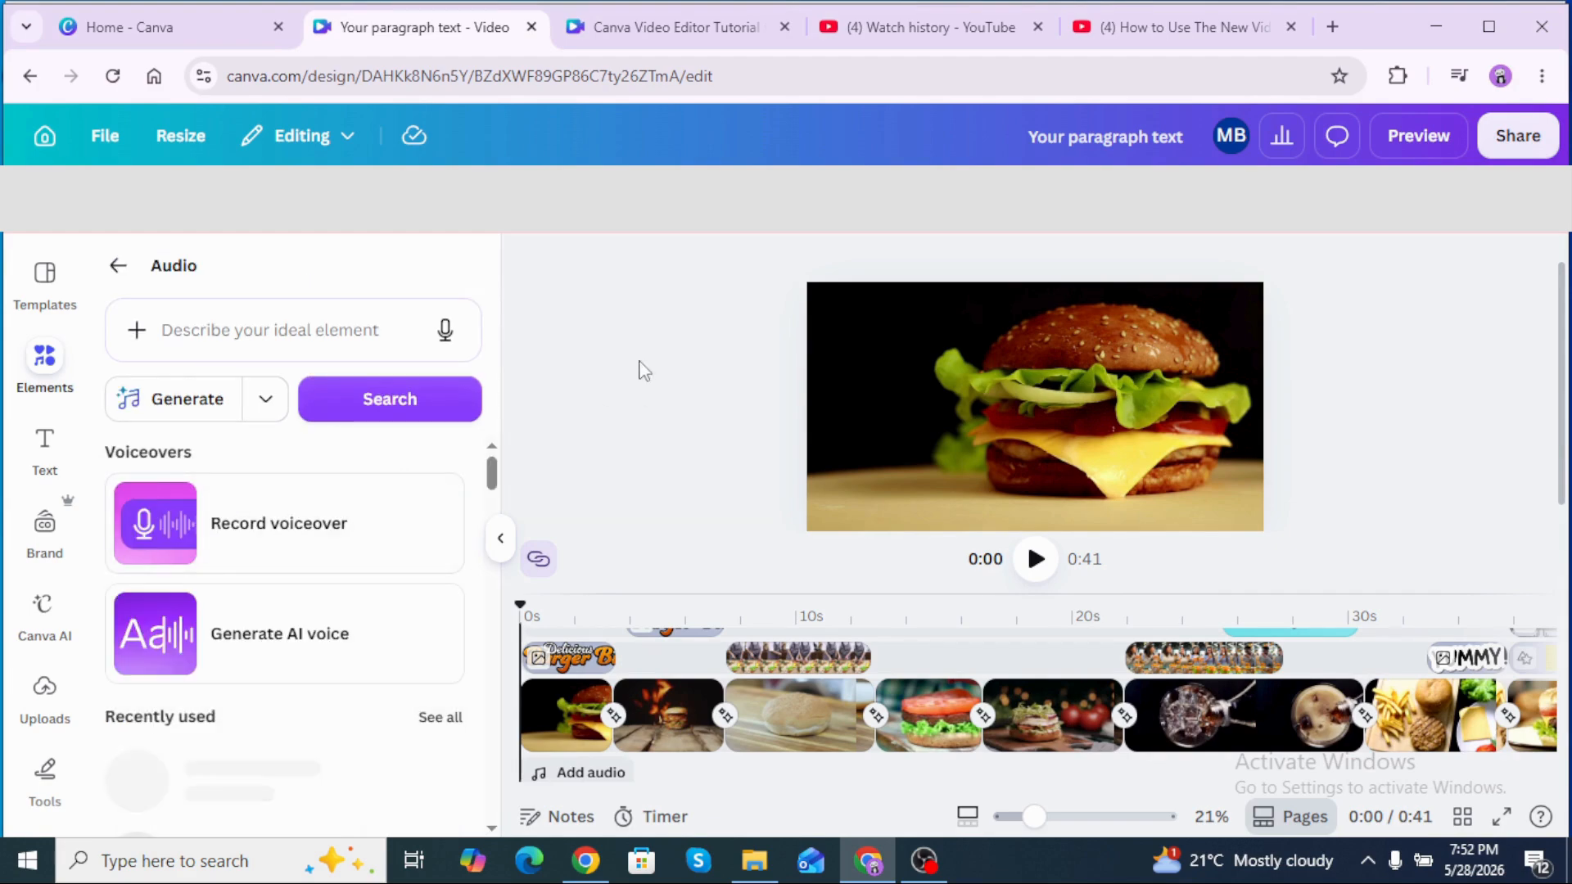
pyautogui.click(272, 533)
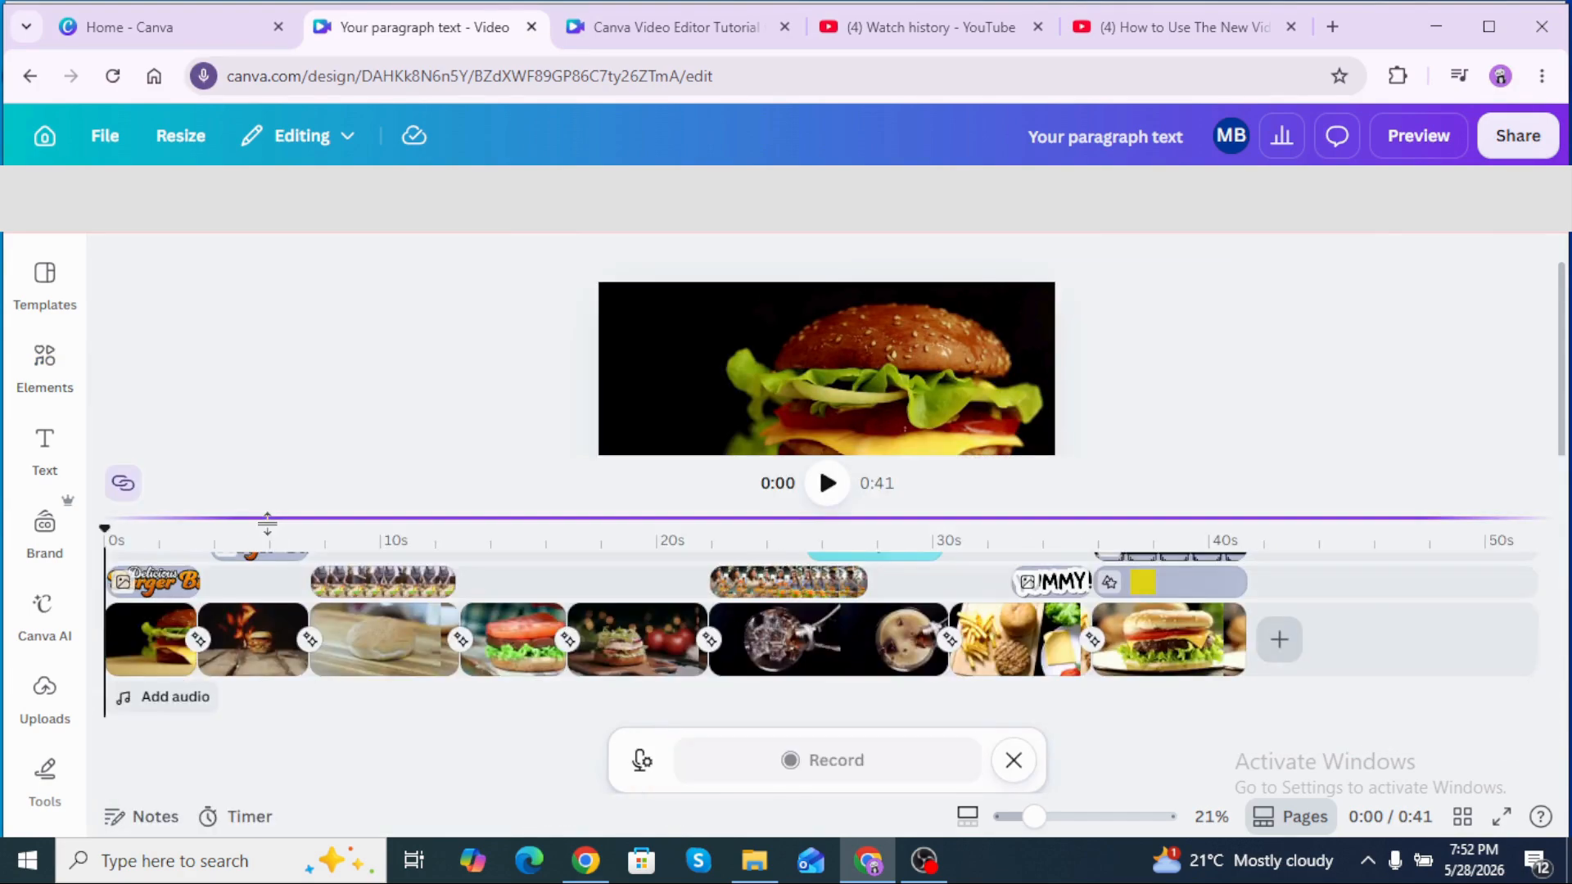
pyautogui.click(907, 762)
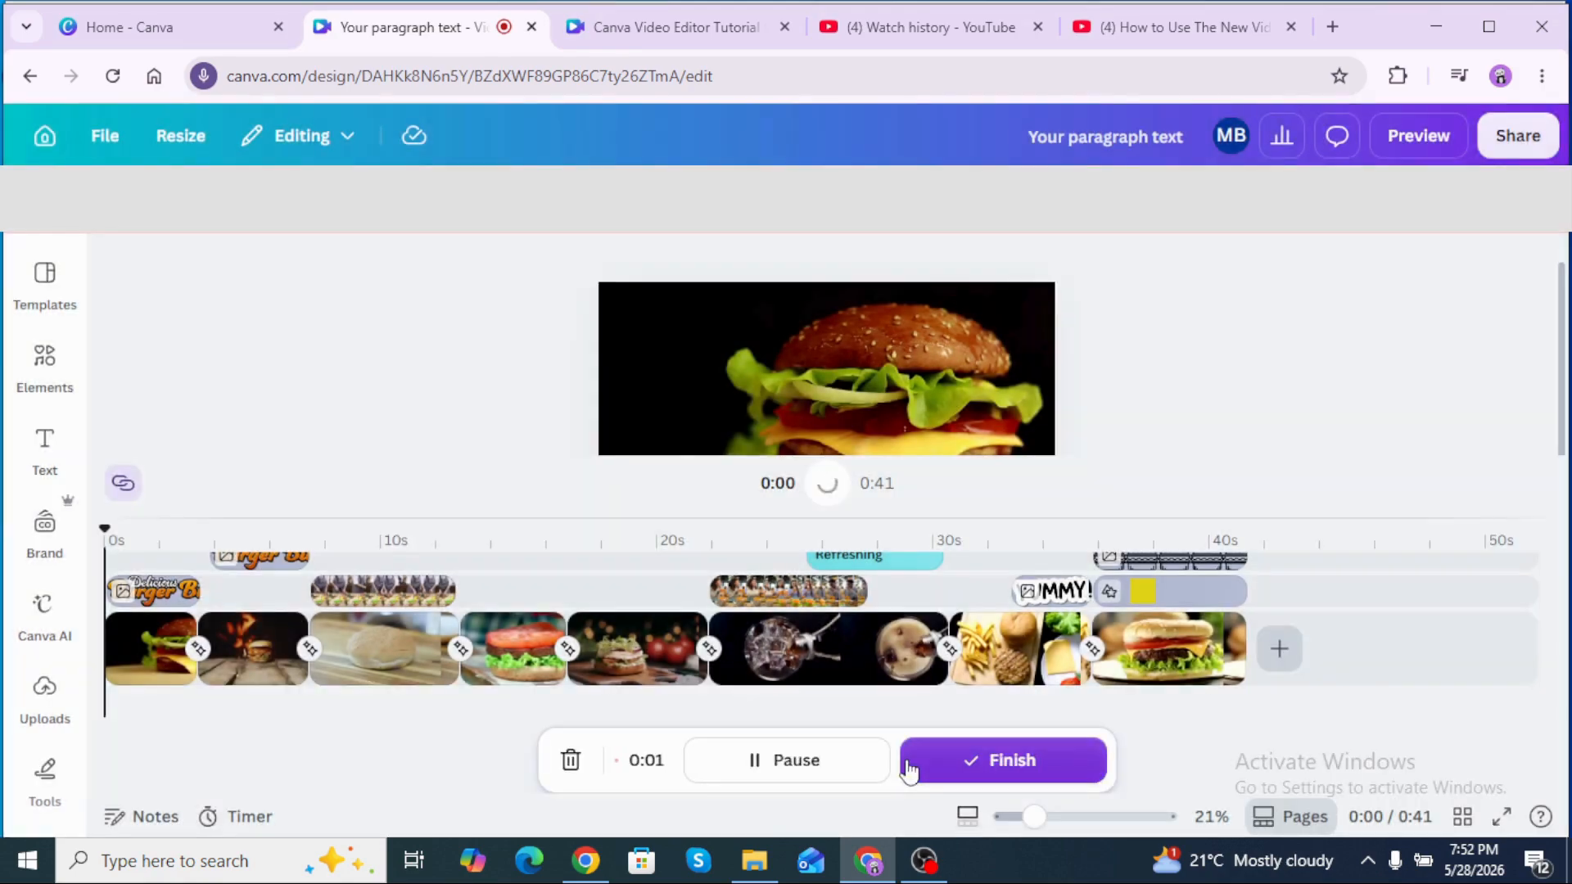
pyautogui.click(813, 765)
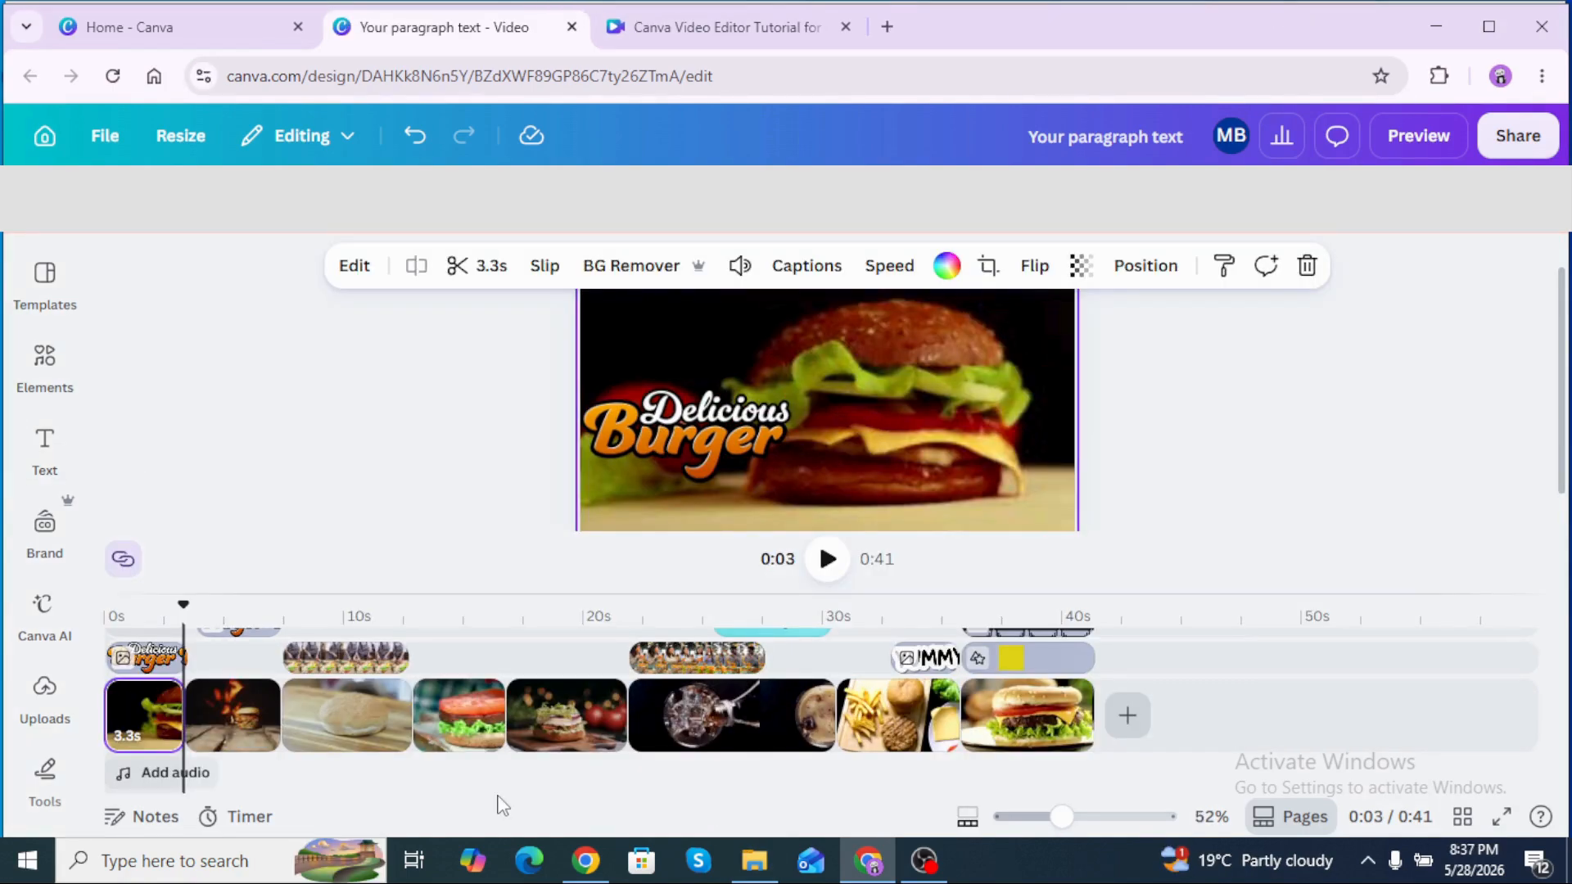
# Add a Match & Move transition between the lettuce-and-tomato burger clip and the burger-with-tomatoes clip.
pyautogui.moveTo(508, 731)
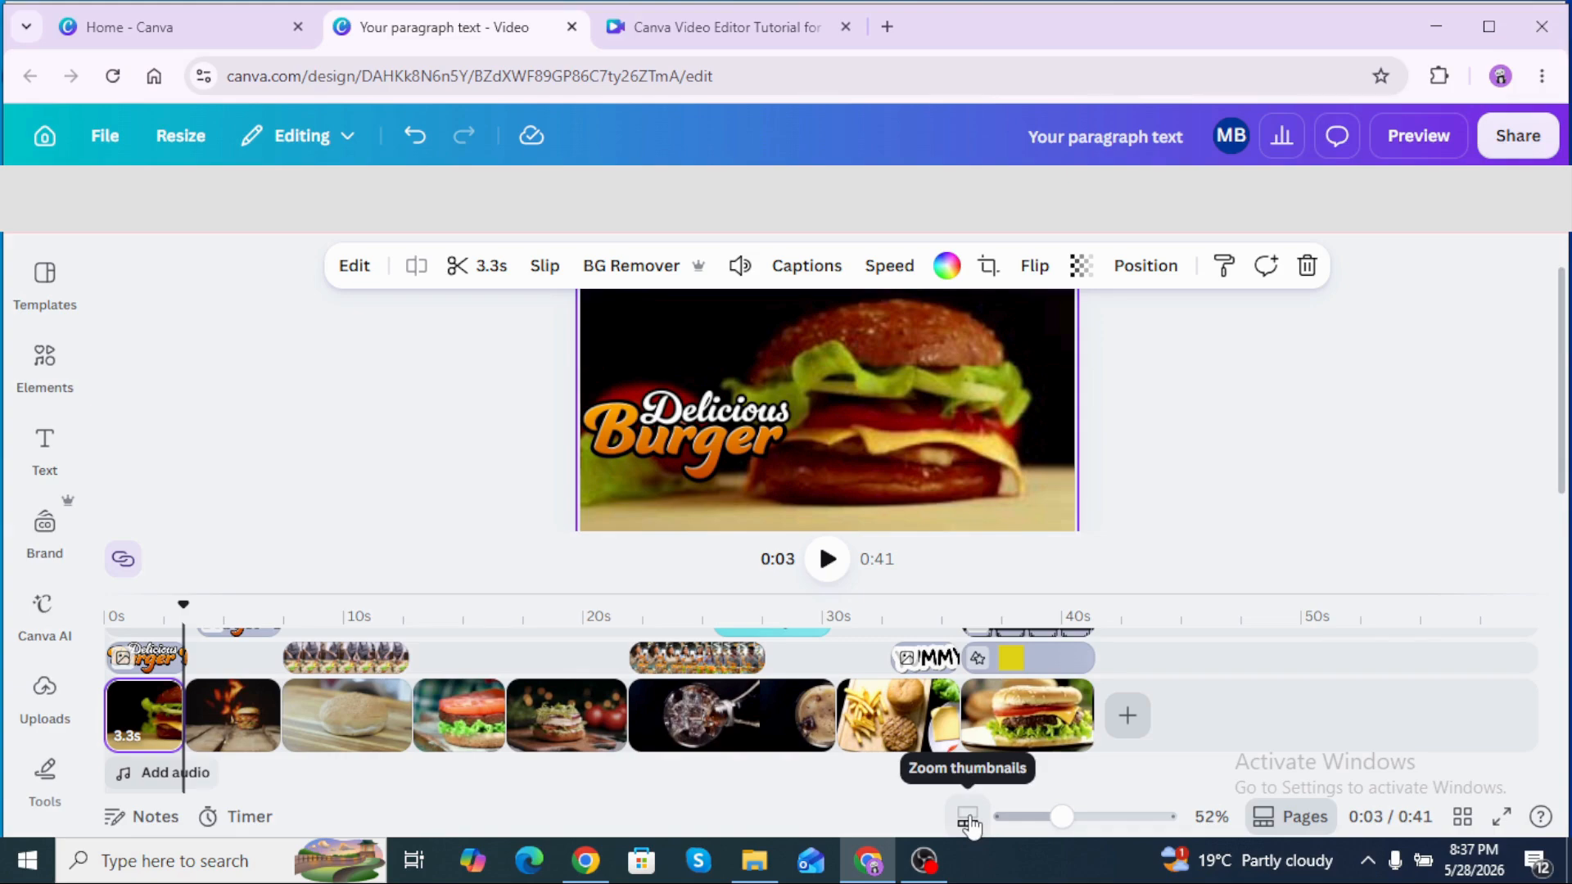
pyautogui.moveTo(1061, 816); pyautogui.dragTo(1083, 816)
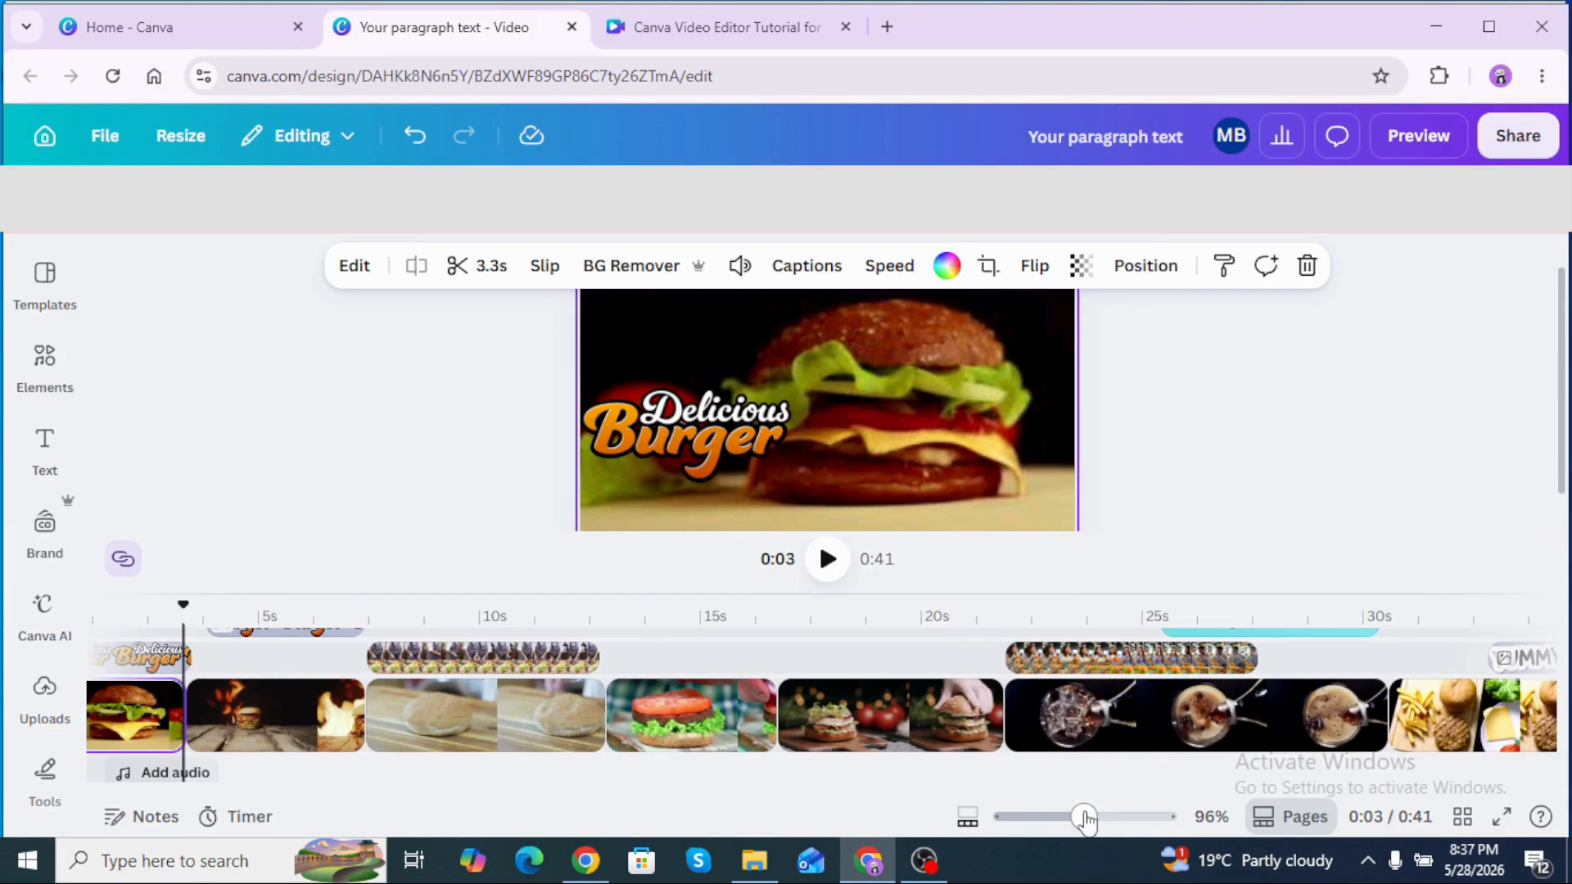
pyautogui.moveTo(777, 737)
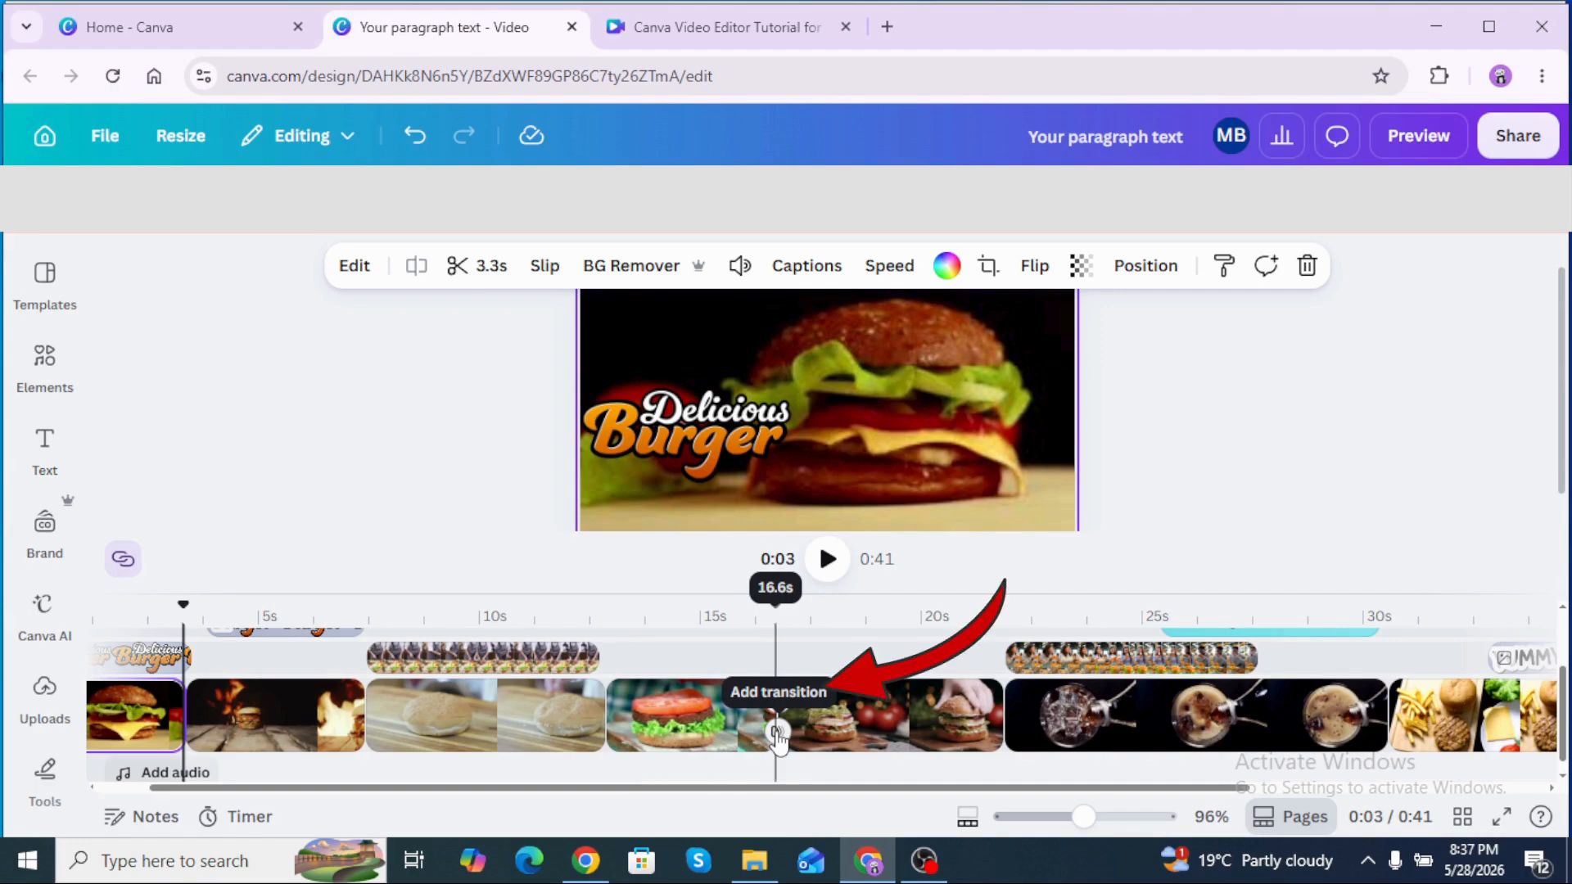
pyautogui.click(778, 736)
pyautogui.click(778, 733)
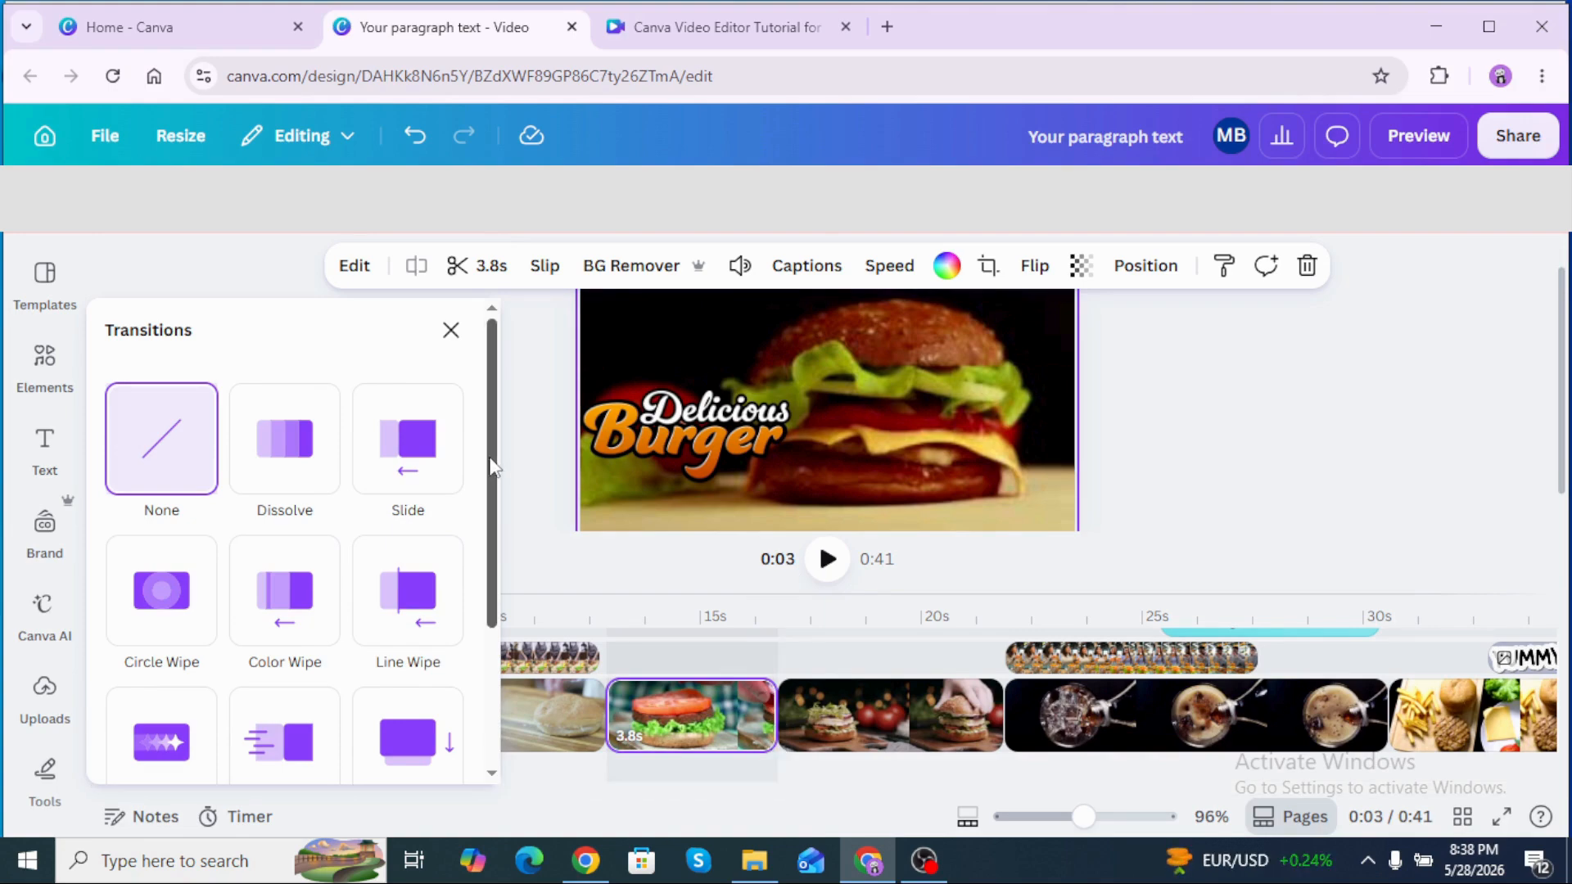
pyautogui.scroll(-3, 488, 468)
pyautogui.moveTo(483, 561)
pyautogui.mouseDown()
pyautogui.moveTo(482, 600)
pyautogui.moveTo(482, 539)
pyautogui.mouseUp()
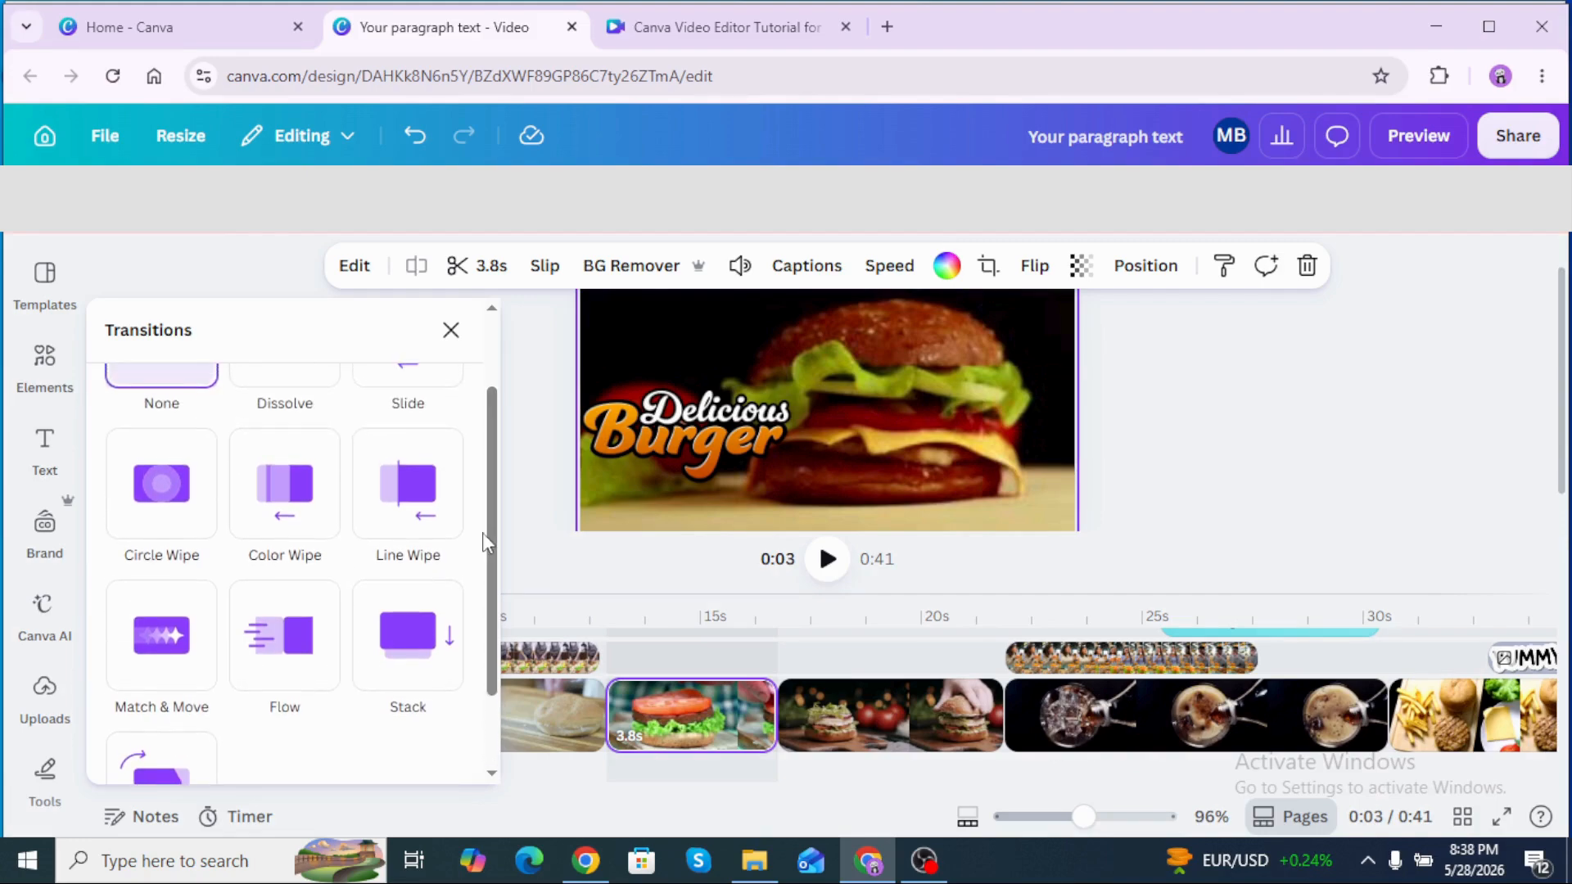
pyautogui.click(160, 651)
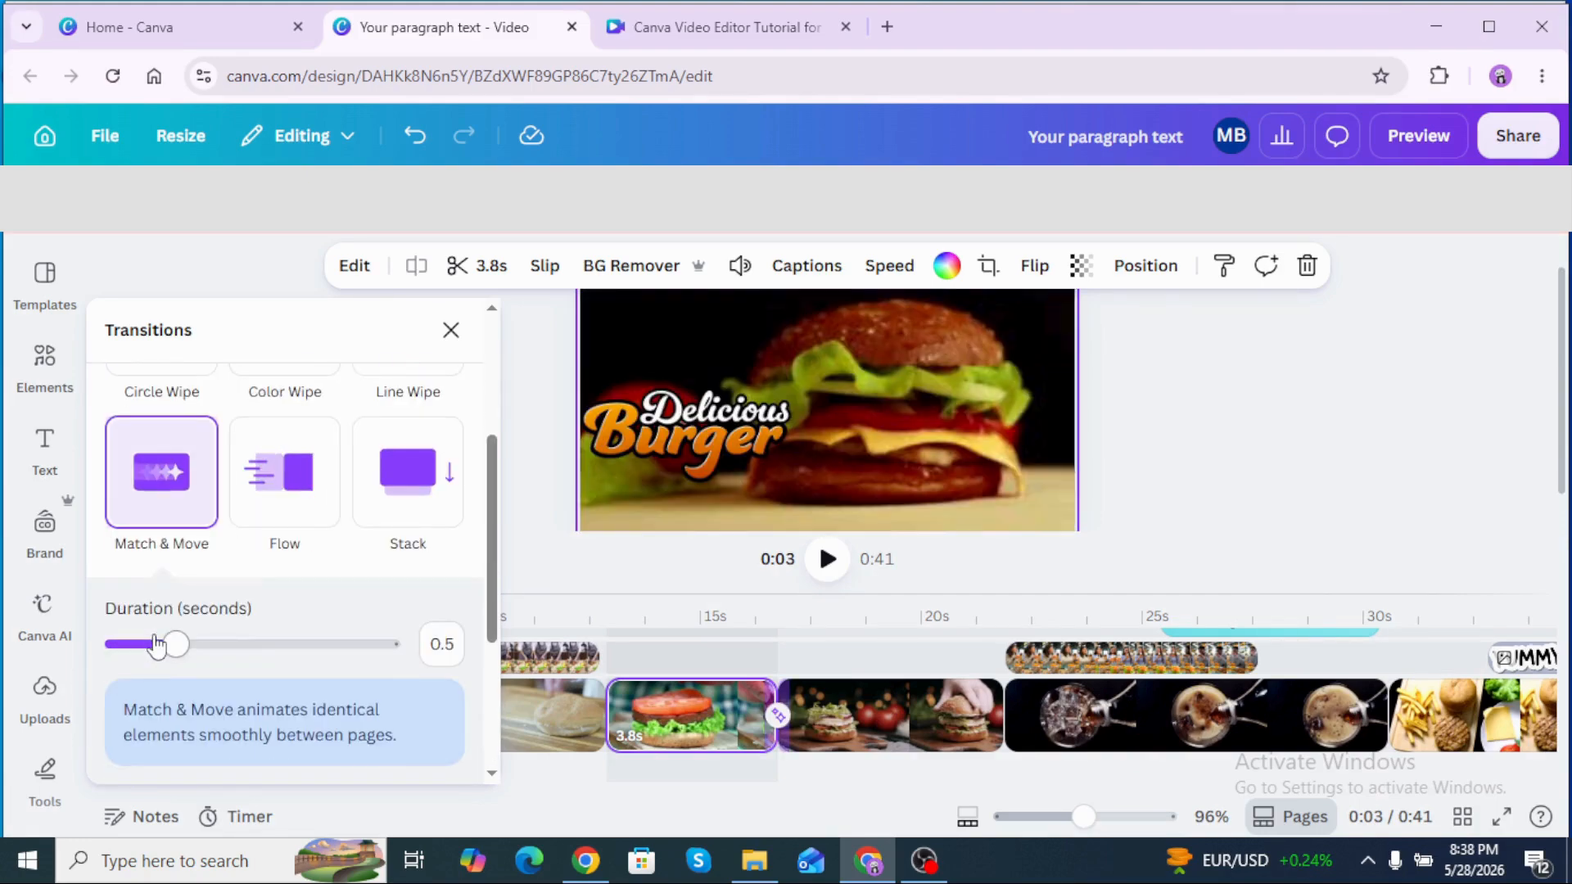
# Apply the Match & Move transition between all clips and close the transition settings.
pyautogui.moveTo(494, 594); pyautogui.dragTo(474, 747)
pyautogui.click(334, 745)
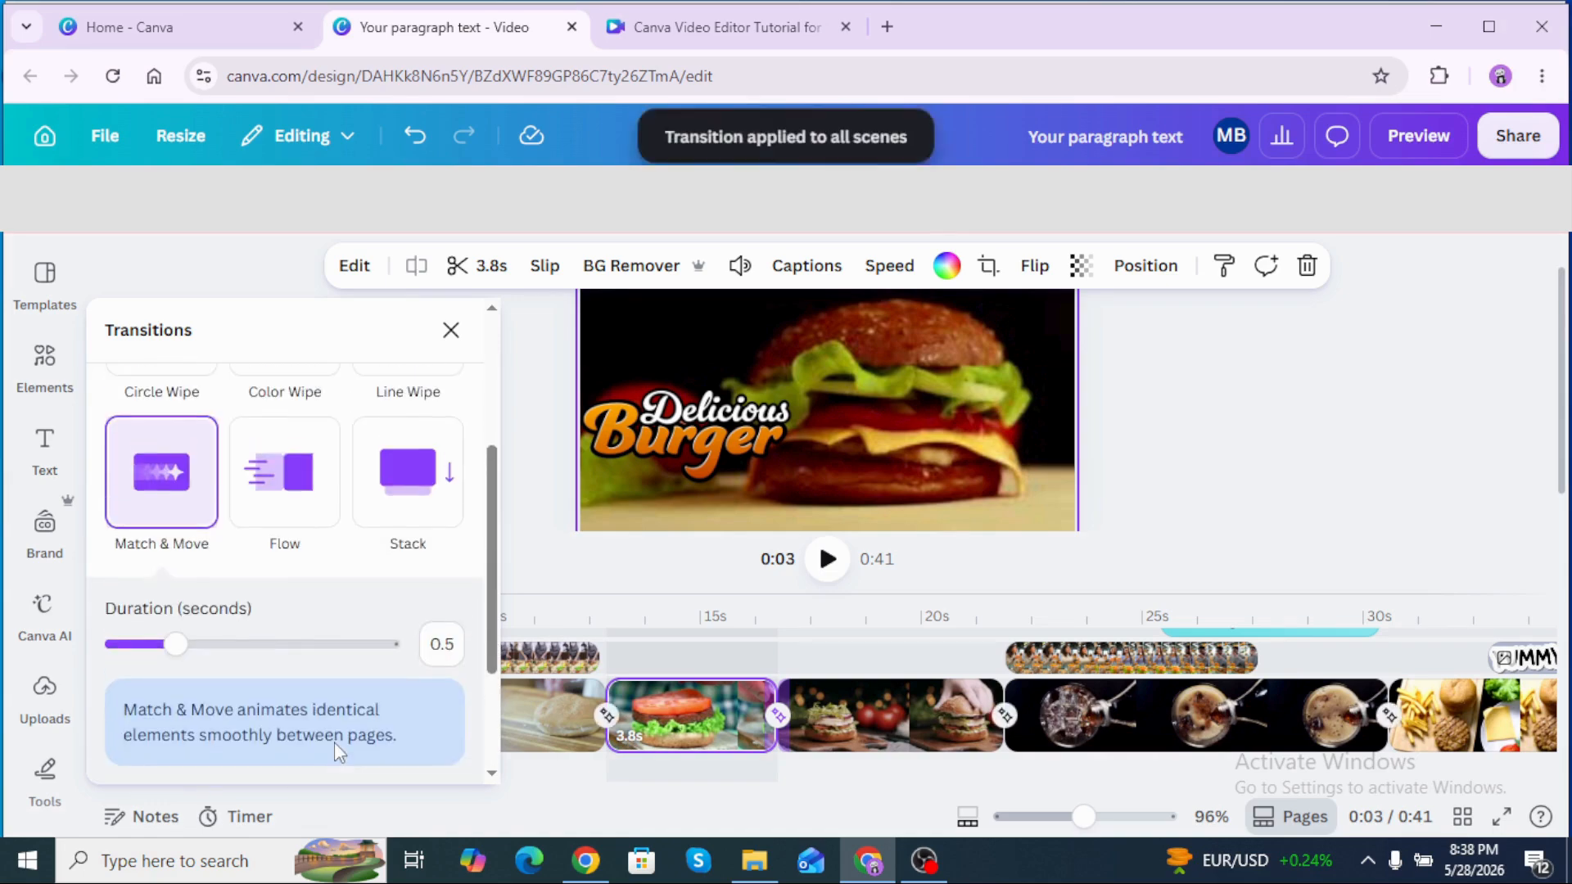
pyautogui.click(448, 336)
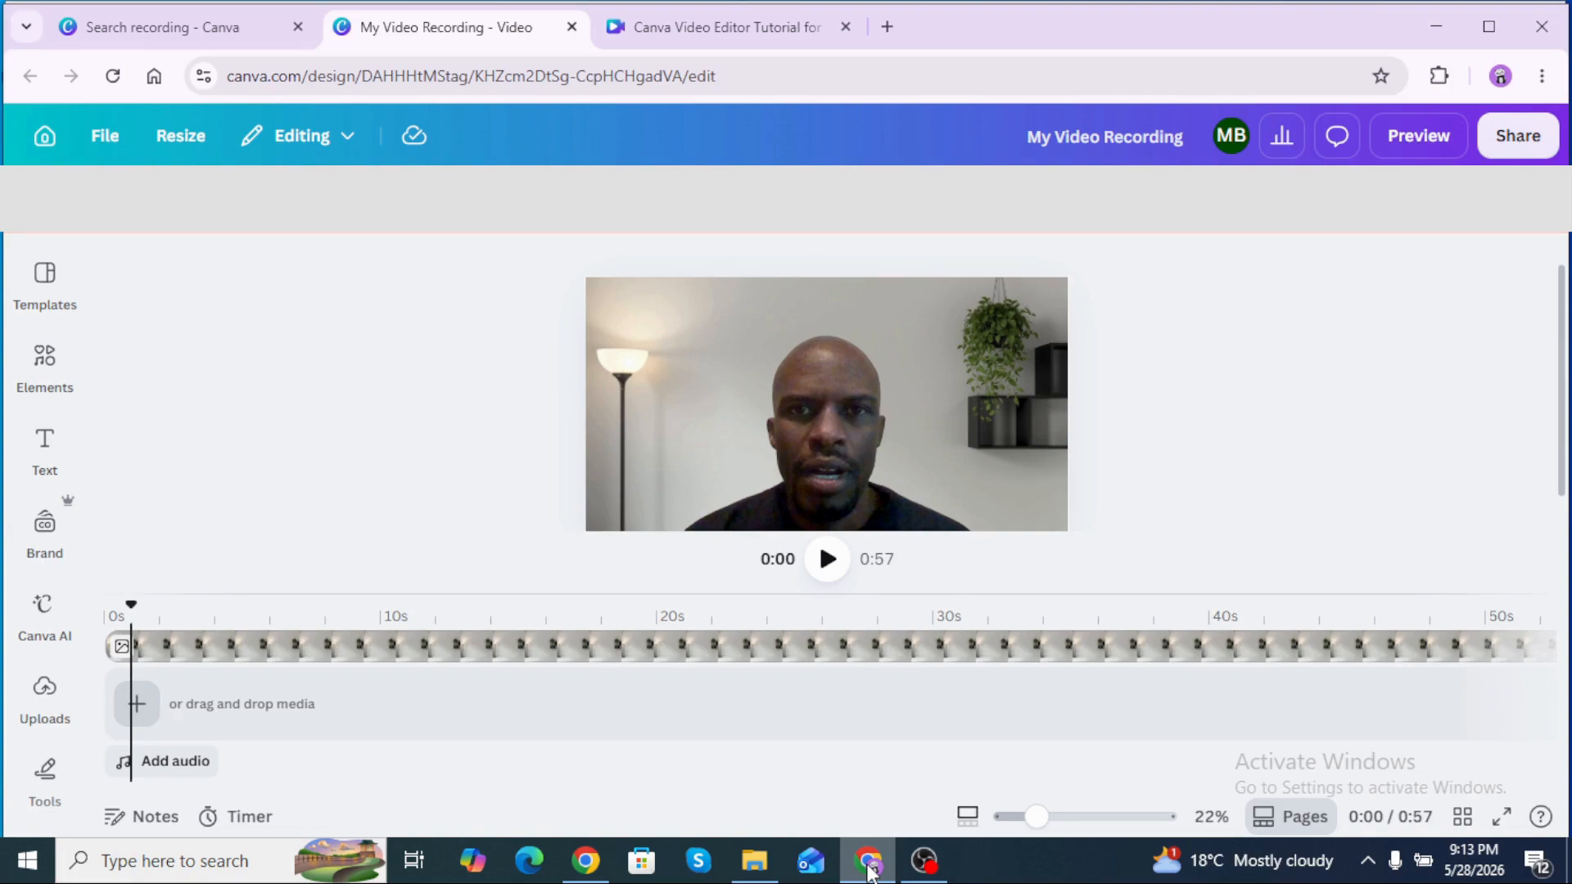
# Generate captions for the Test 1.0.mkv video and scrub through its first 8 seconds to check them.
pyautogui.click(44, 449)
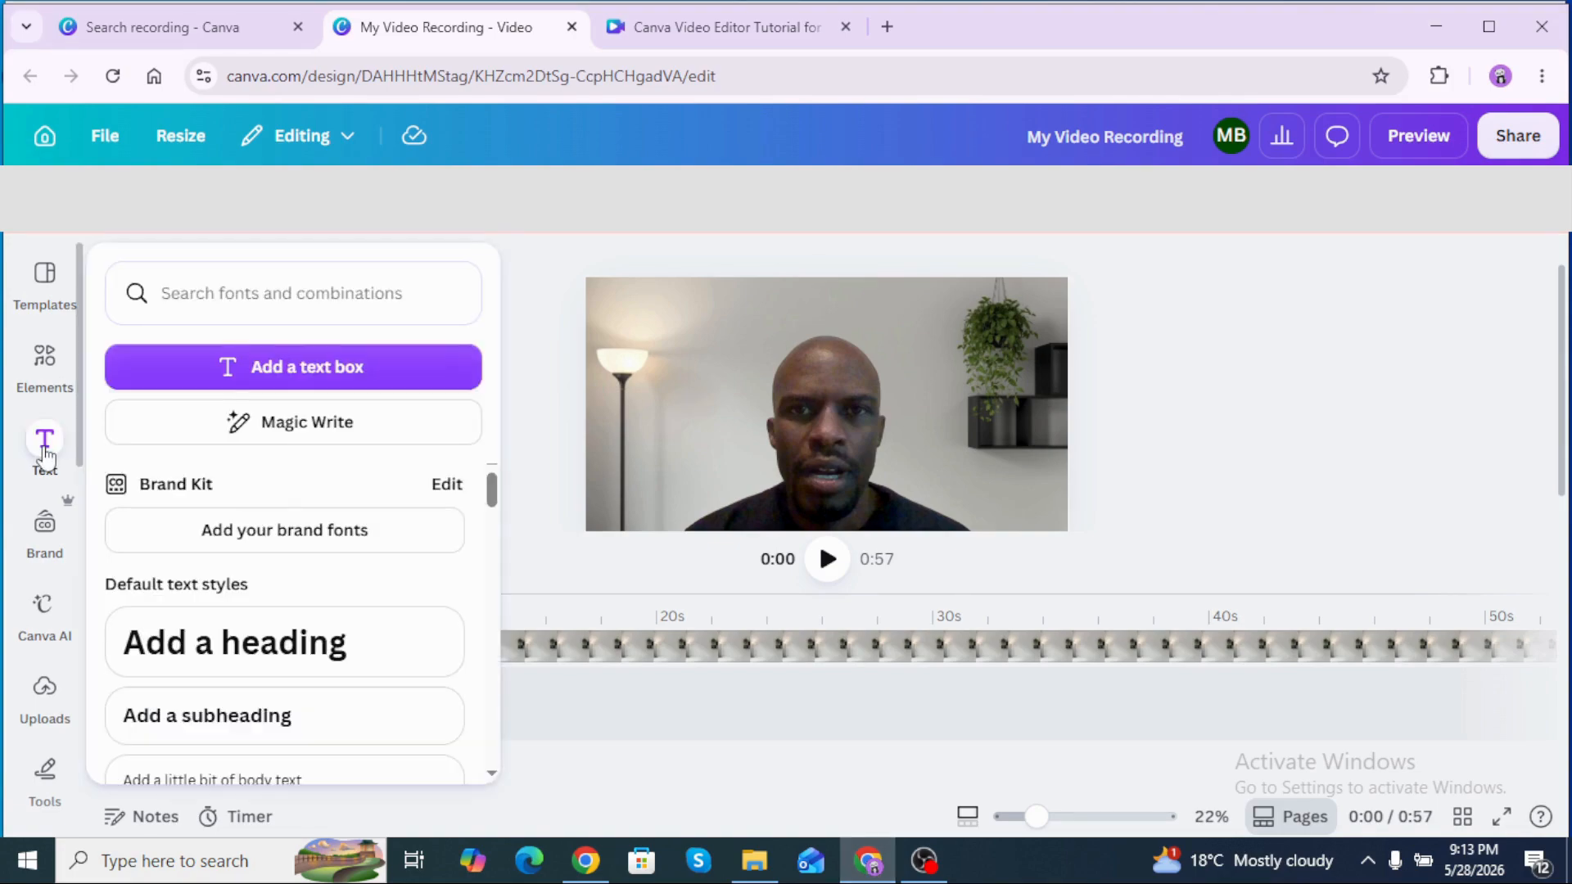
pyautogui.scroll(-3, 295, 506)
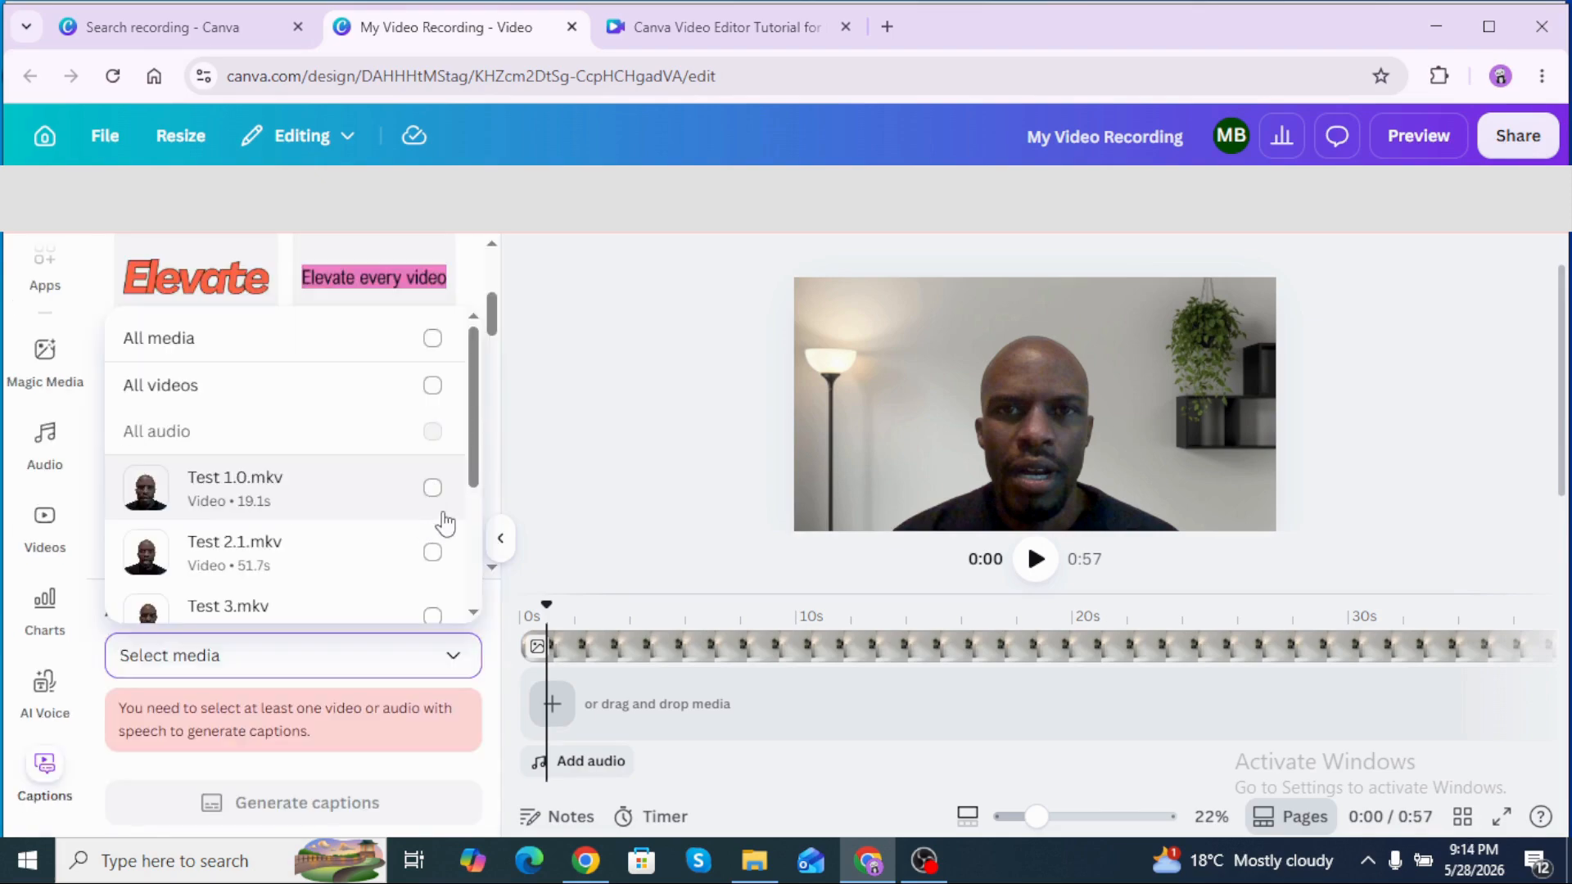
pyautogui.click(431, 496)
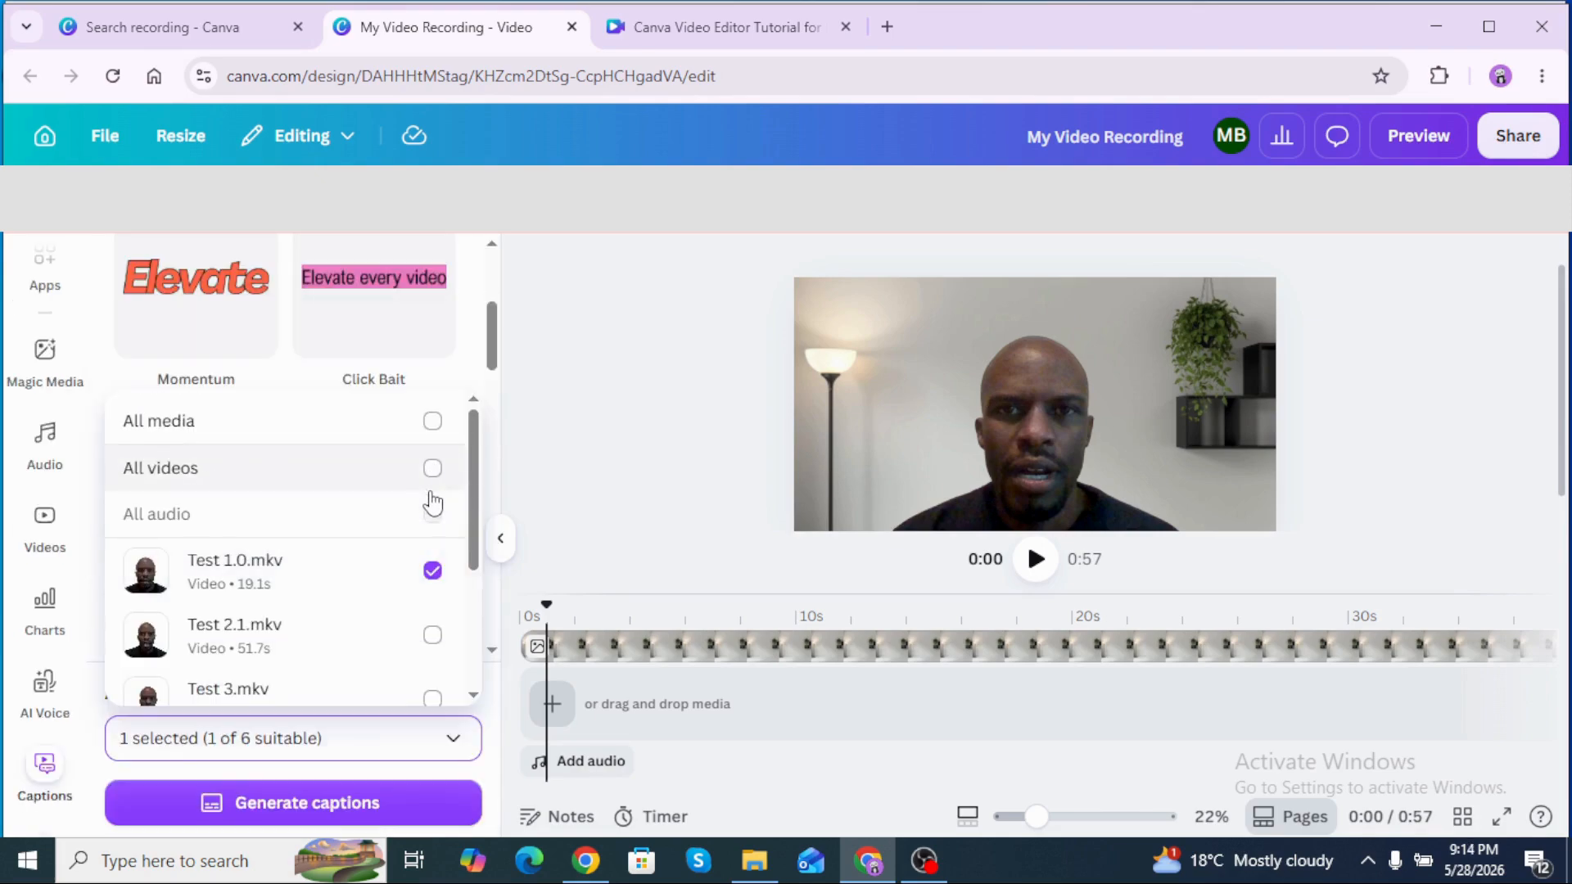
pyautogui.click(300, 810)
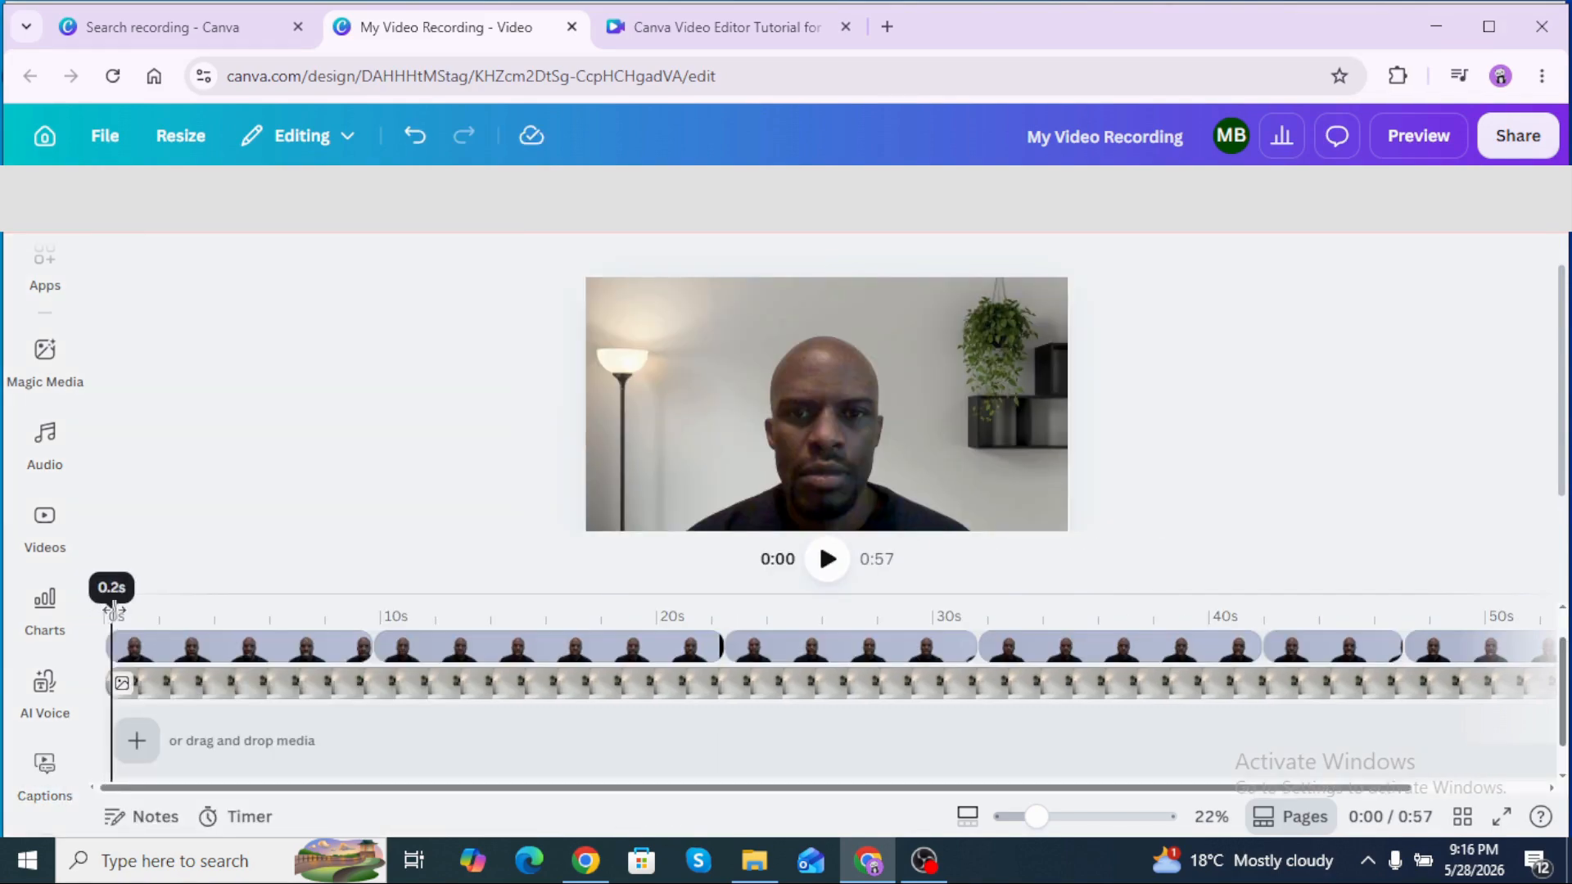
pyautogui.moveTo(113, 610); pyautogui.dragTo(330, 616)
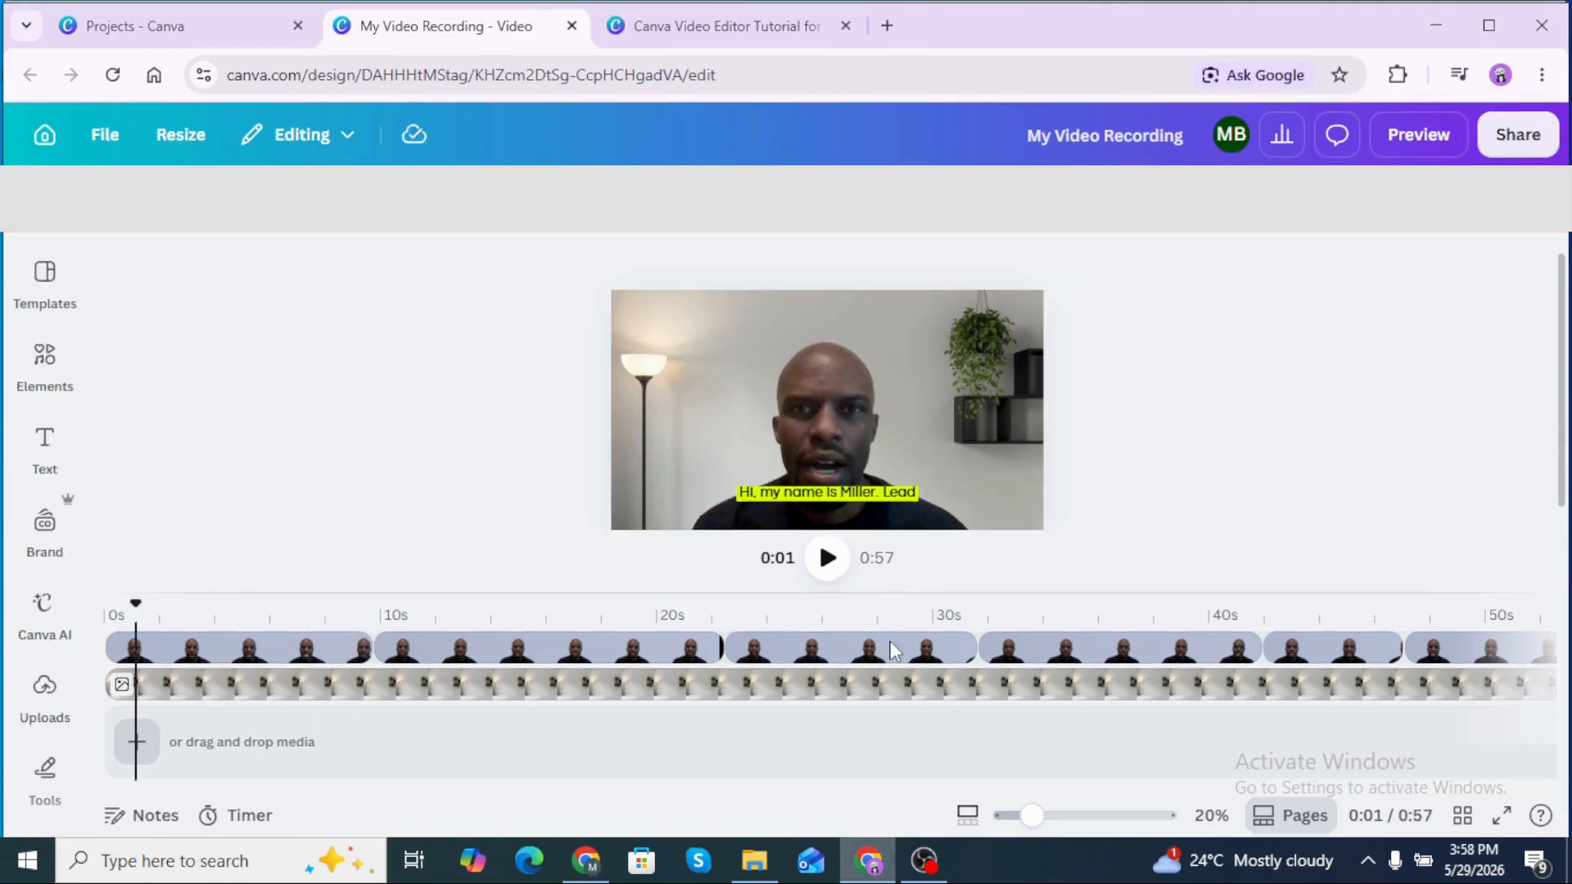
# Review the caption transcript of the first talking-head clip and open its caption styles.
pyautogui.click(845, 496)
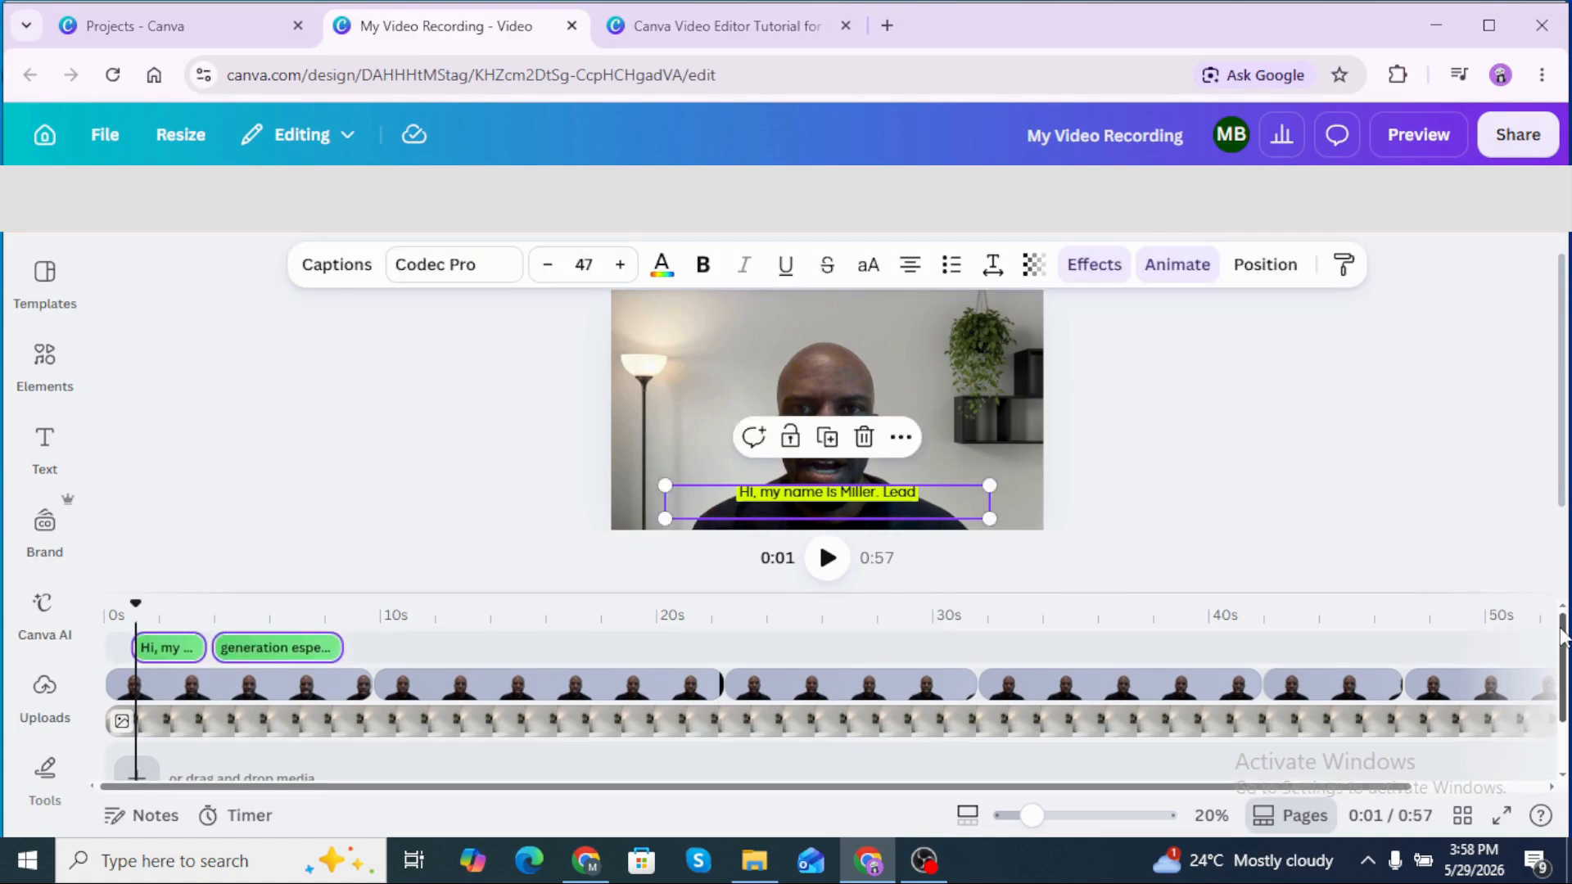
pyautogui.click(886, 378)
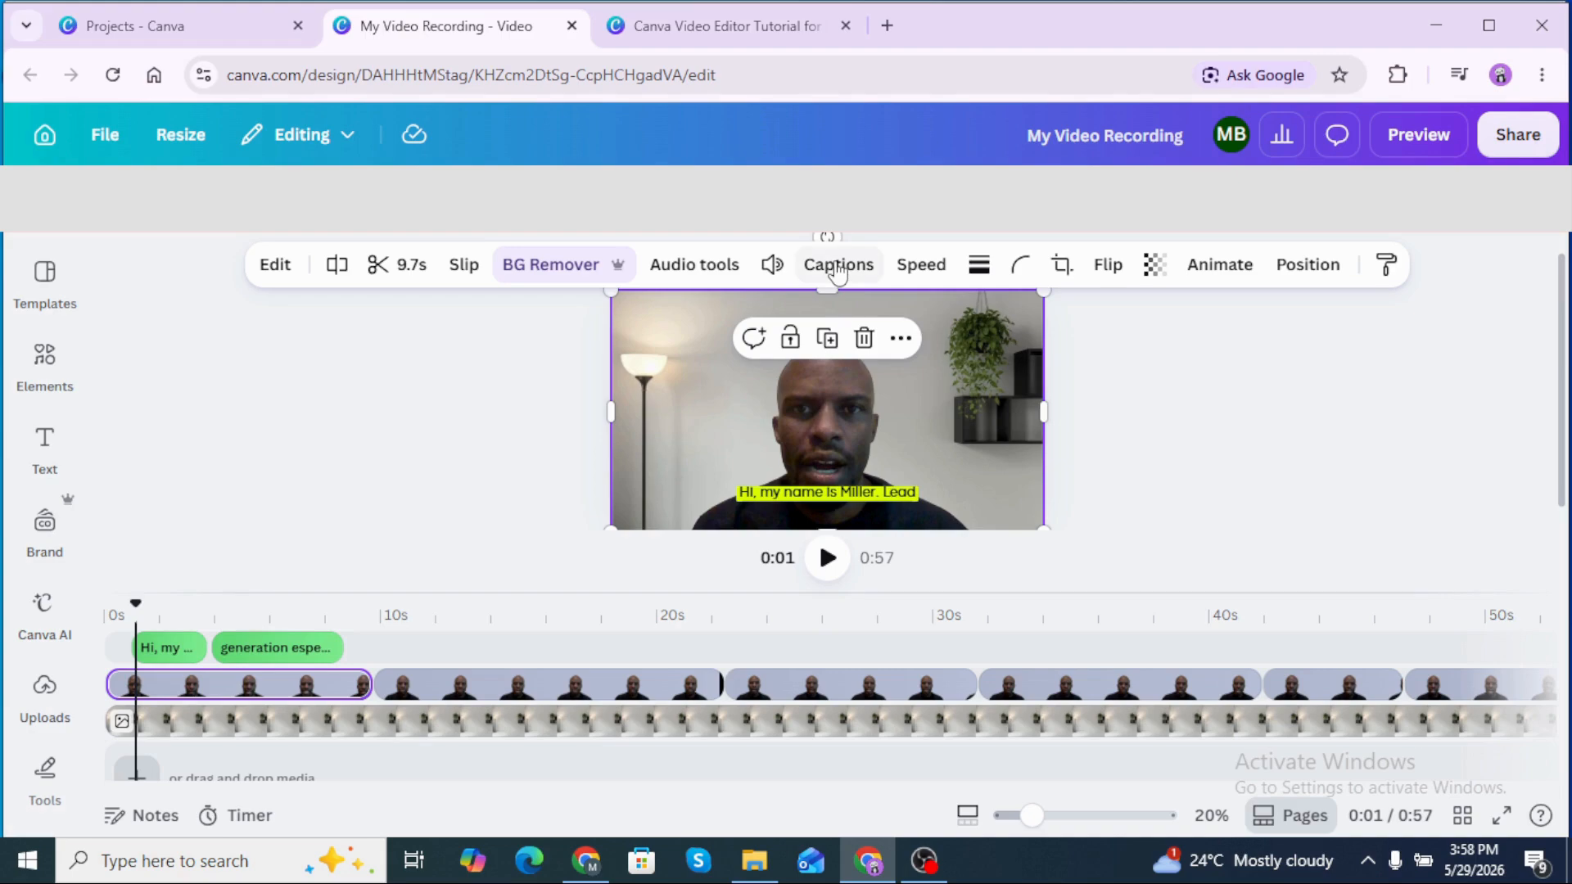
pyautogui.click(837, 267)
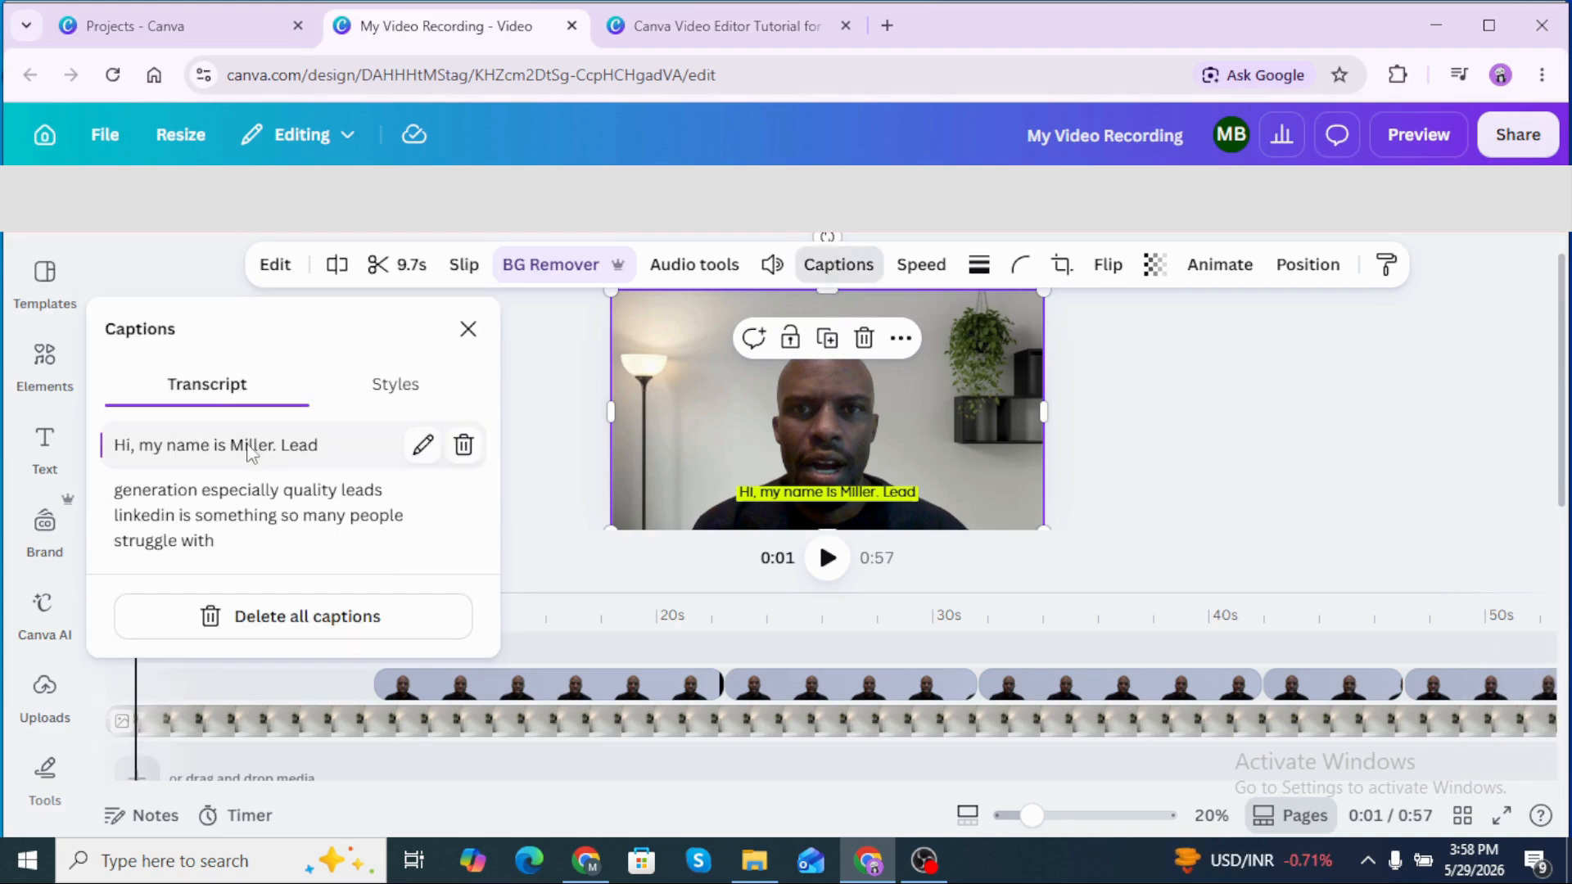
pyautogui.moveTo(317, 450)
pyautogui.click(390, 391)
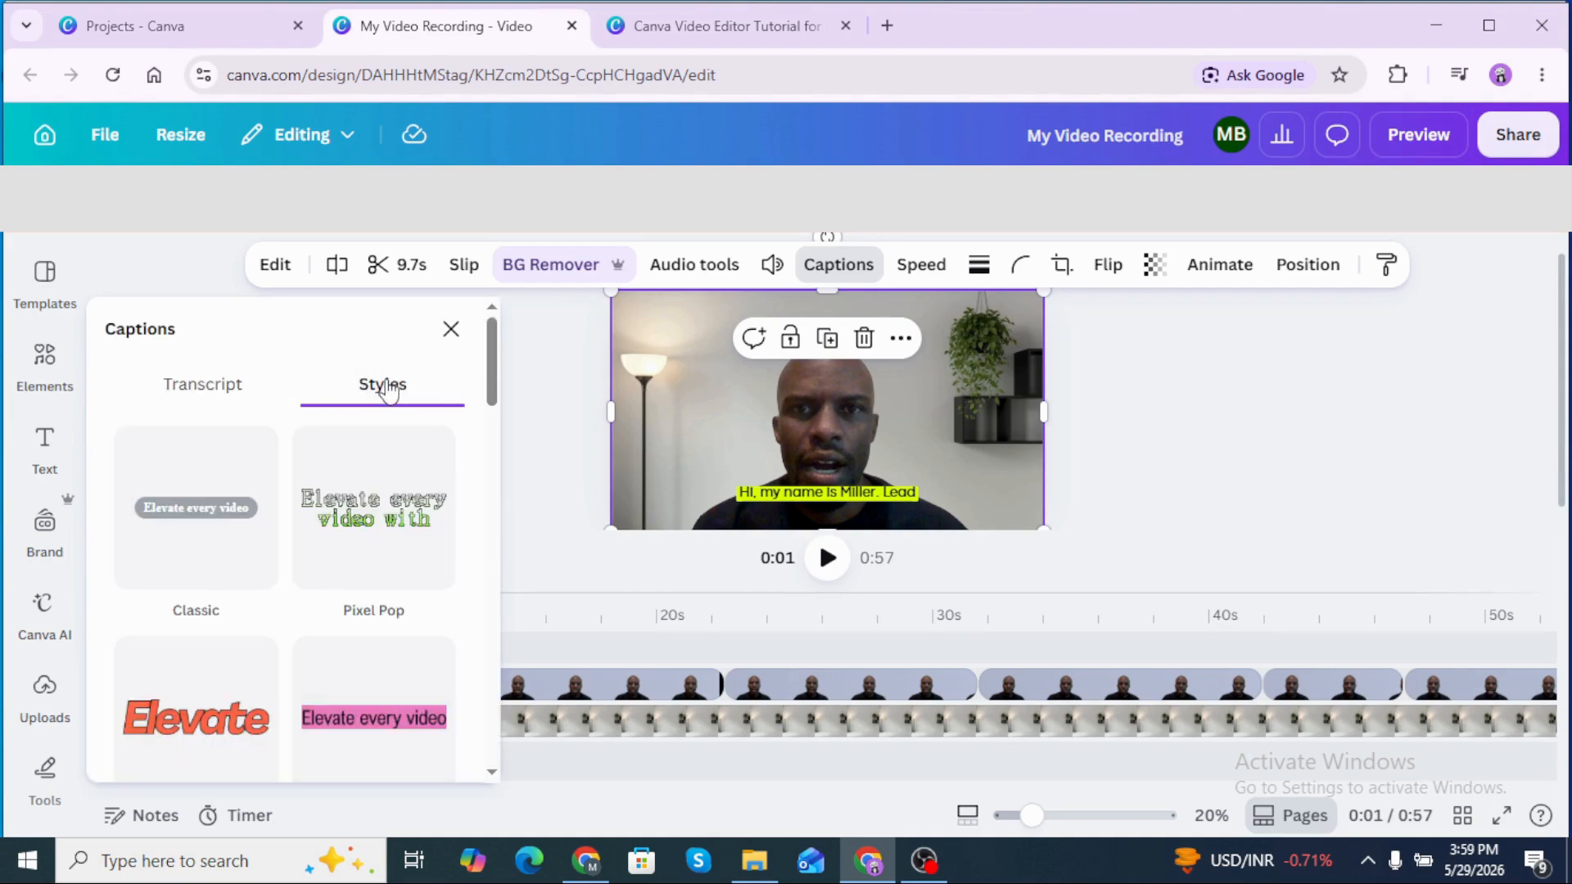
# Apply the Highlighter style to the captions and enlarge the caption text slightly to size 48.7.
pyautogui.moveTo(491, 415); pyautogui.dragTo(494, 472)
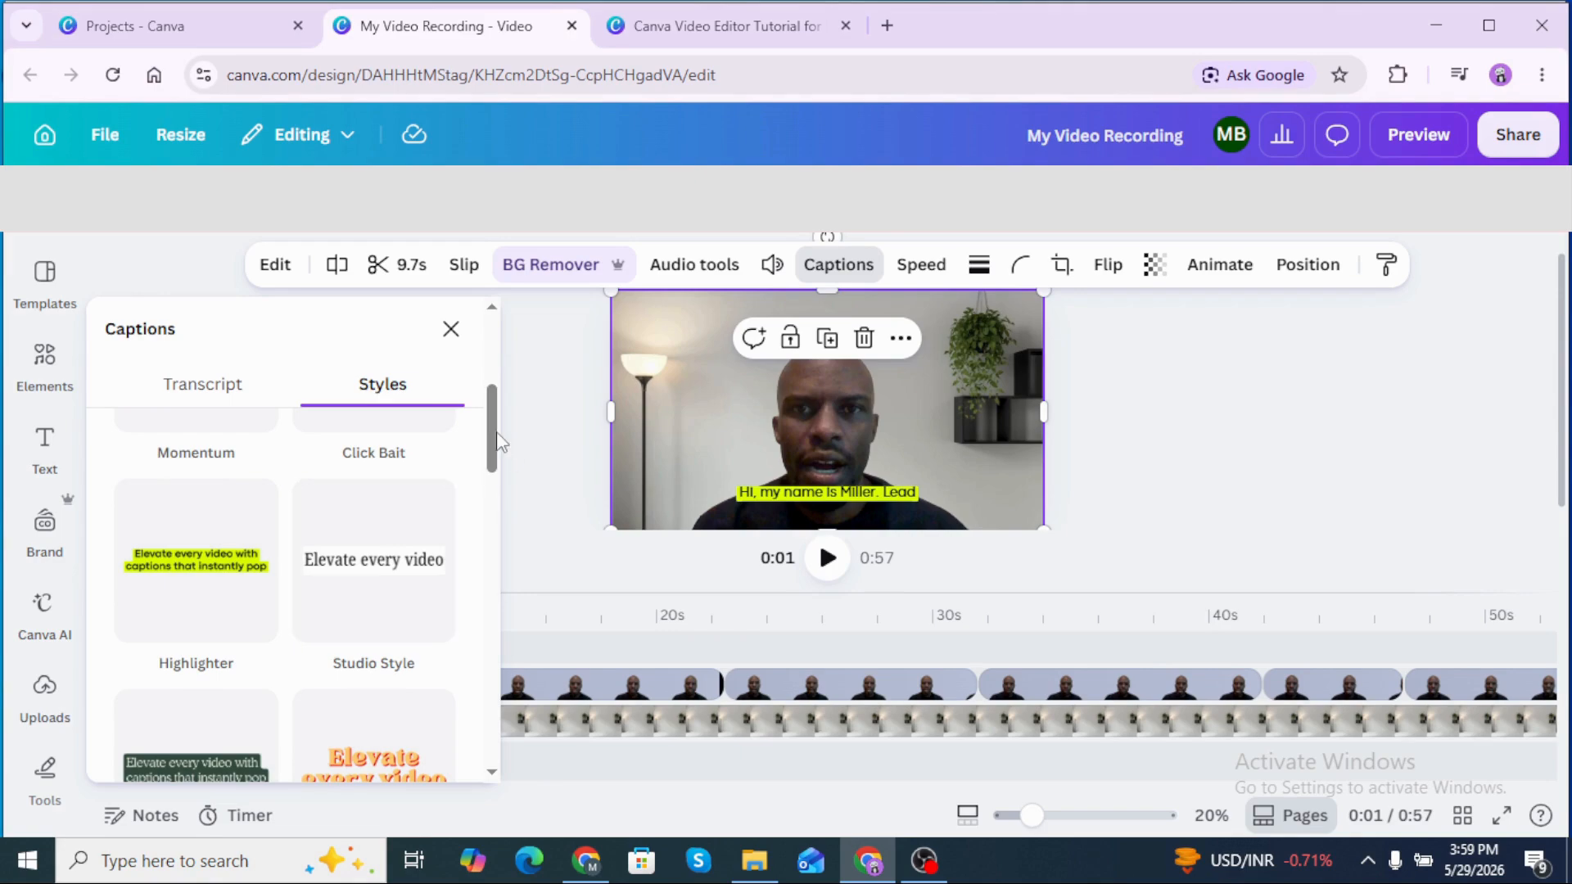
pyautogui.scroll(-1, 497, 453)
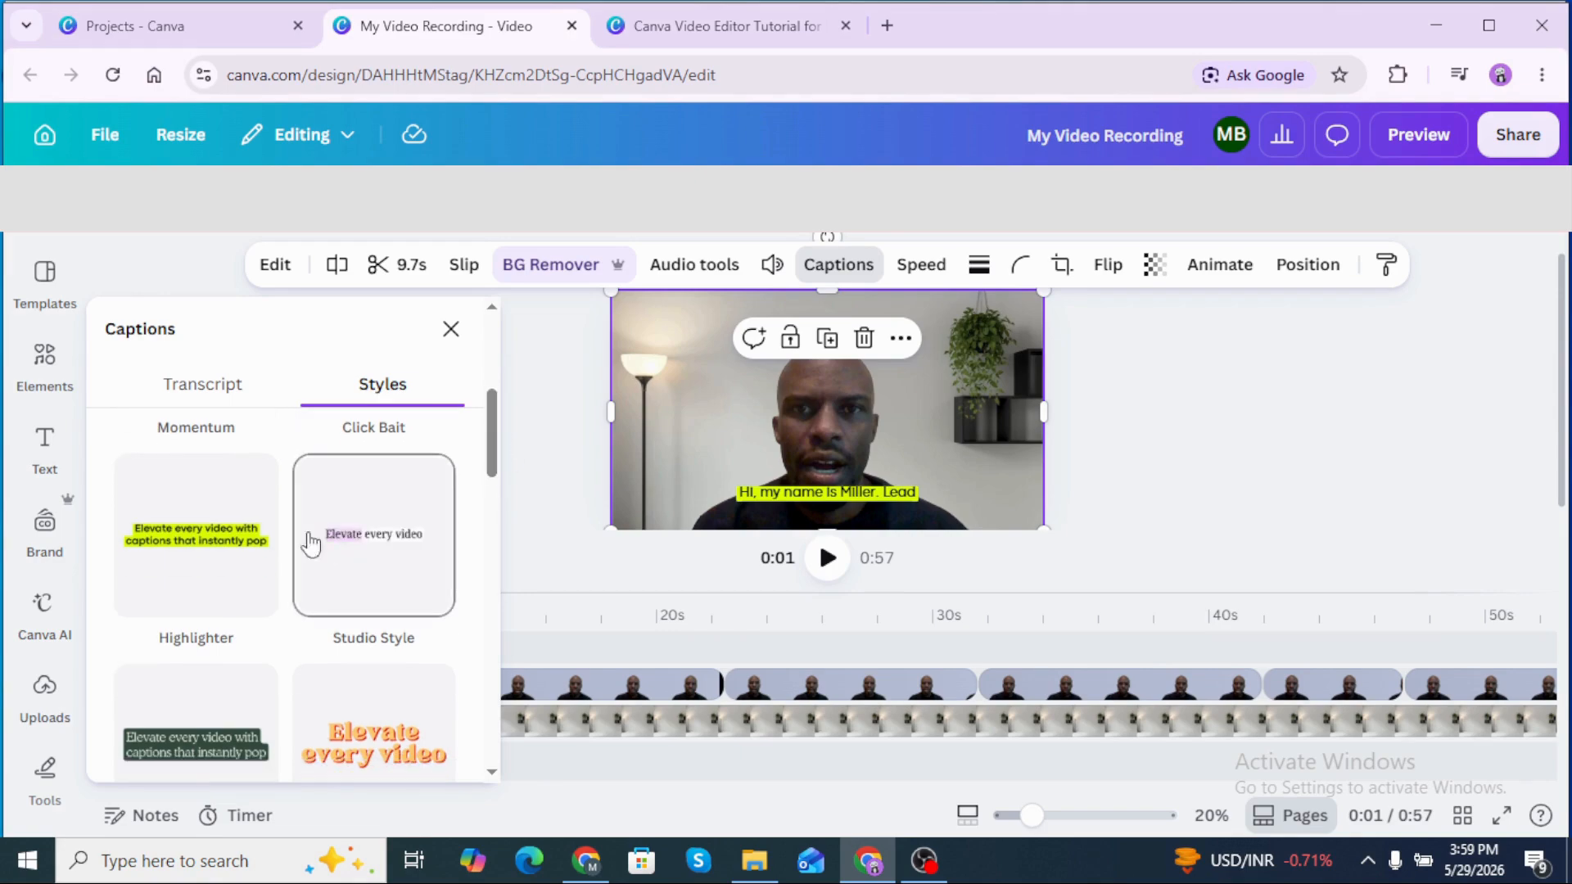
pyautogui.click(216, 543)
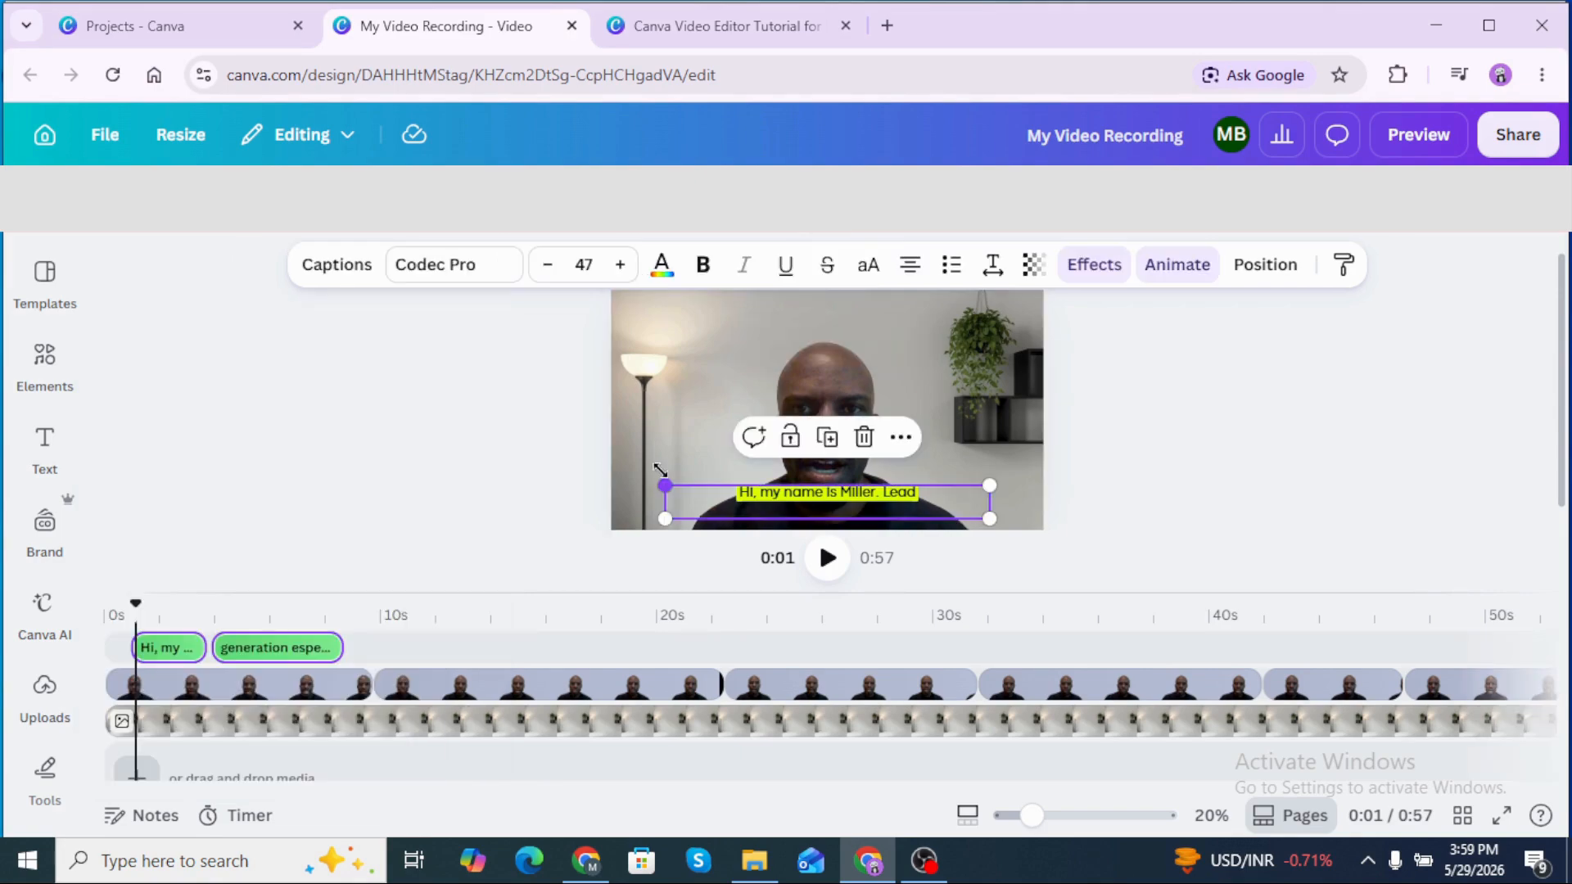
pyautogui.moveTo(652, 467)
pyautogui.mouseDown()
pyautogui.moveTo(627, 458)
pyautogui.moveTo(672, 460)
pyautogui.mouseUp()
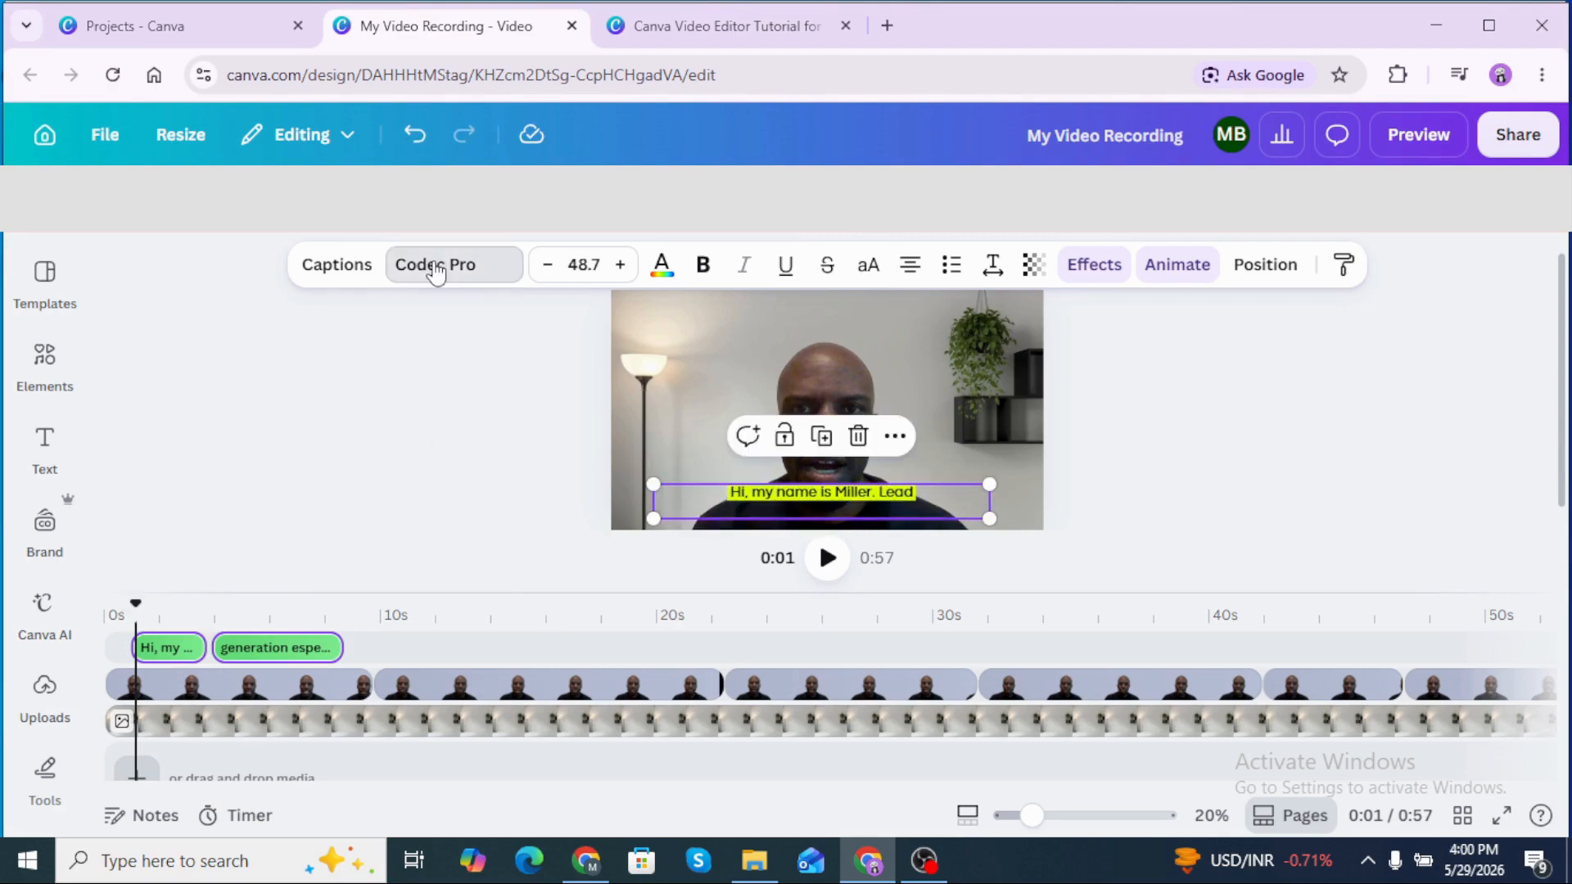
# Look through the available caption fonts and set the color of the captions' Background effect to white.
pyautogui.click(432, 265)
pyautogui.scroll(-1, 503, 524)
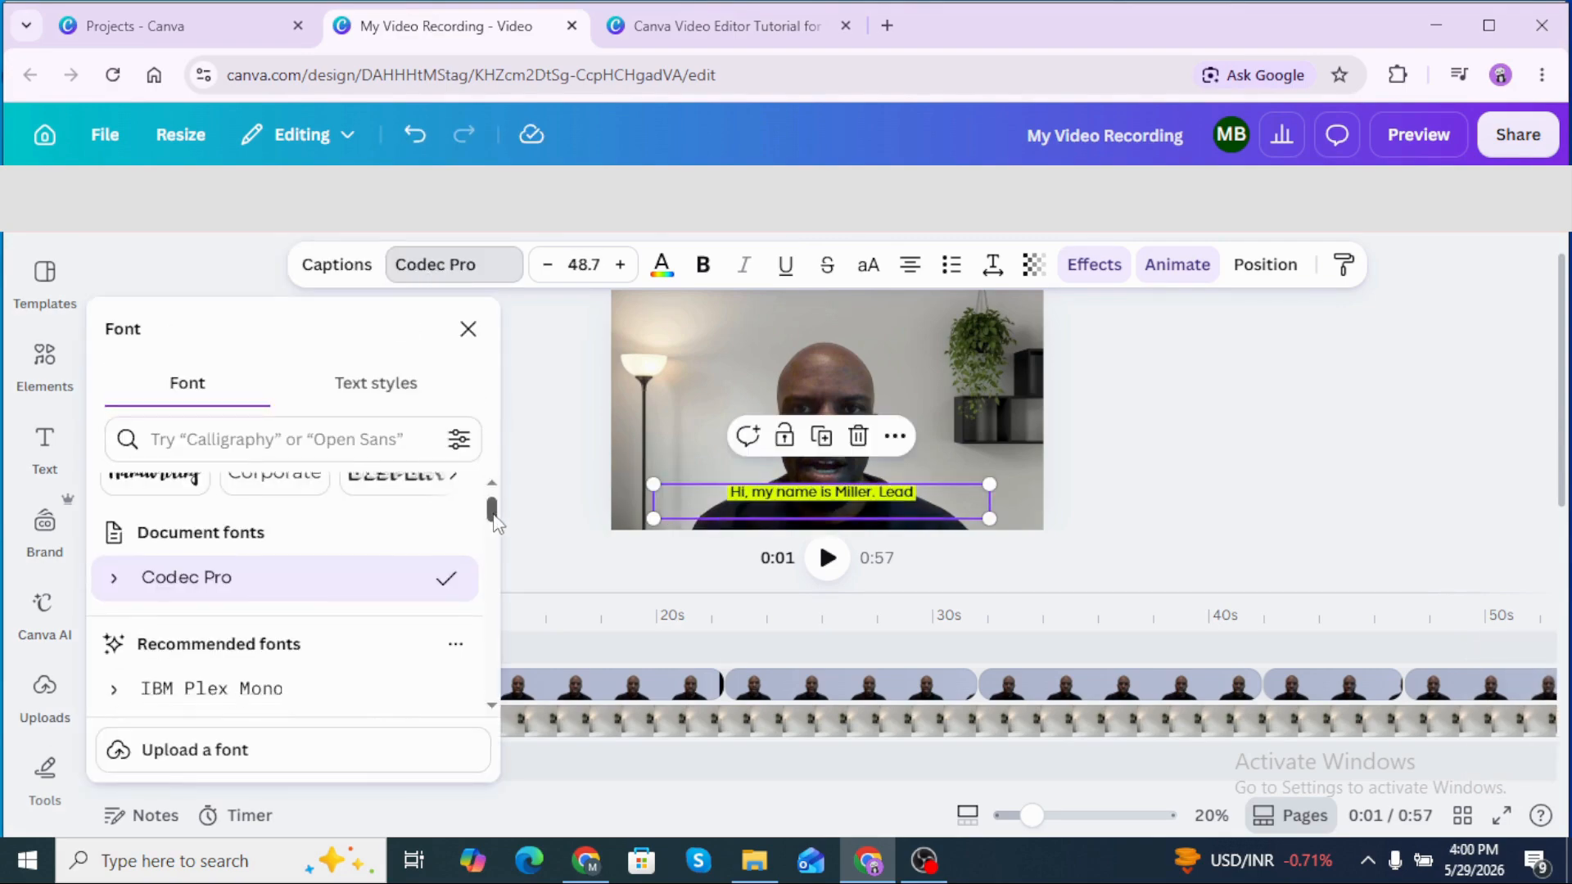
pyautogui.click(1094, 264)
pyautogui.scroll(1, 494, 431)
pyautogui.scroll(1, 493, 431)
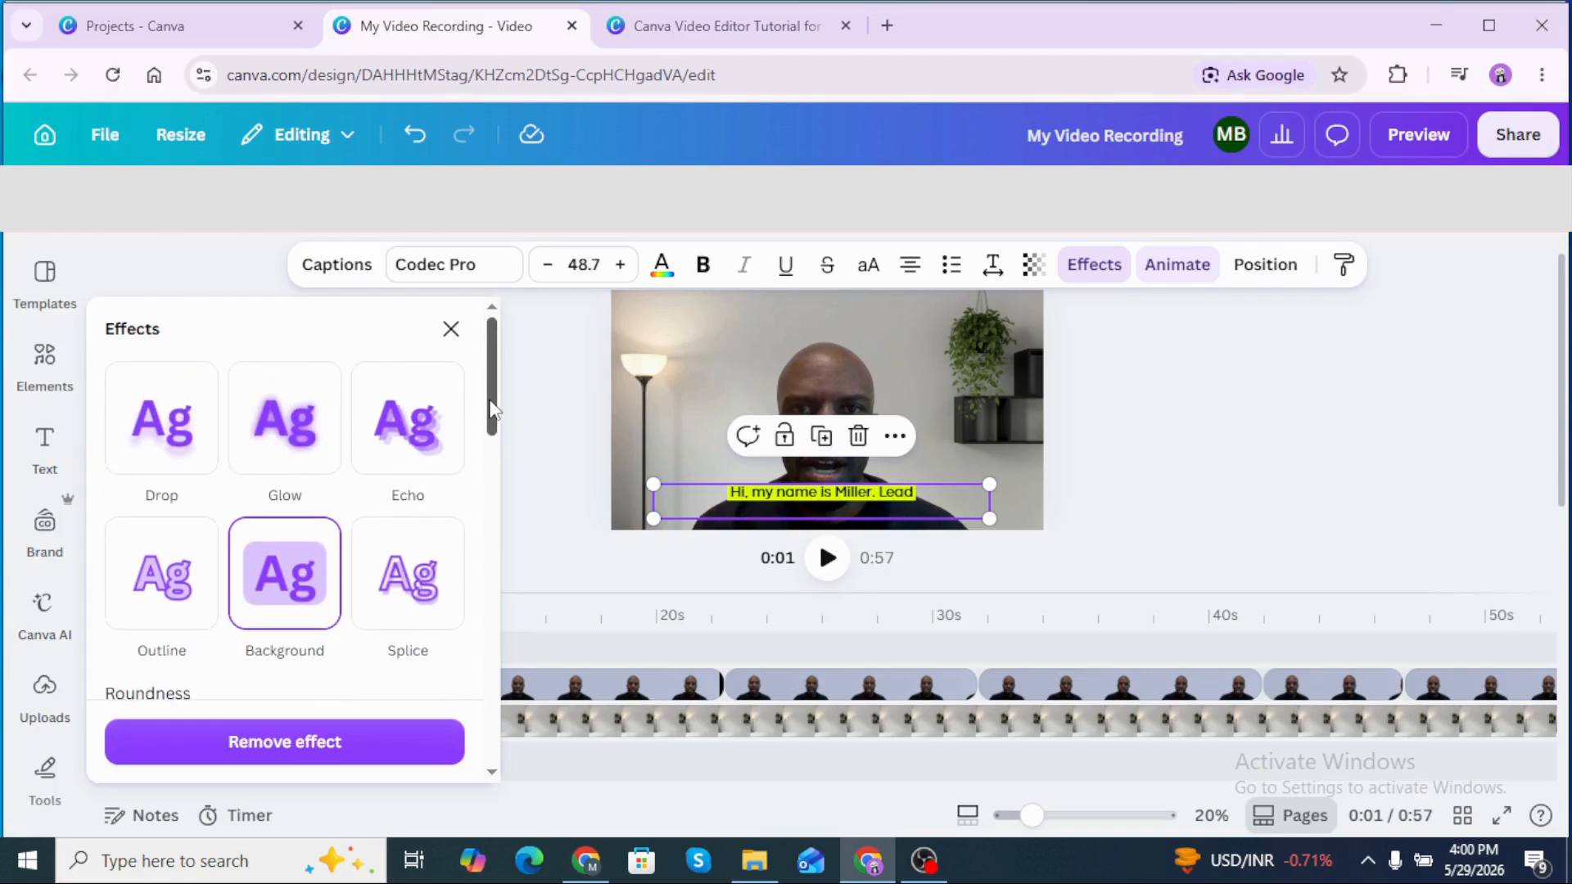
pyautogui.scroll(-5, 483, 543)
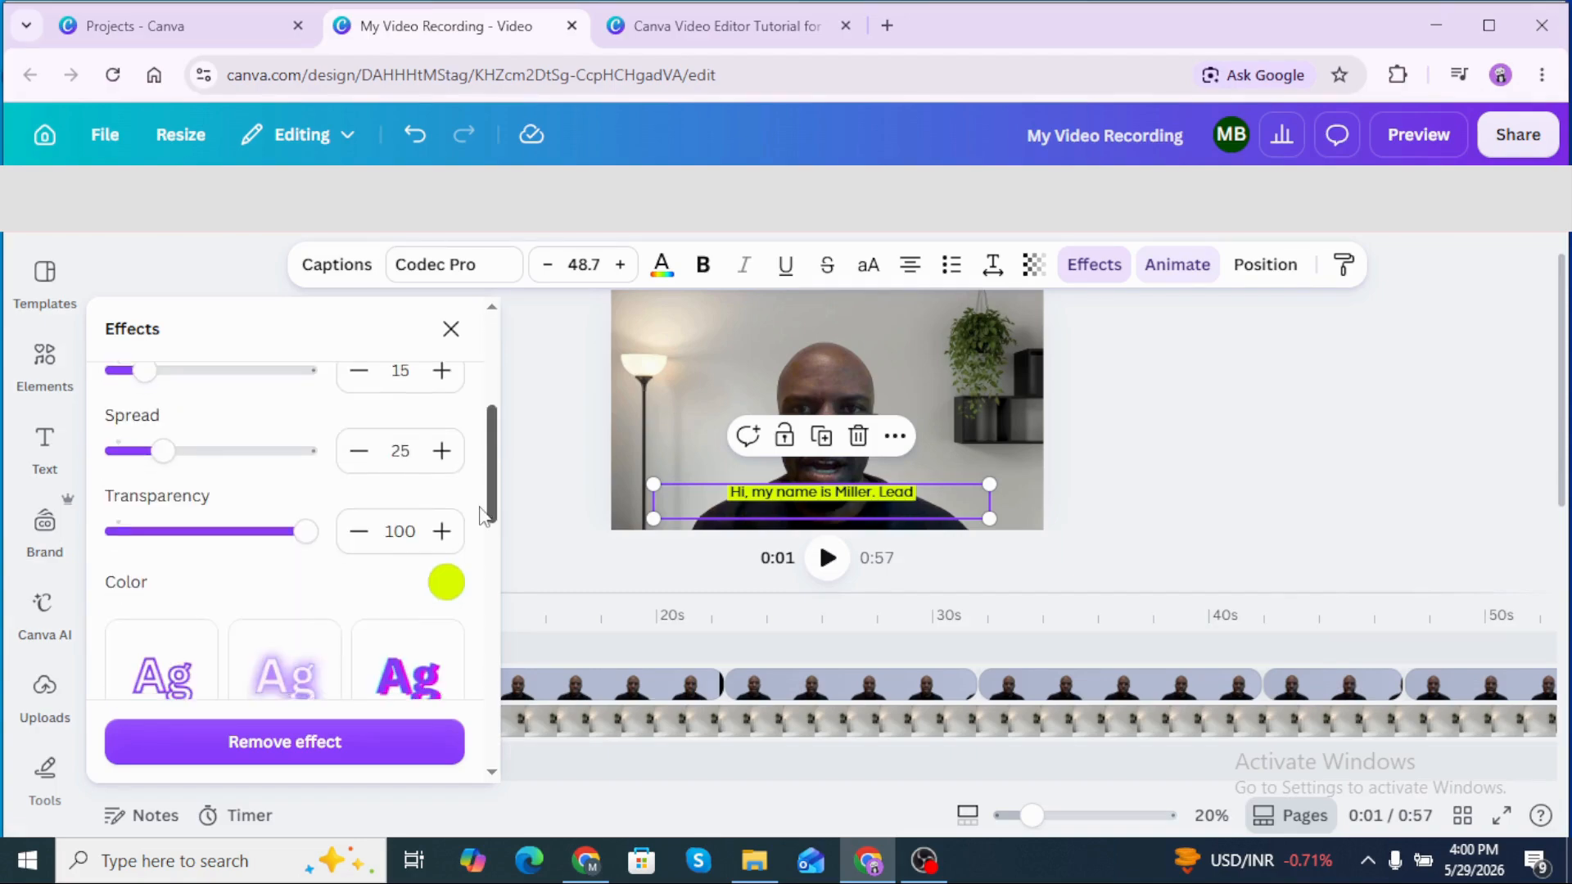
pyautogui.scroll(-1, 483, 542)
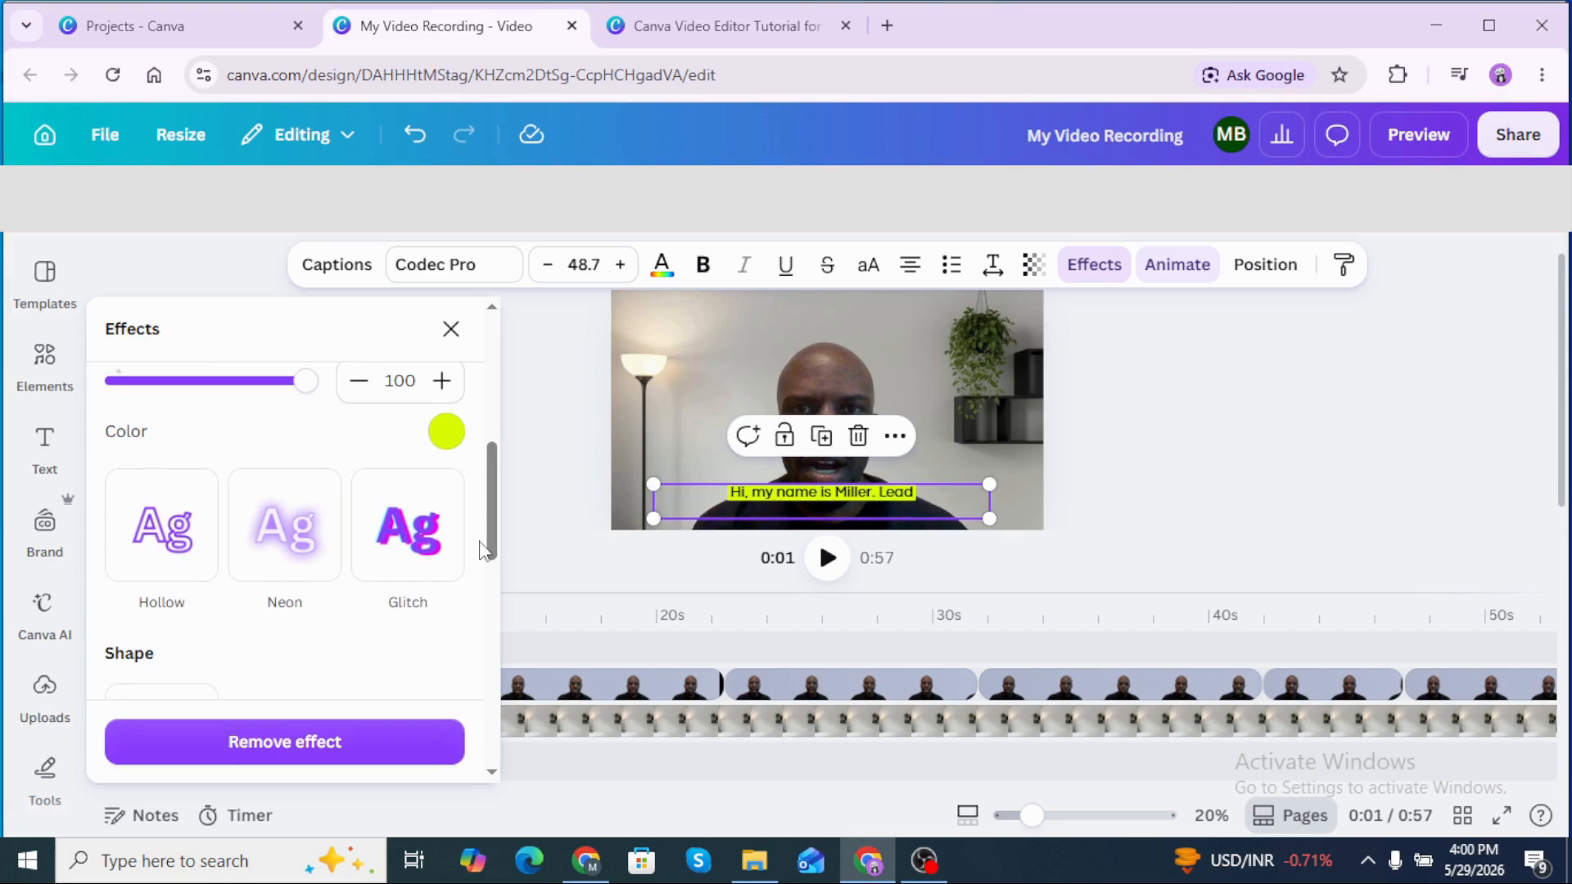
pyautogui.click(446, 431)
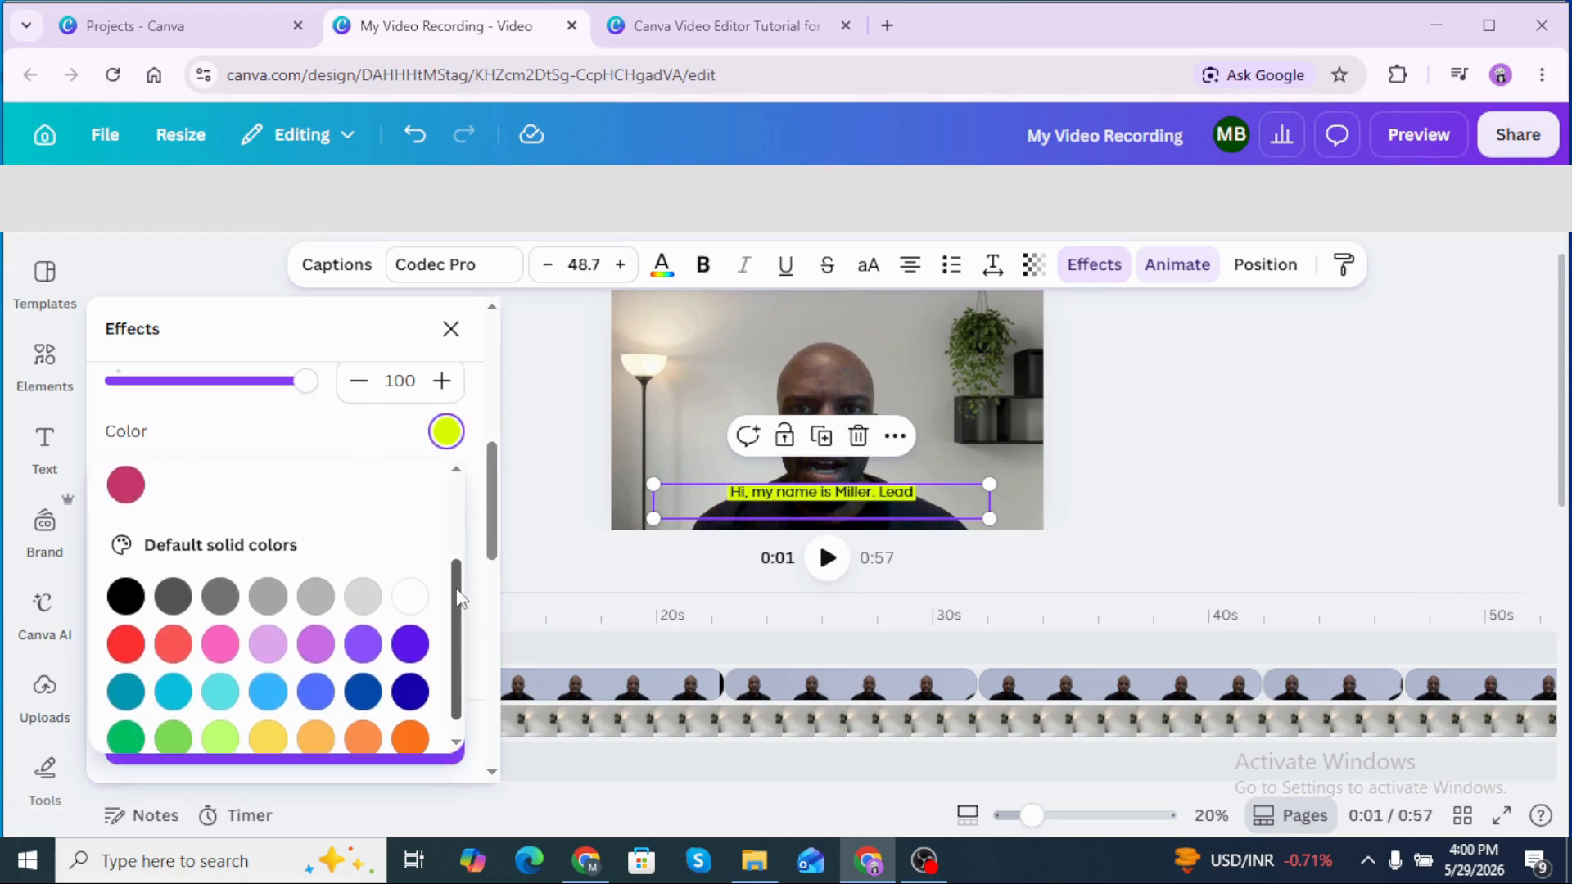
pyautogui.click(413, 606)
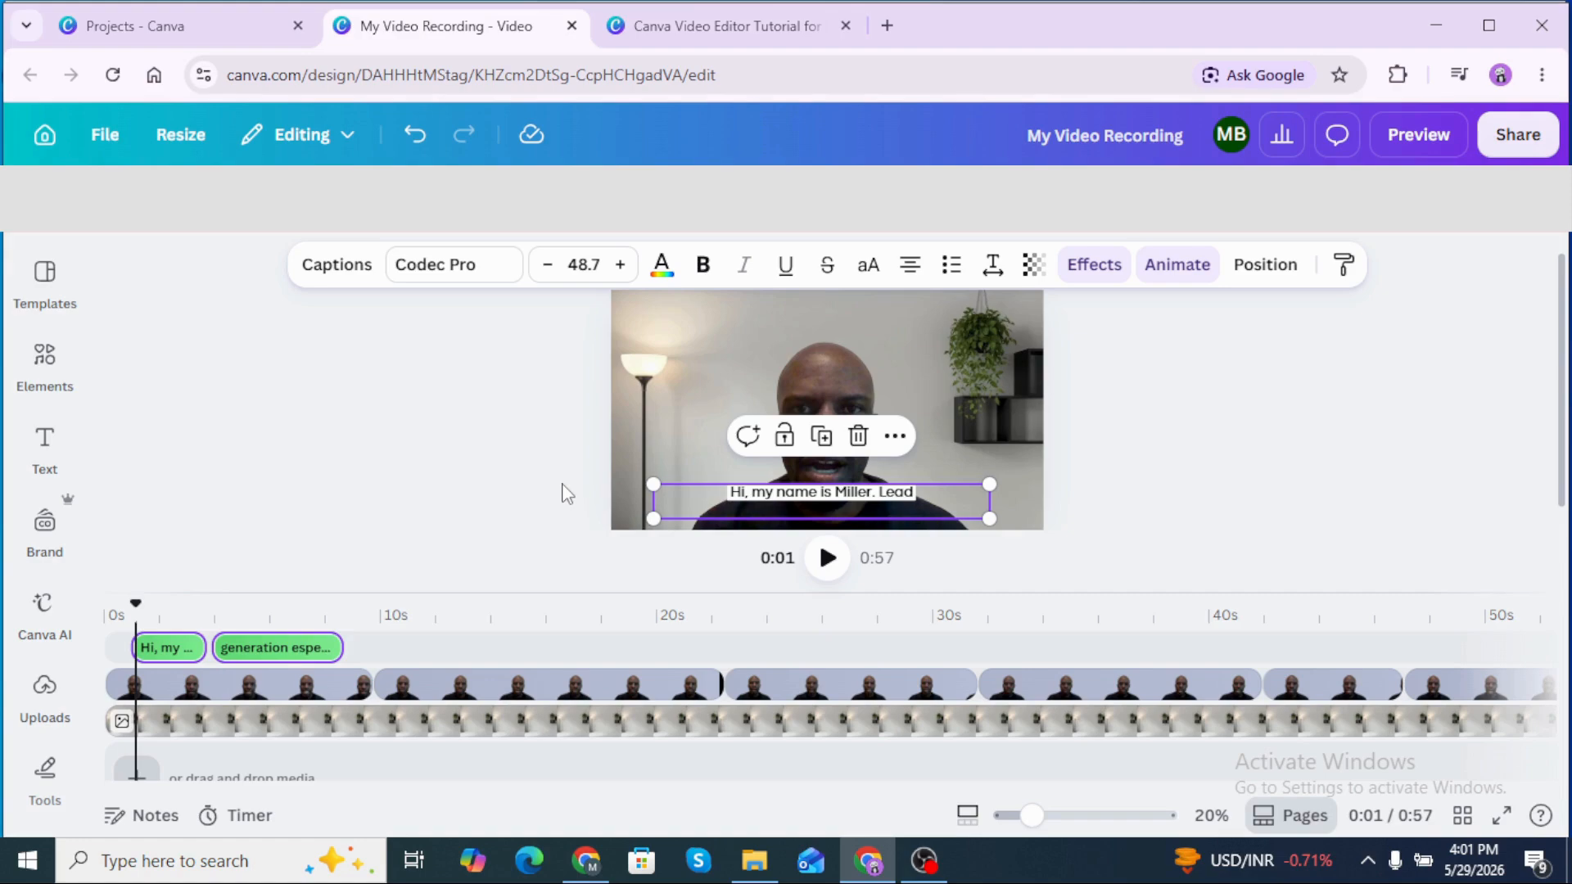
# Open the Record yourself options from the uploads area.
pyautogui.click(43, 690)
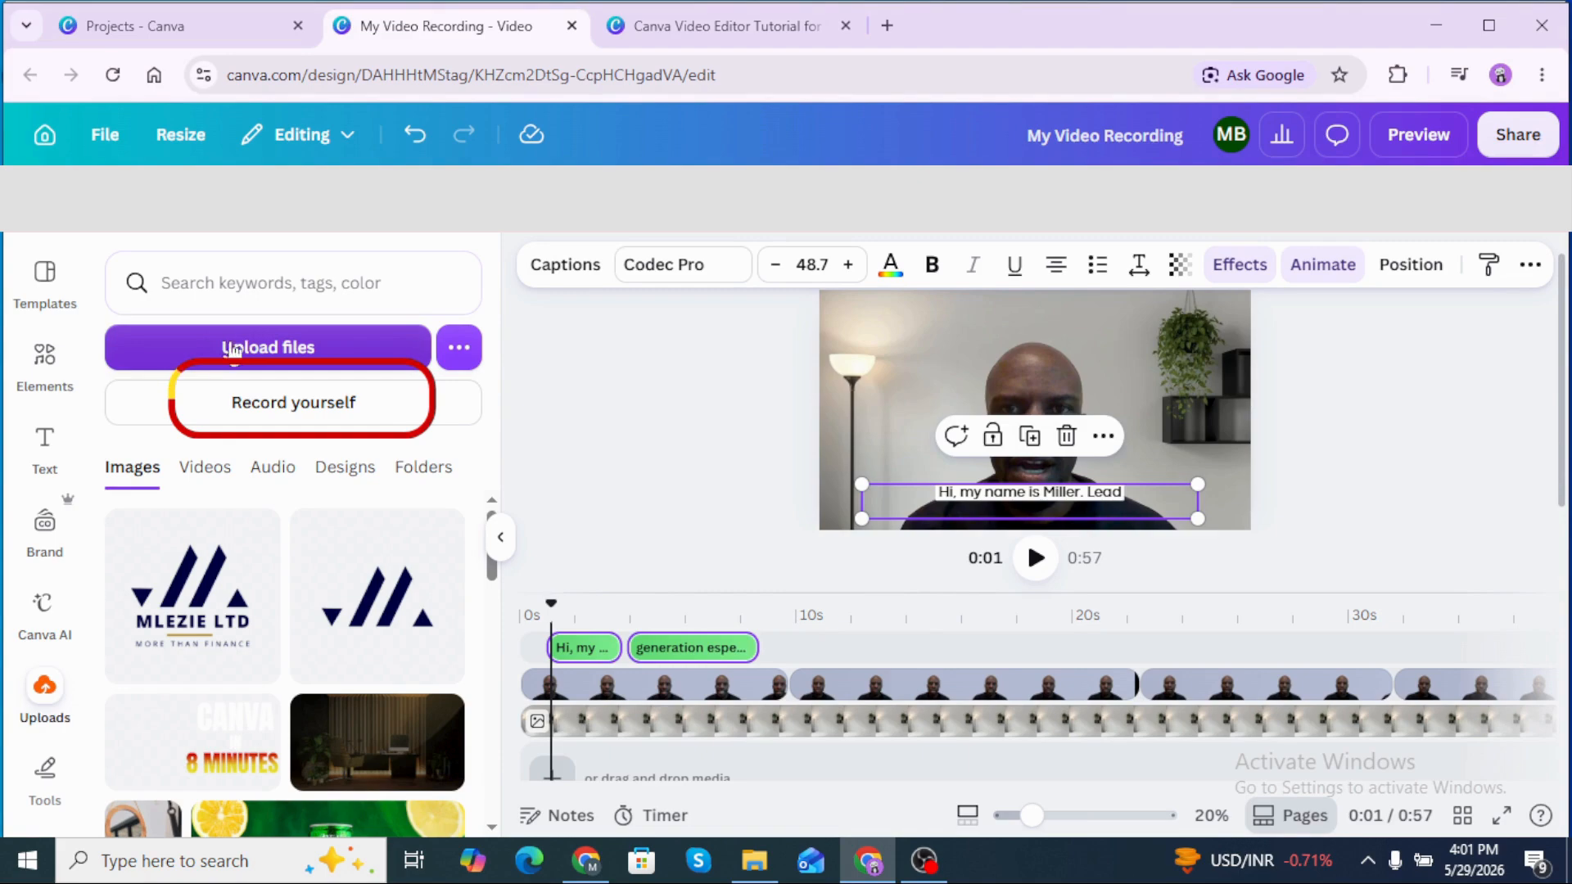
pyautogui.click(293, 402)
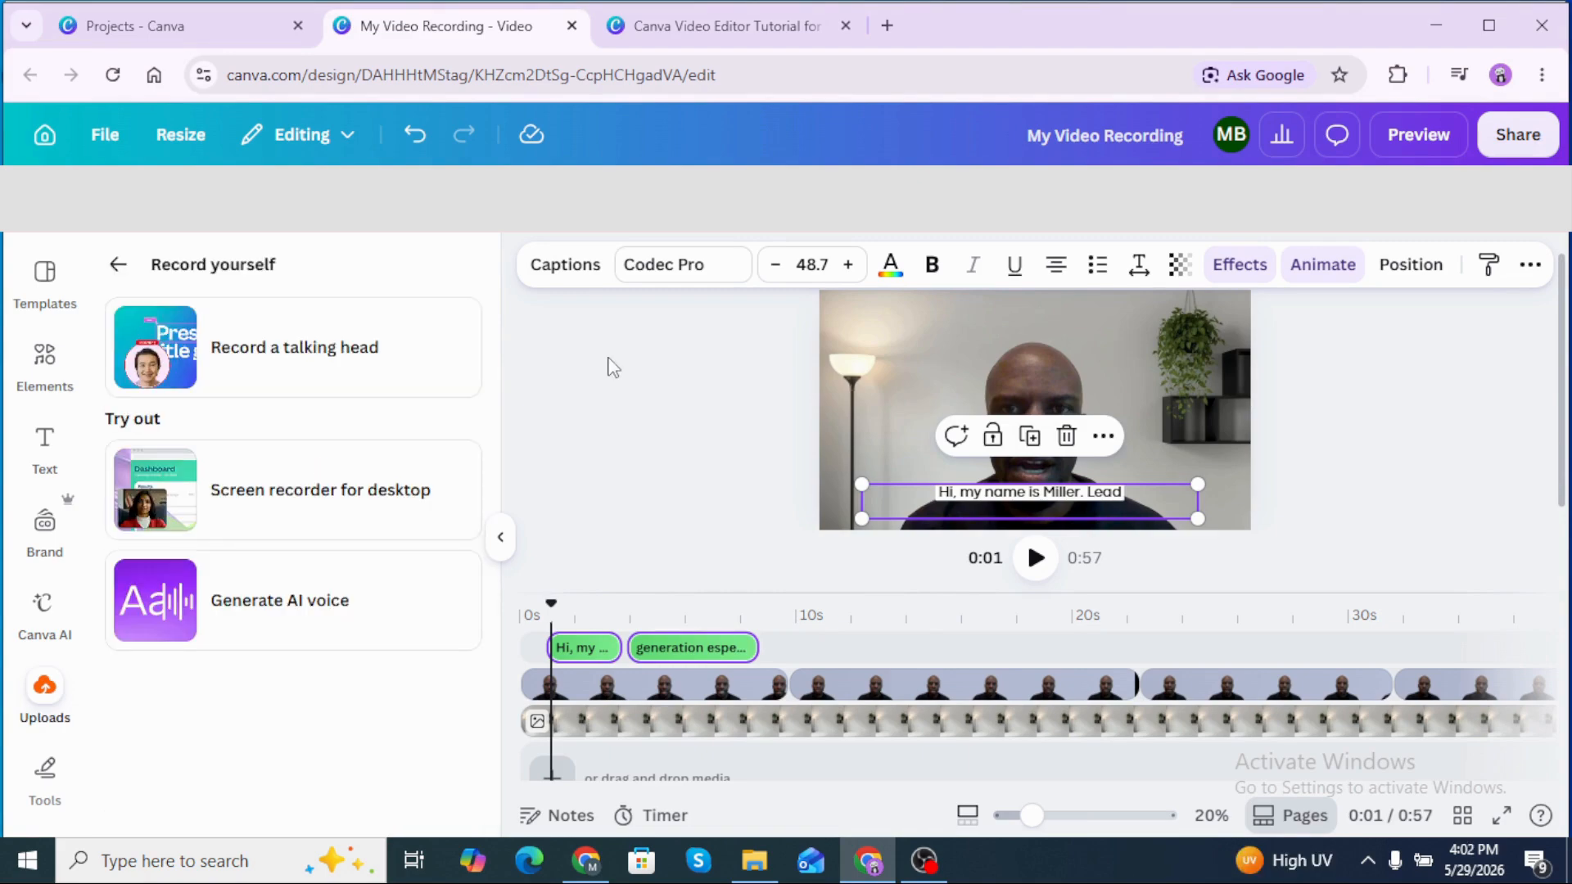